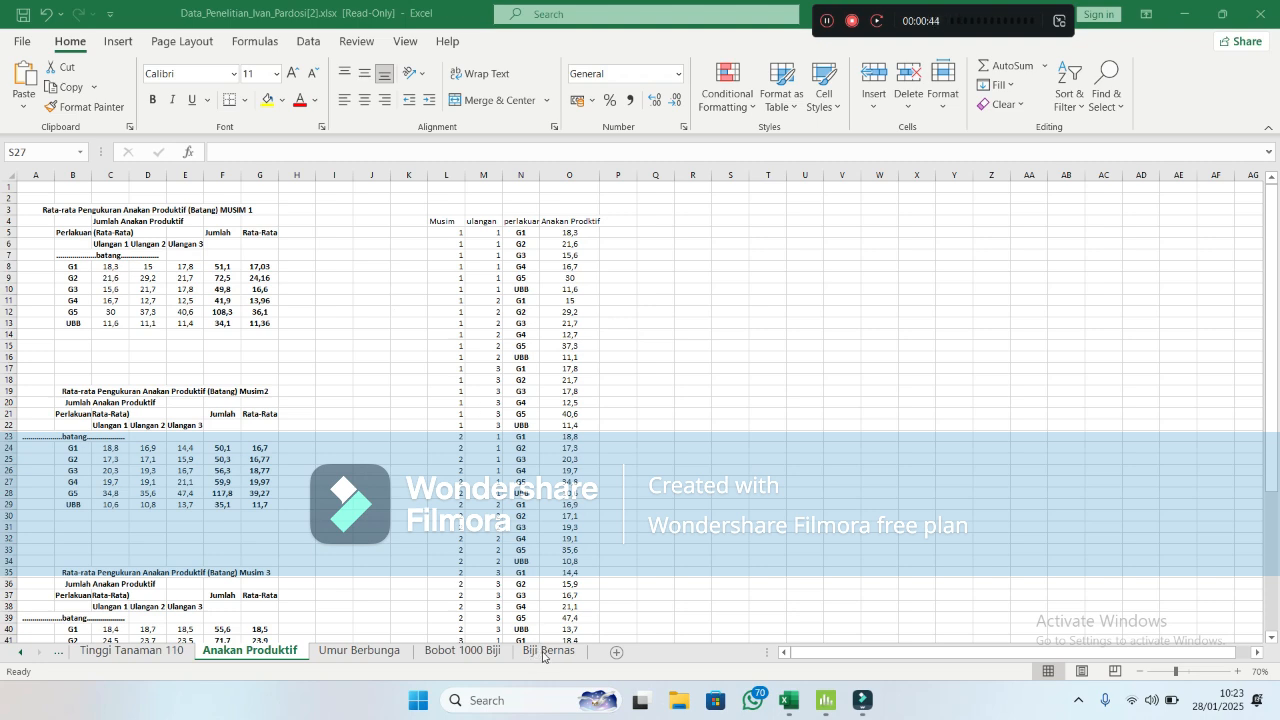
- Examine the data layouts on the Biji Bernas, Bobot 1000 Biji, Umur Berbunga, Anakan Produktif and Tinggi Tanaman 110 sheets
left_click(540, 652)
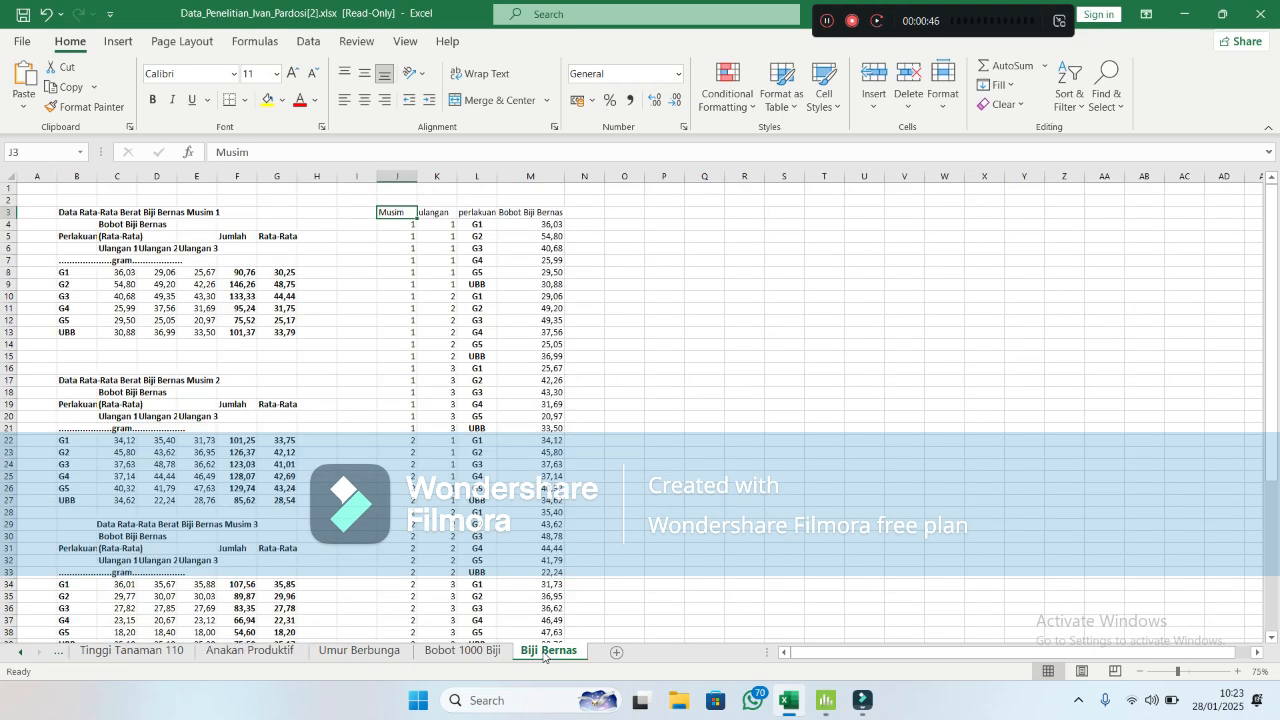
left_click(465, 652)
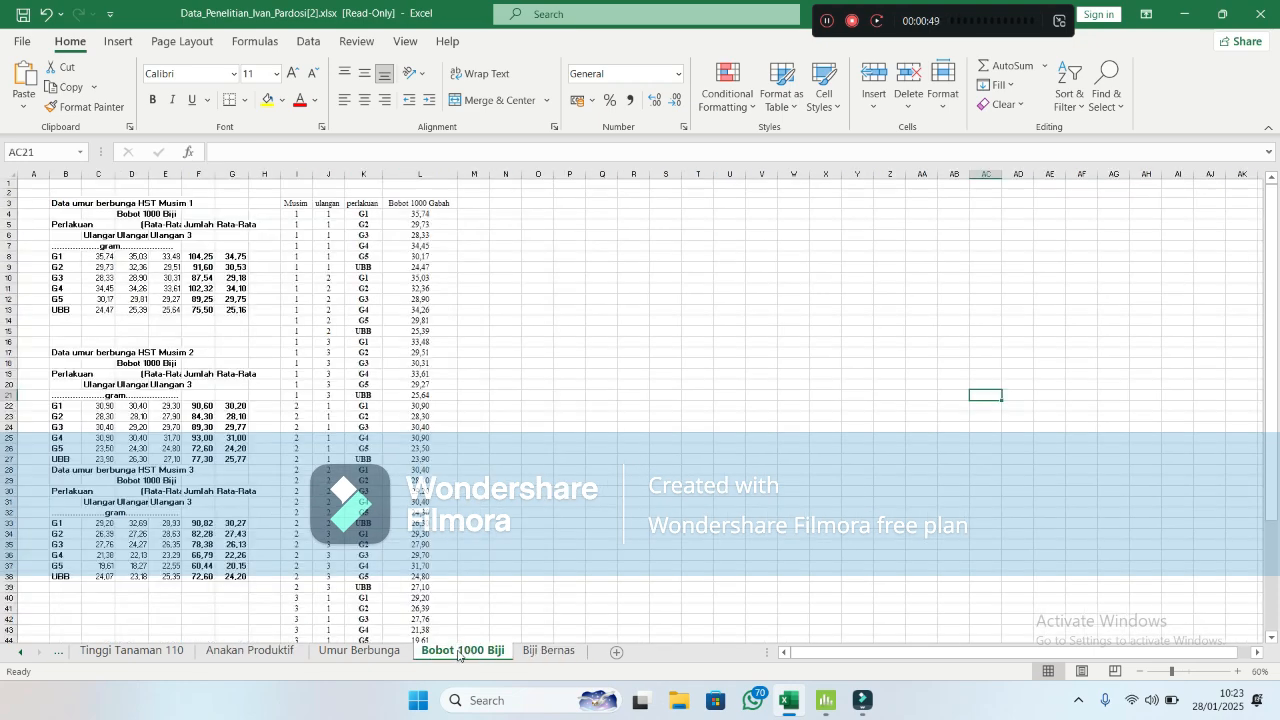
left_click(362, 651)
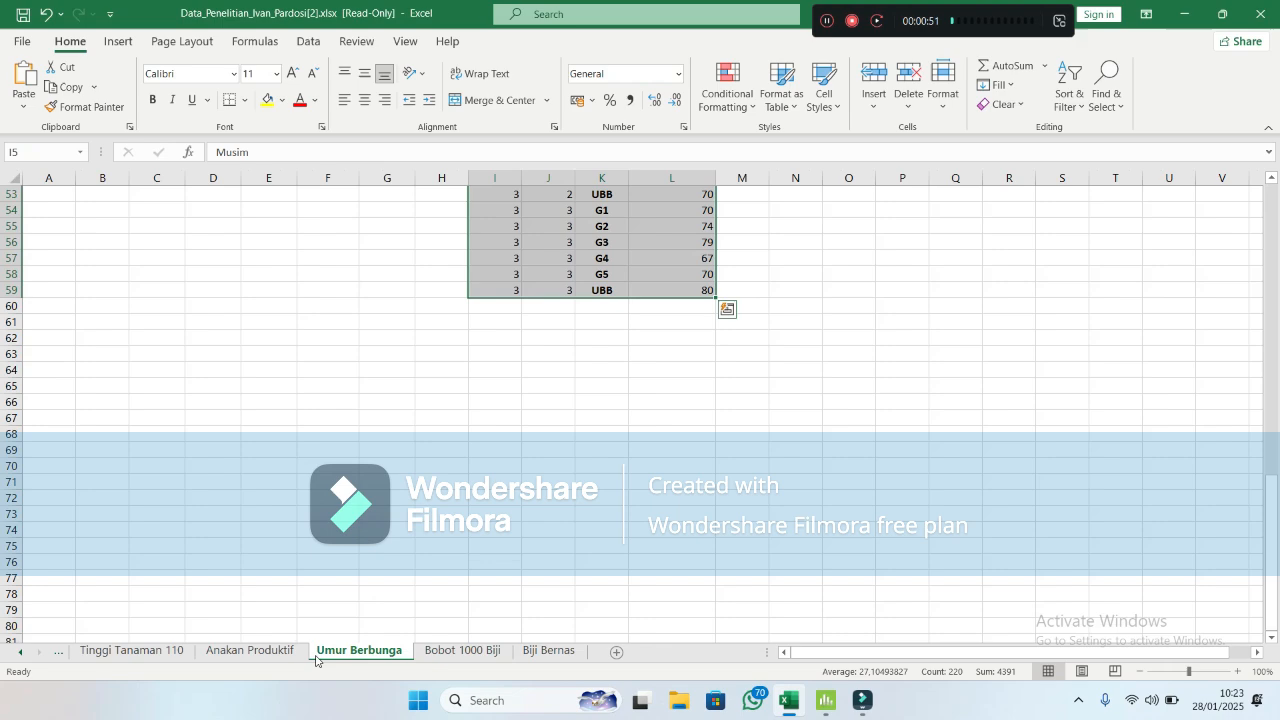
left_click(250, 651)
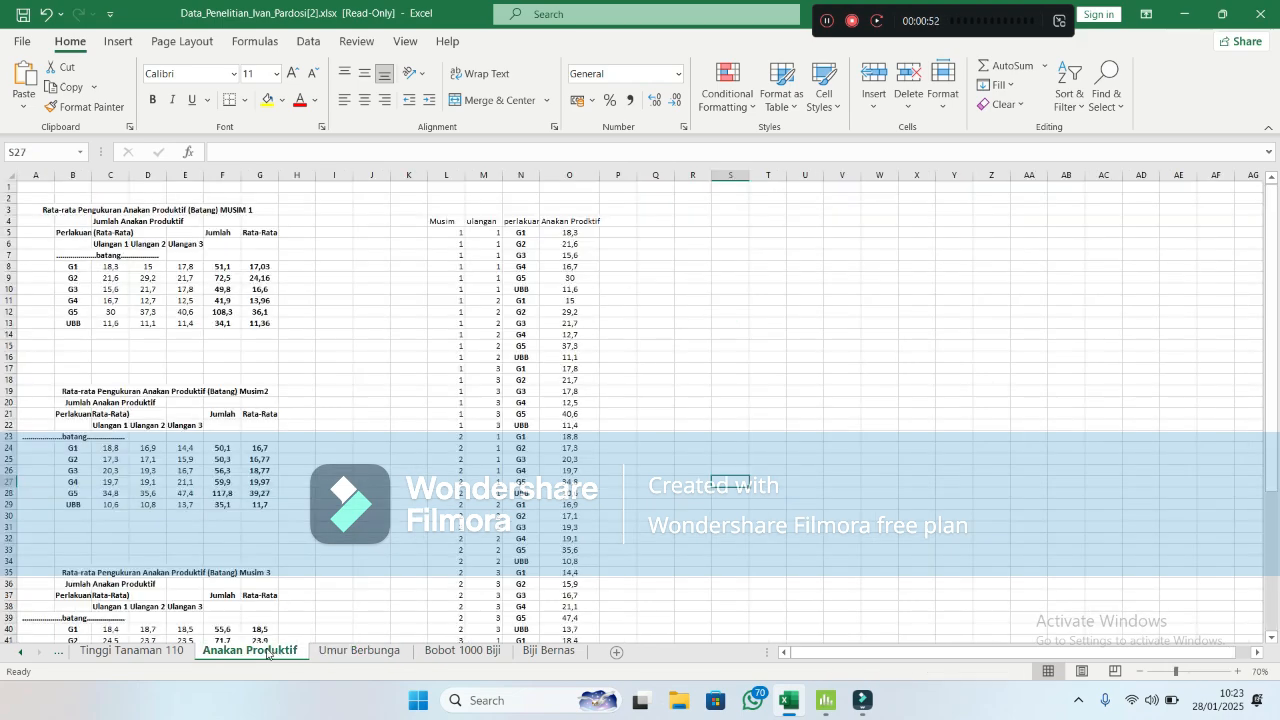
left_click(144, 655)
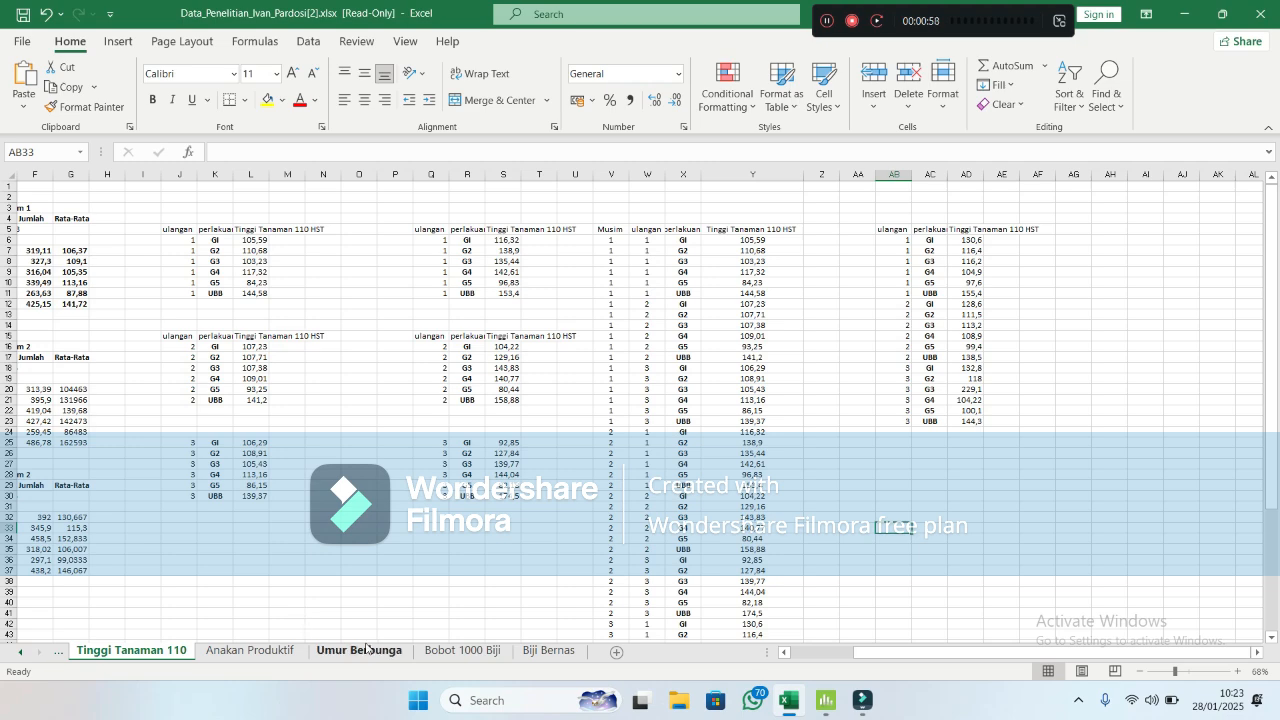
left_click(546, 655)
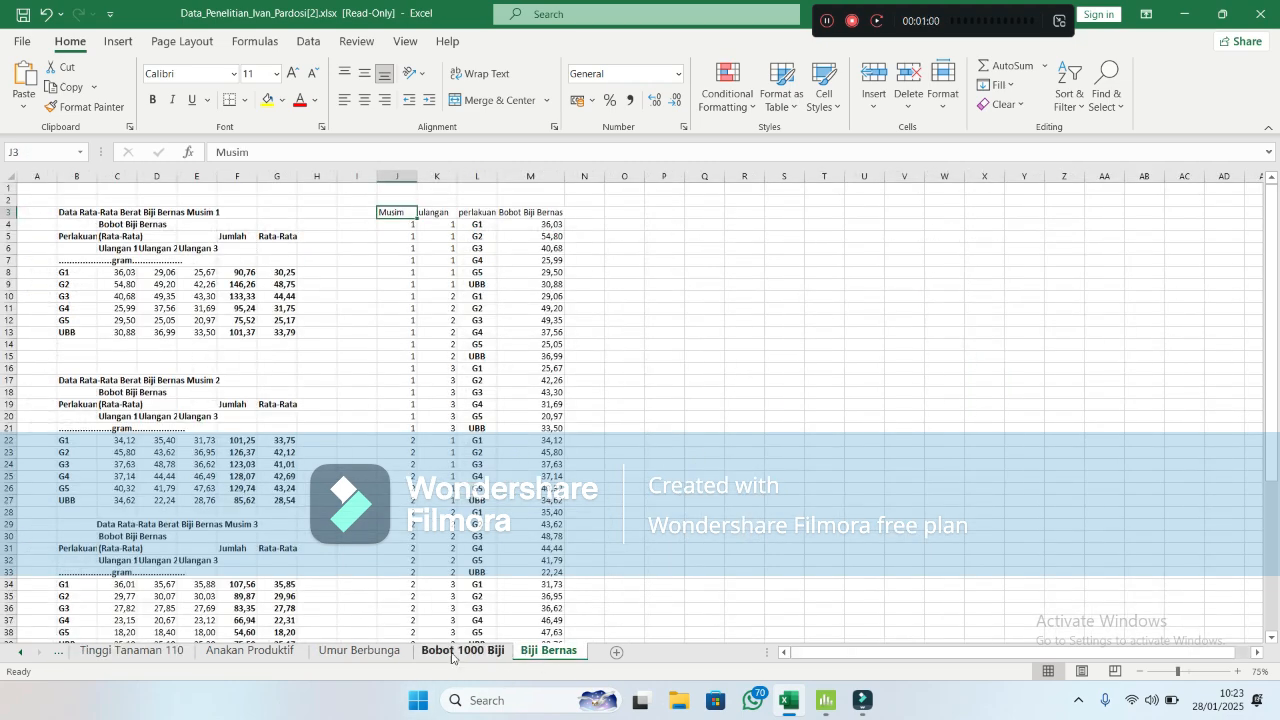
left_click(455, 653)
left_click(546, 652)
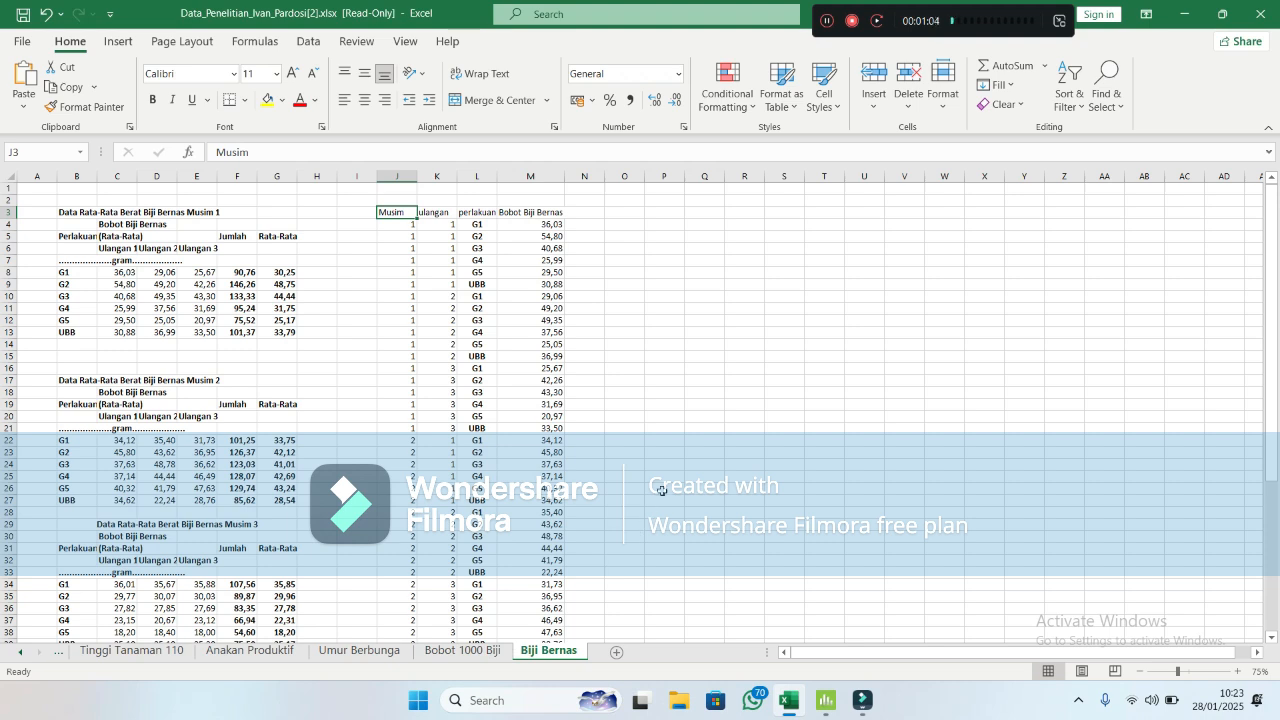
left_click(709, 416)
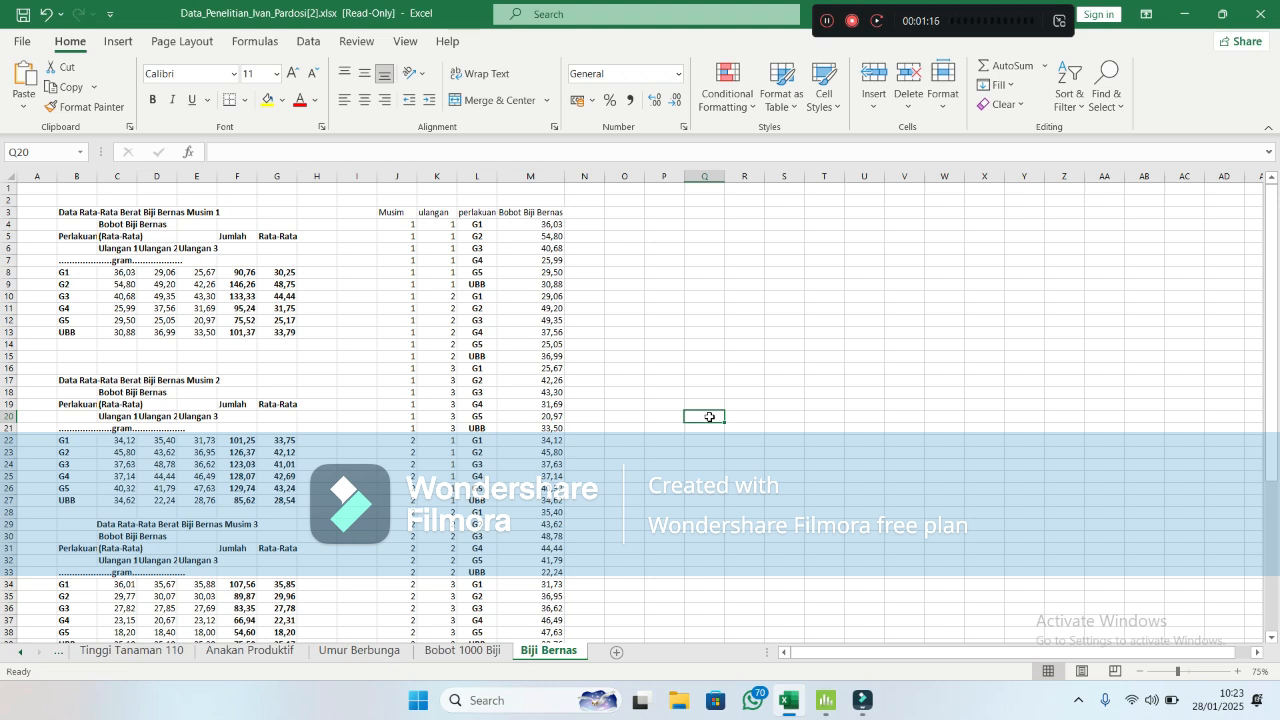
left_click(670, 342)
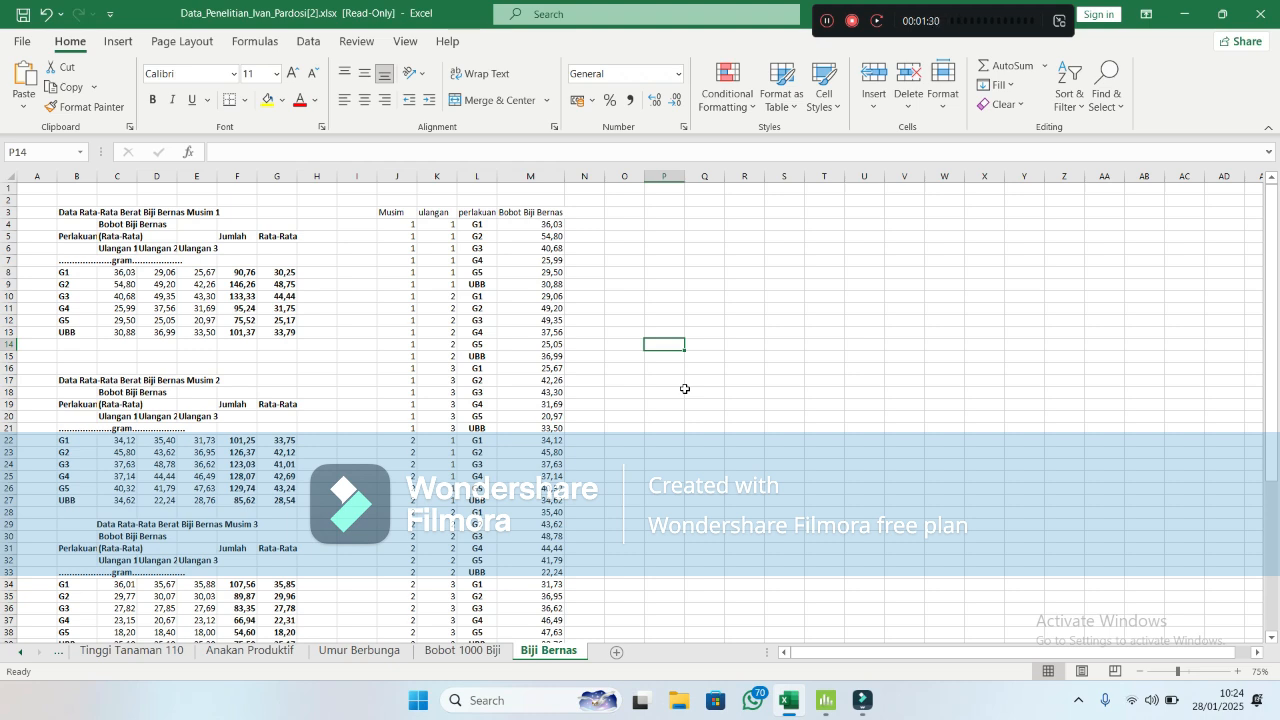
left_click(673, 297)
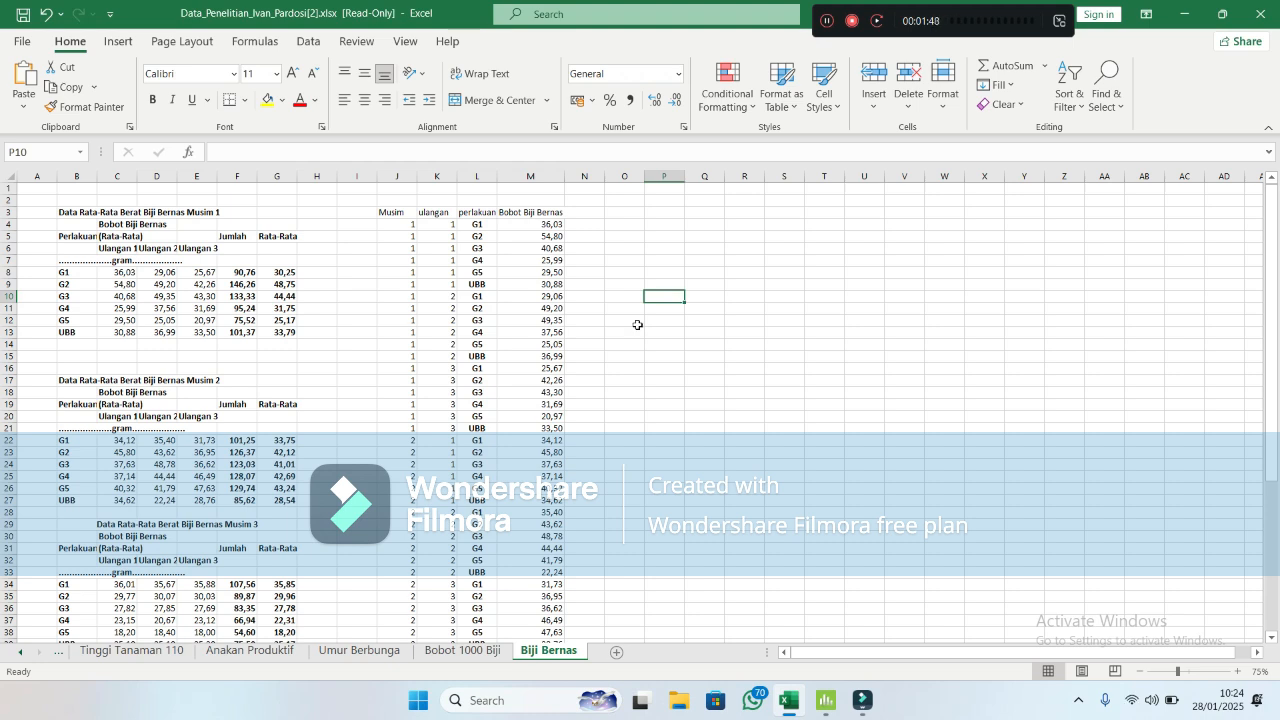
left_click(667, 453)
left_click(667, 404)
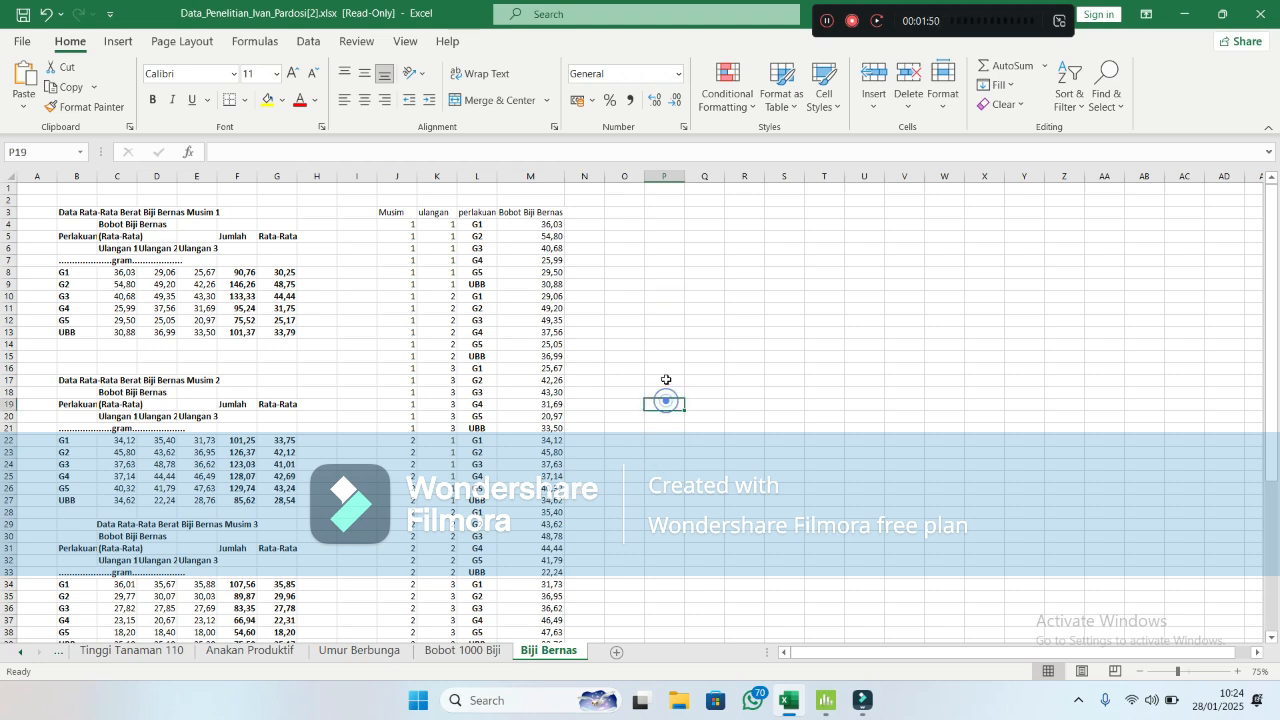
left_click(666, 355)
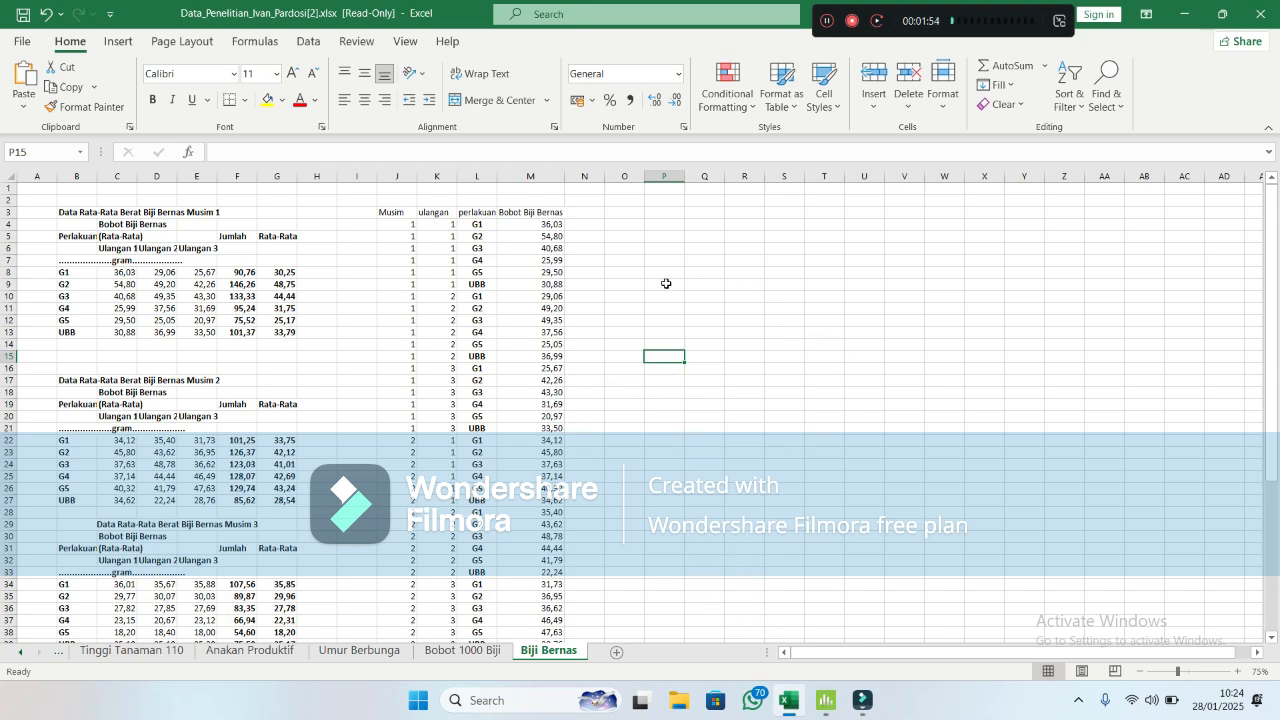
- Review the Biji Bernas data through its Musim 3 rows, and open the Bobot 1000 Biji sheet
scroll(564, 408, "down", 1)
scroll(562, 408, "down", 7)
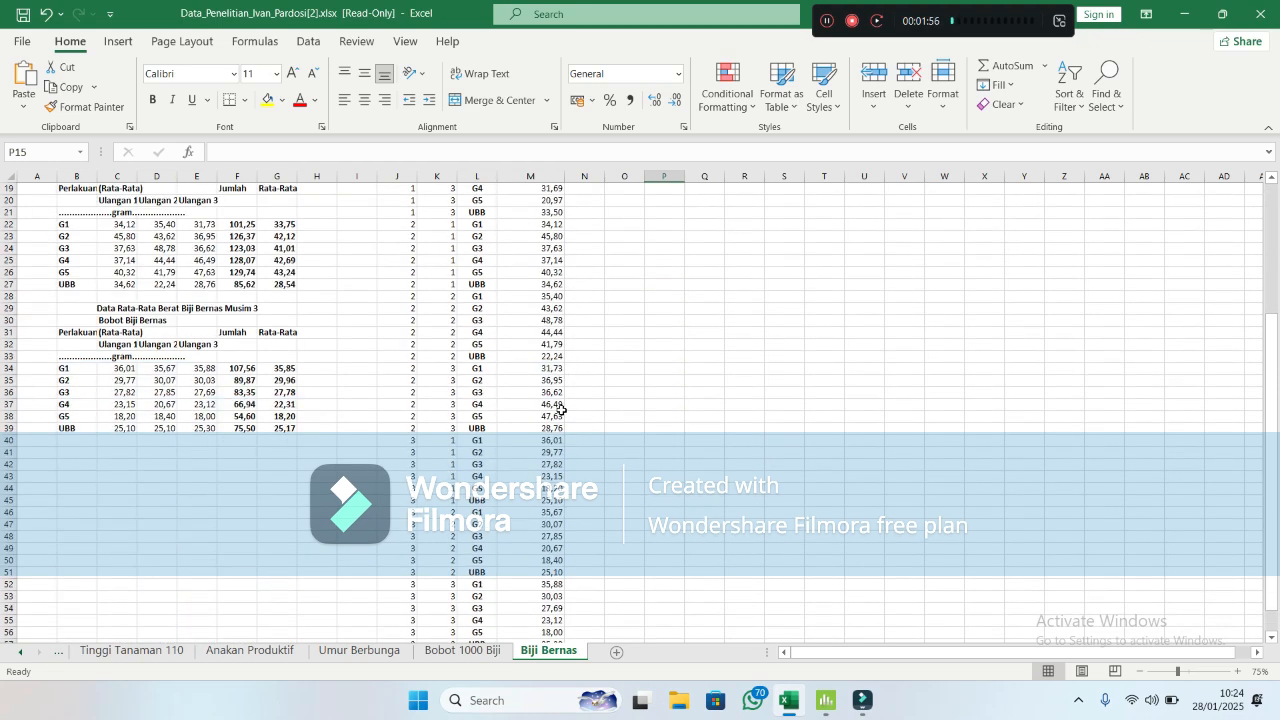
scroll(560, 408, "up", 7)
left_click(462, 650)
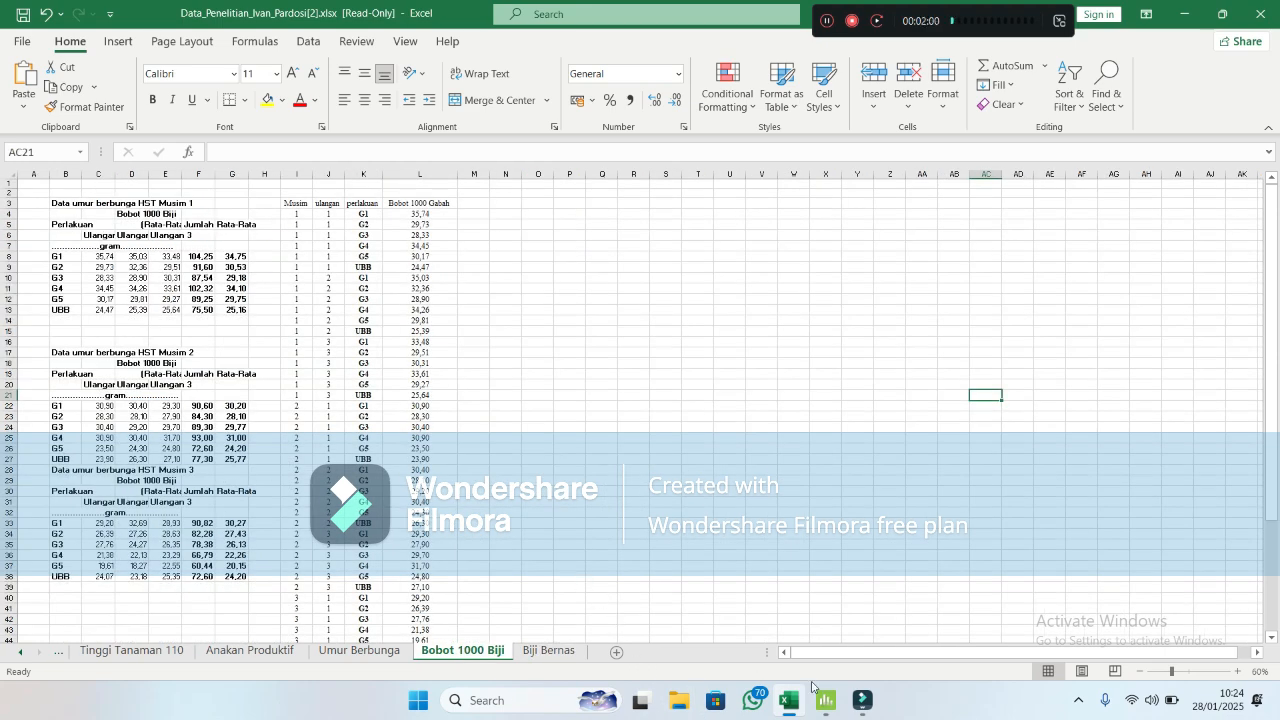
- Switch to Minitab and launch it with the trial version option in the license utility
mouse_move(824, 698)
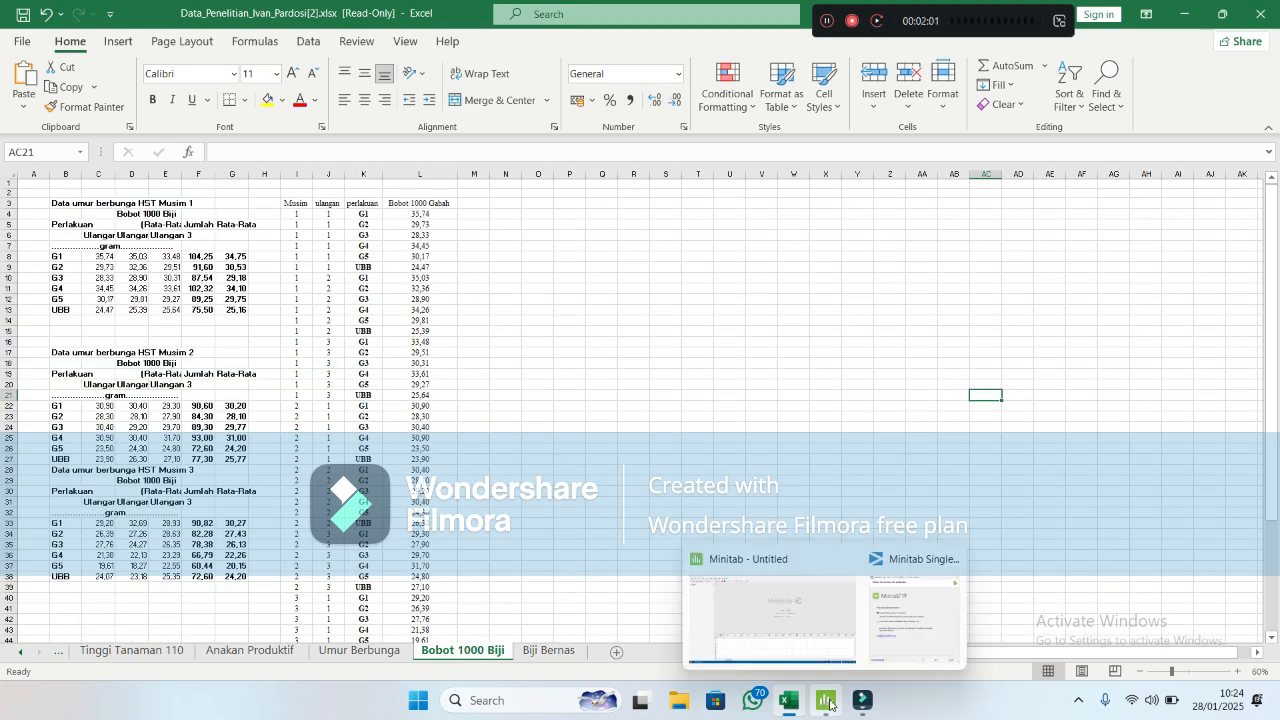
left_click(793, 622)
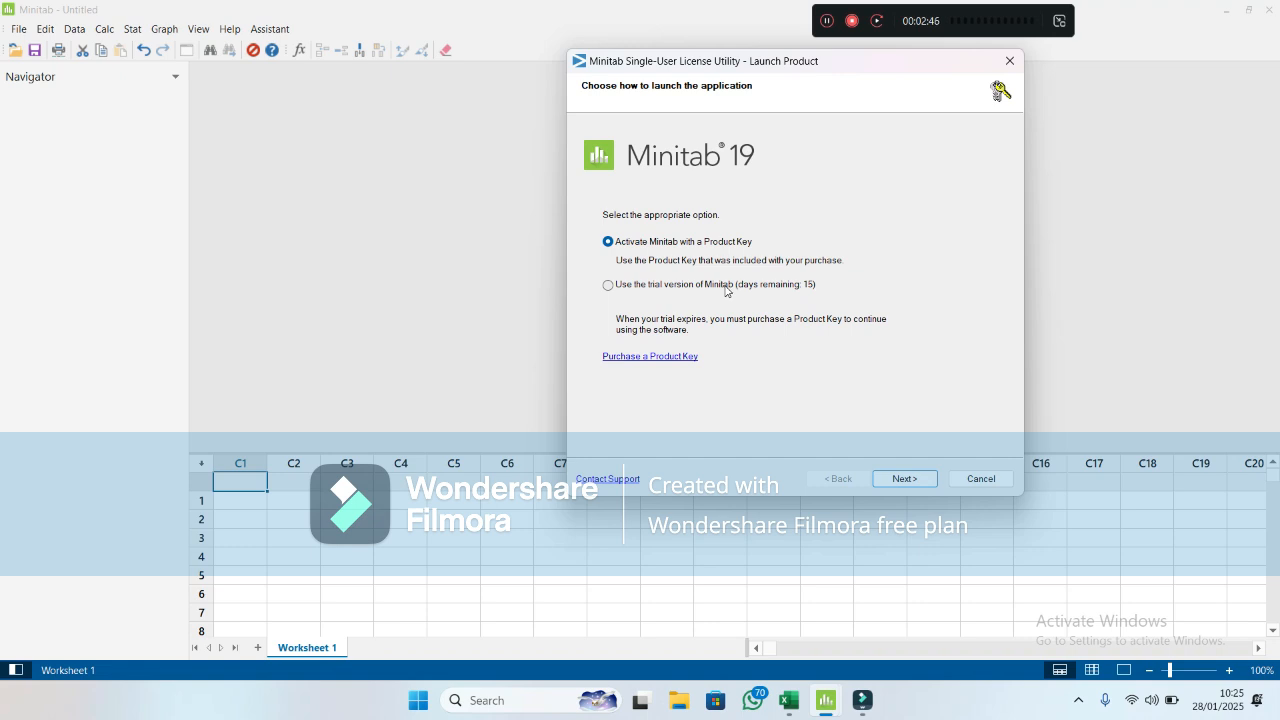
left_click(608, 285)
left_click(607, 241)
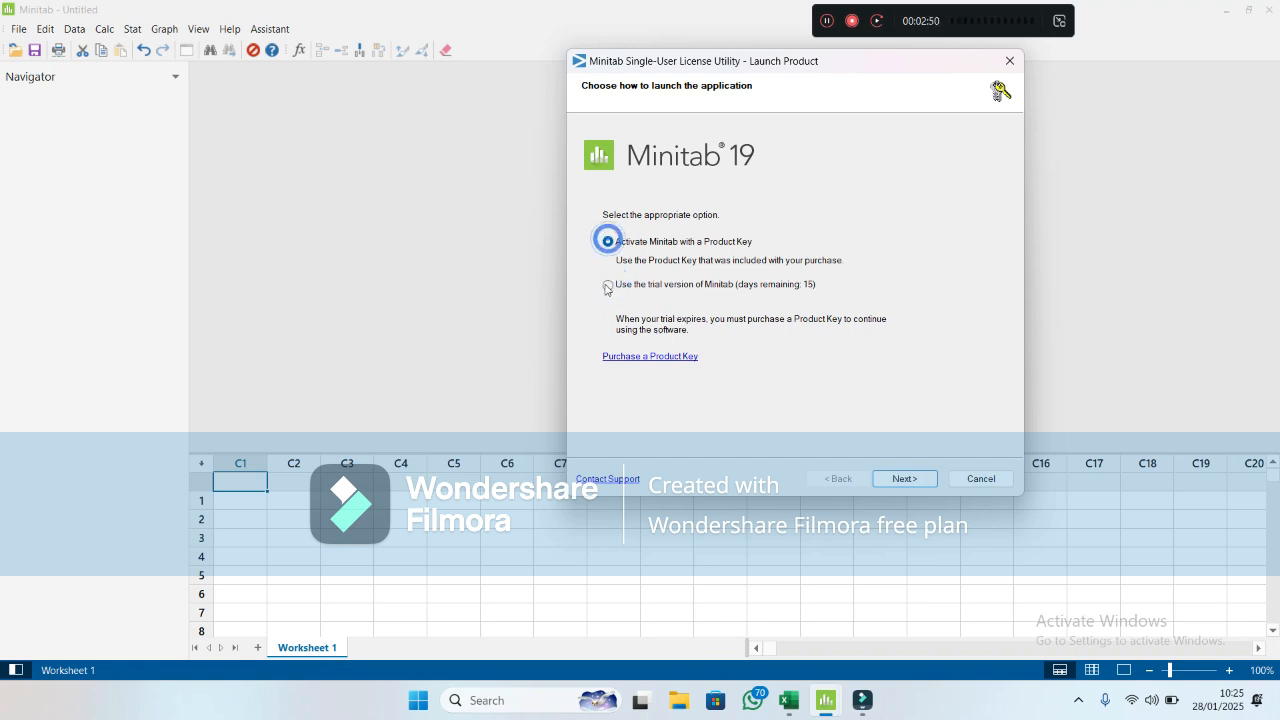
left_click(607, 285)
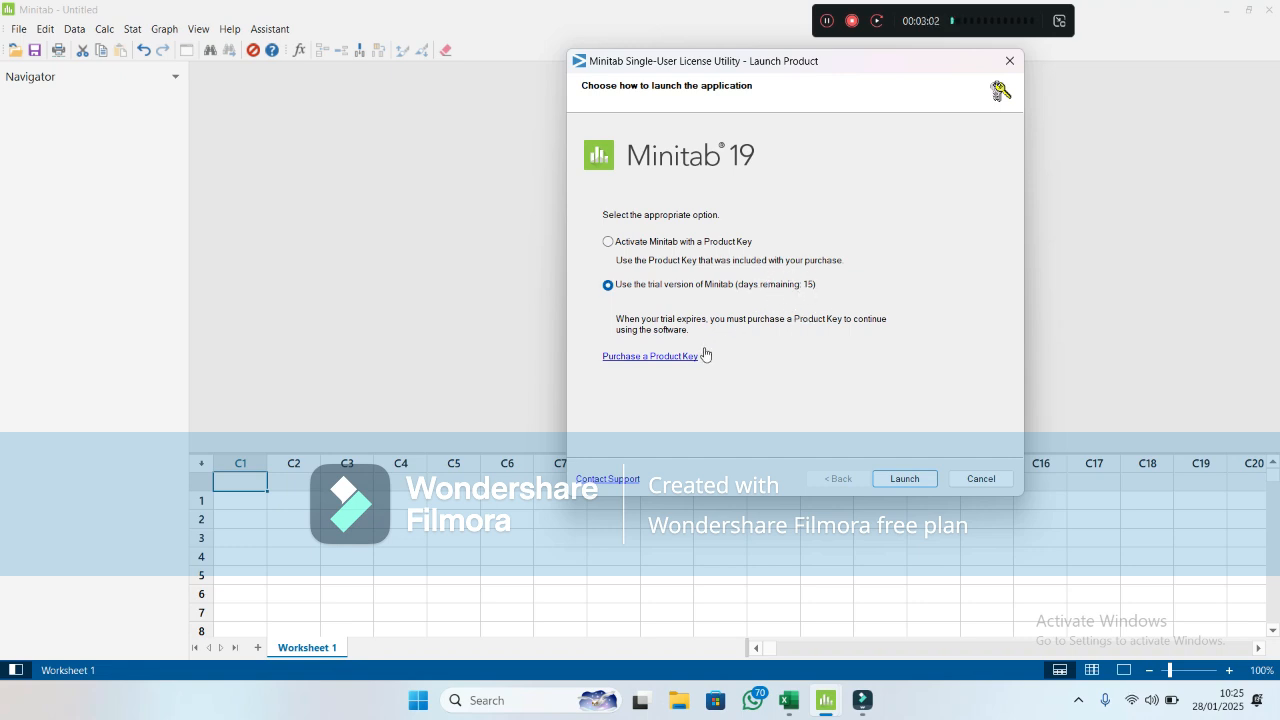
left_click(917, 480)
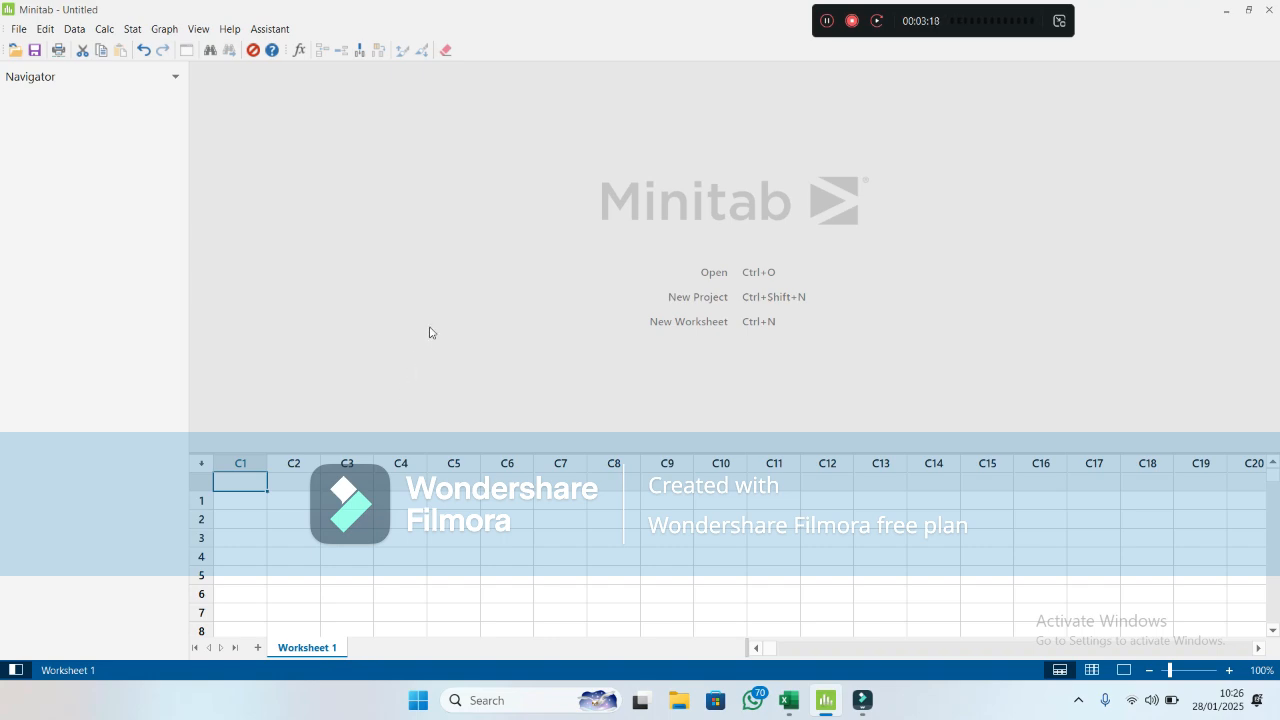
- Switch back to the Excel workbook and review the Bobot 1000 Biji and Anakan Produktif sheets, ending on Bobot 1000 Biji
left_click(796, 708)
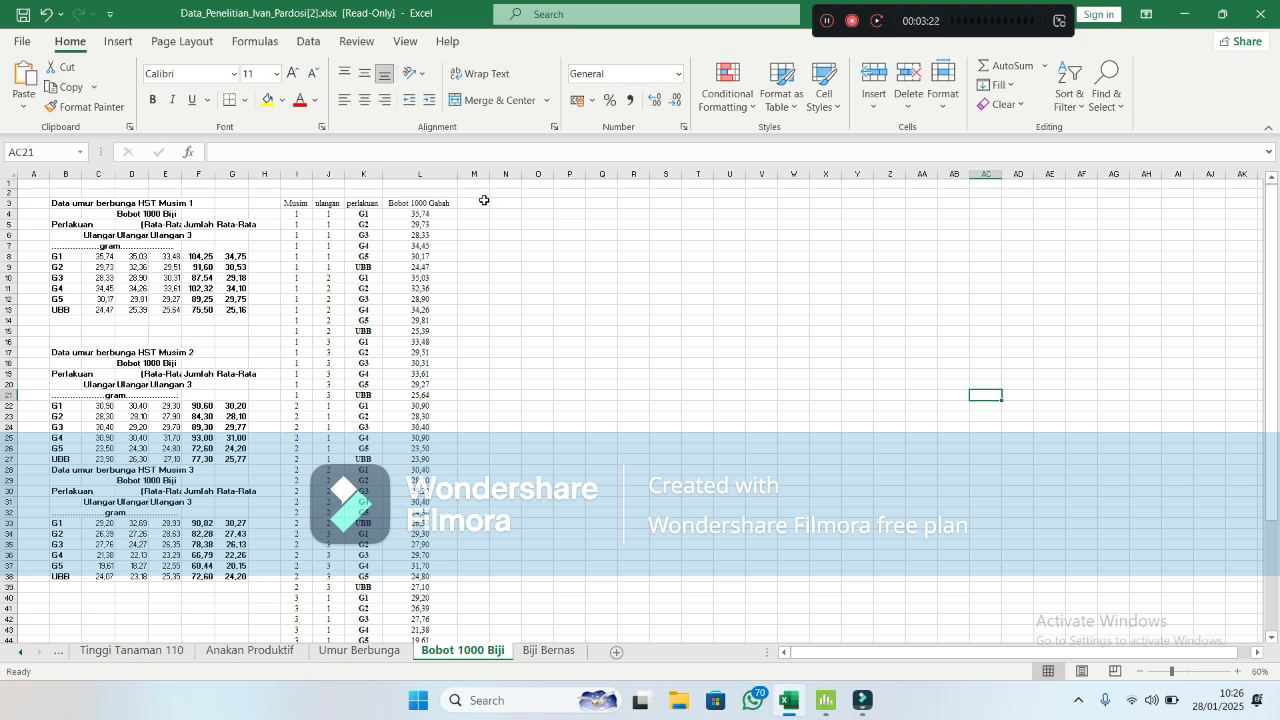
scroll(457, 280, "down", 5)
scroll(456, 290, "up", 5)
left_click(398, 205)
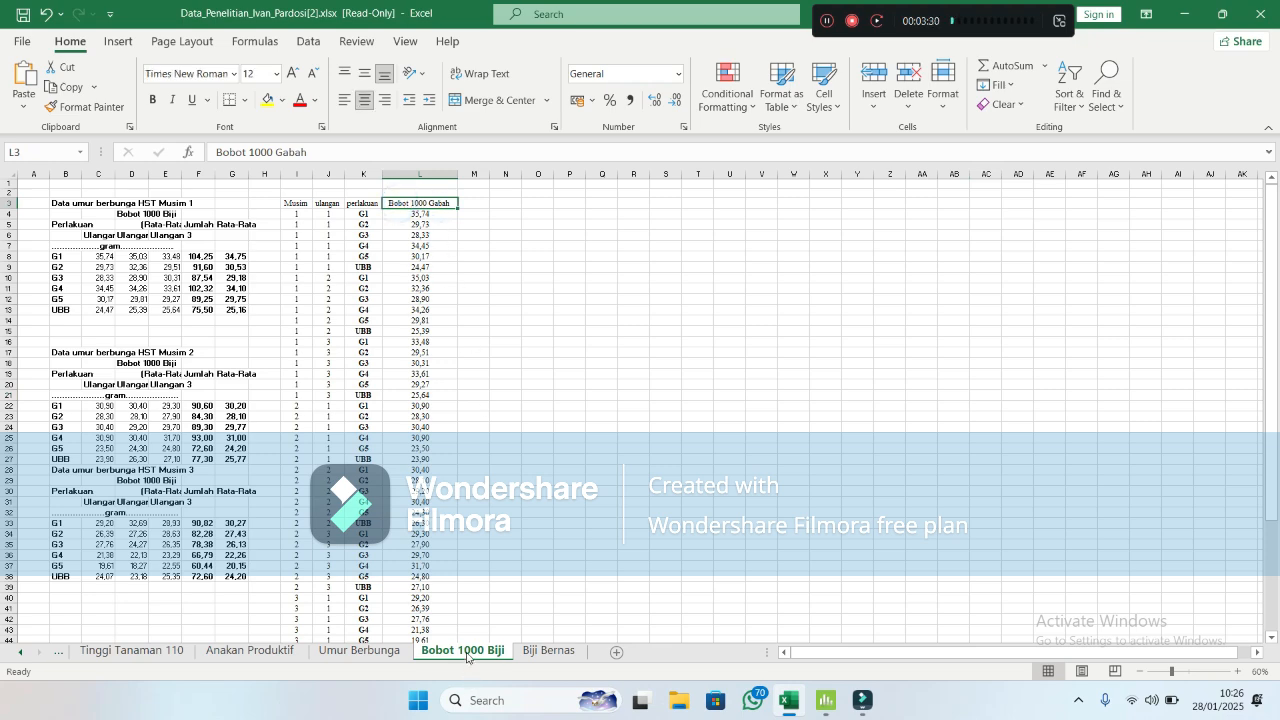
left_click(245, 656)
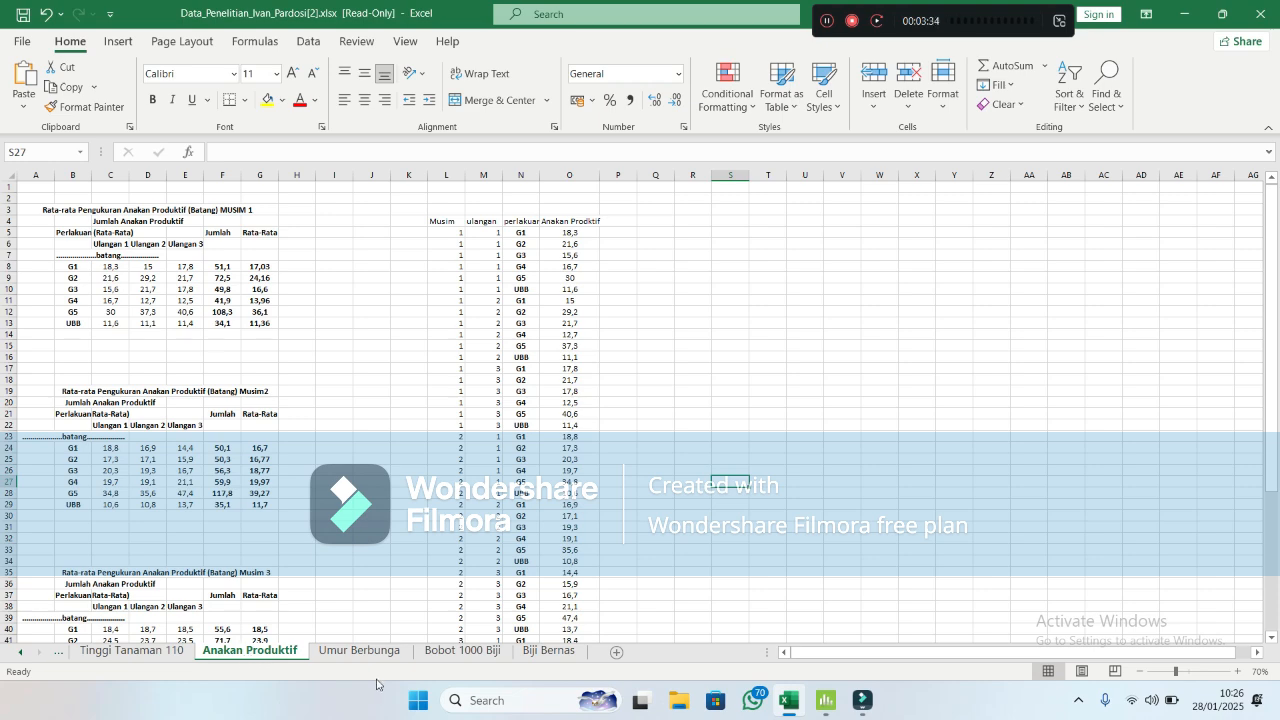
left_click(457, 652)
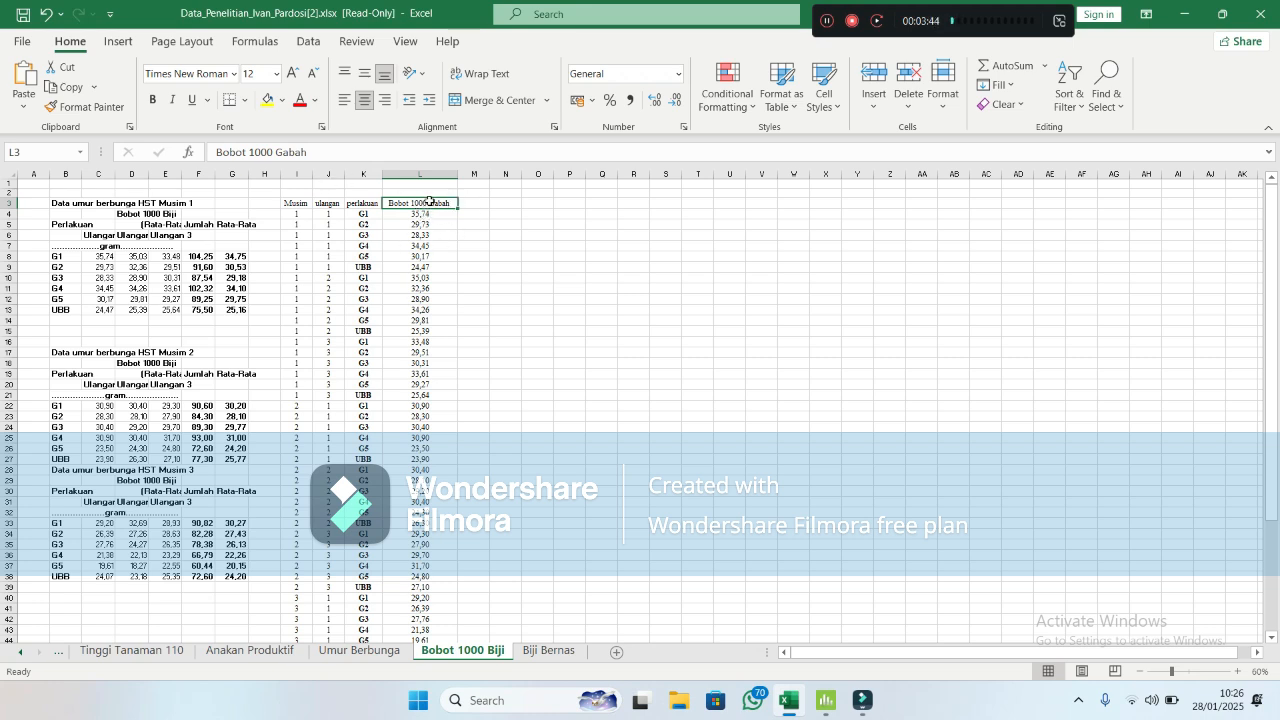
- Copy the Bobot 1000 Gabah column with its header, cells L3 to L57, on the Bobot 1000 Biji sheet
left_click_drag(430, 201, 426, 612)
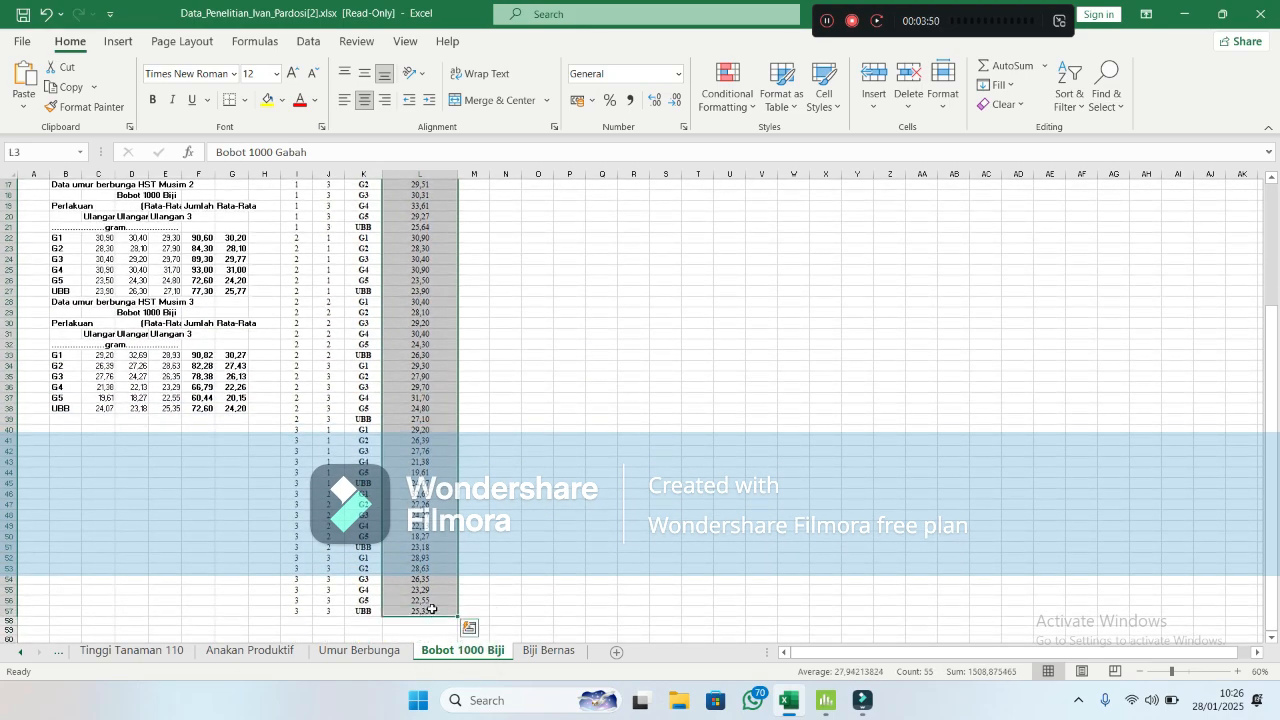
key("ctrl+c")
left_click(536, 461)
scroll(430, 390, "up", 5)
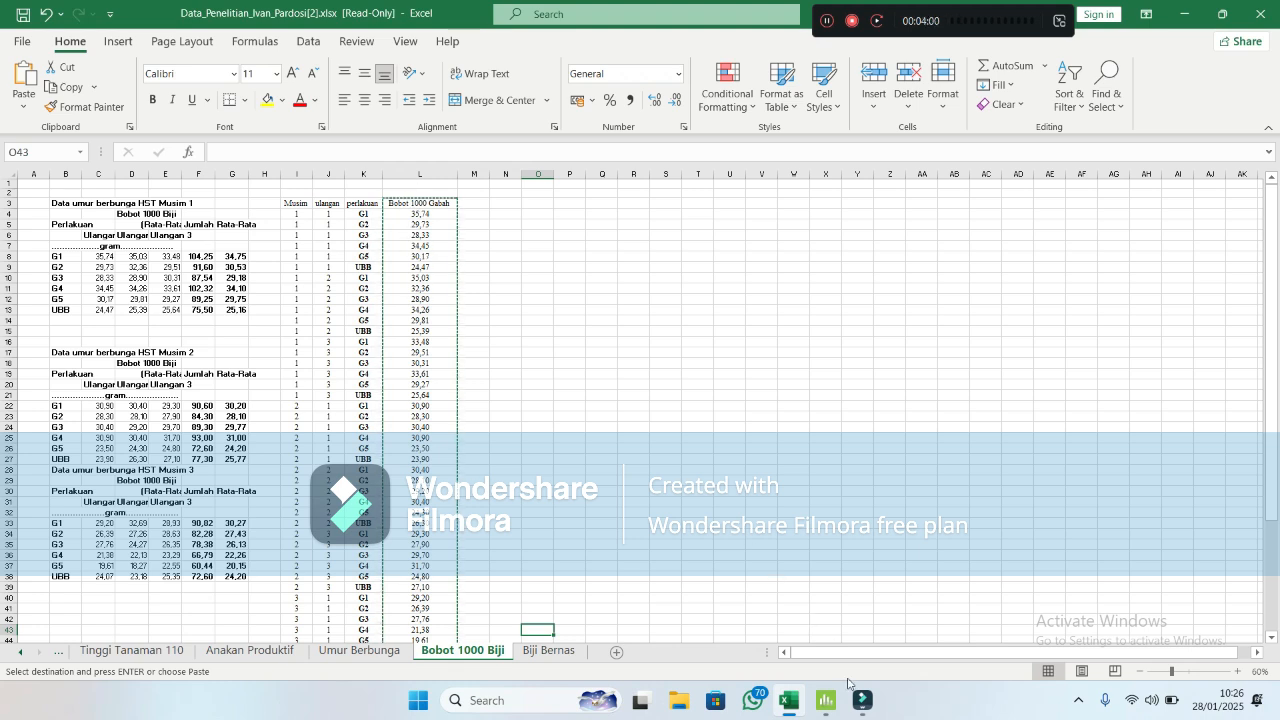
mouse_move(835, 707)
left_click_drag(424, 206, 421, 628)
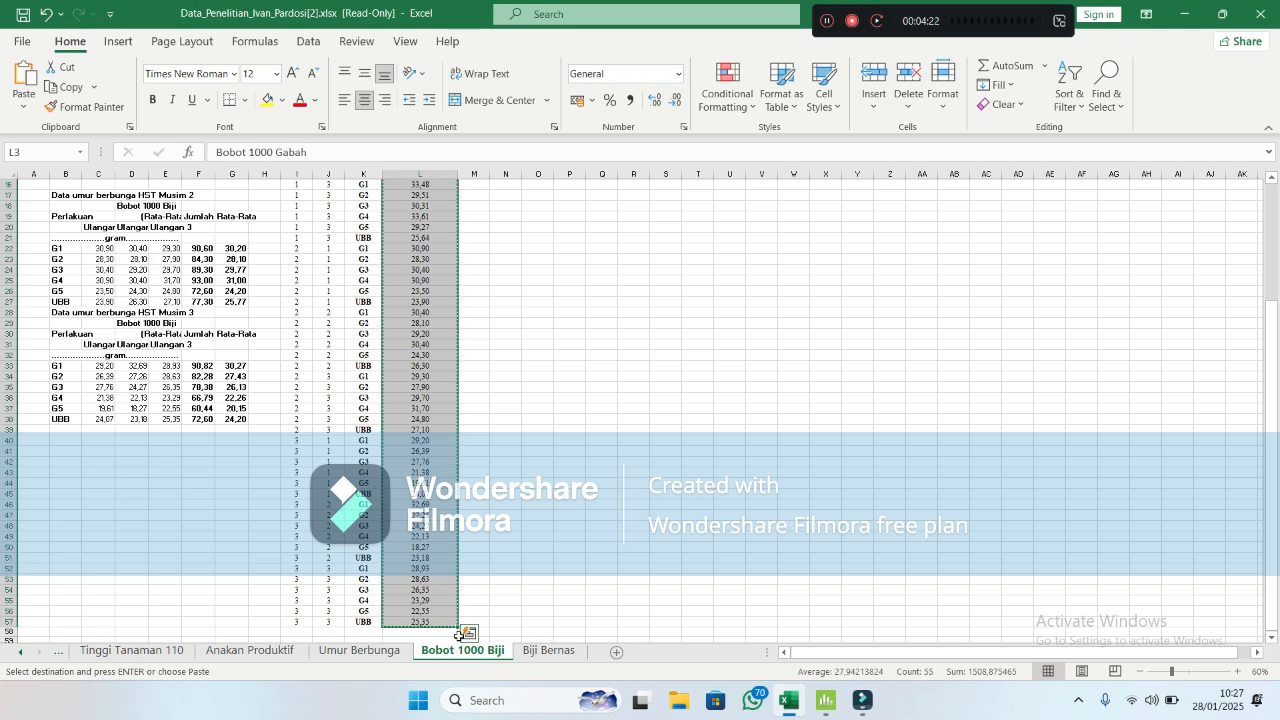
- Switch to Minitab and paste the copied Bobot 1000 Gabah data into column C1, starting at the column name cell
left_click(824, 701)
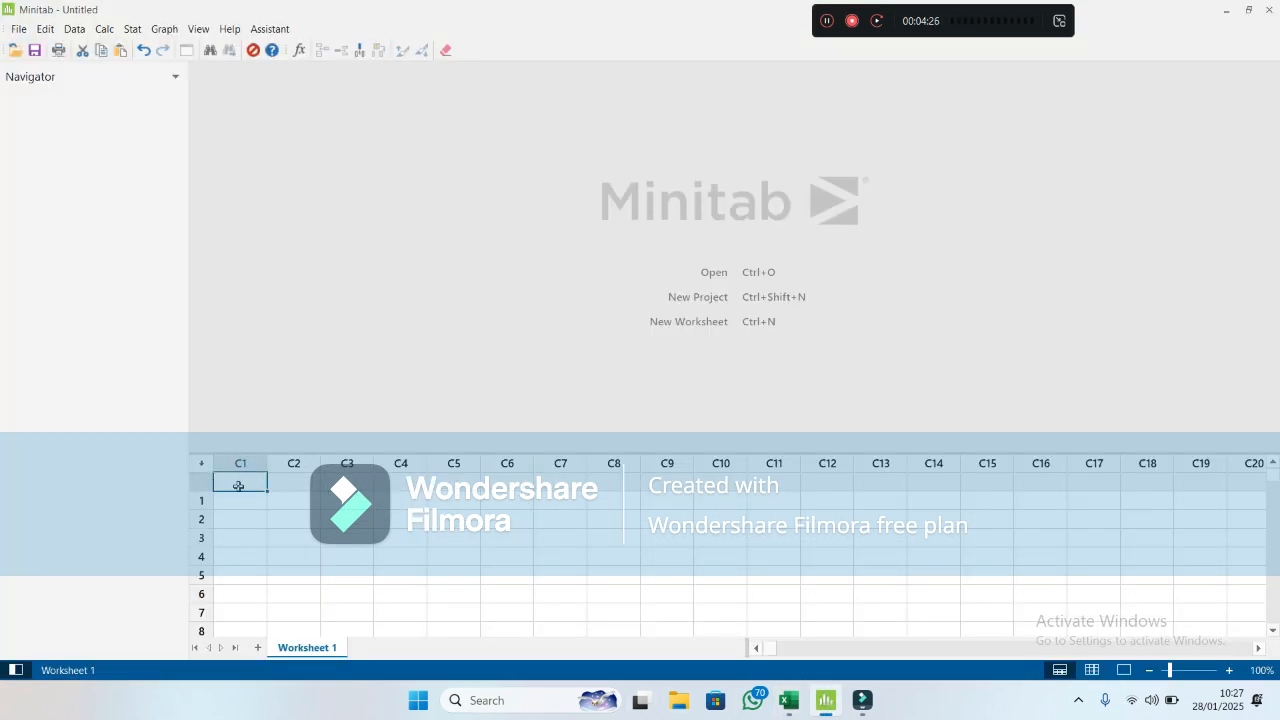
scroll(345, 544, "down", 4)
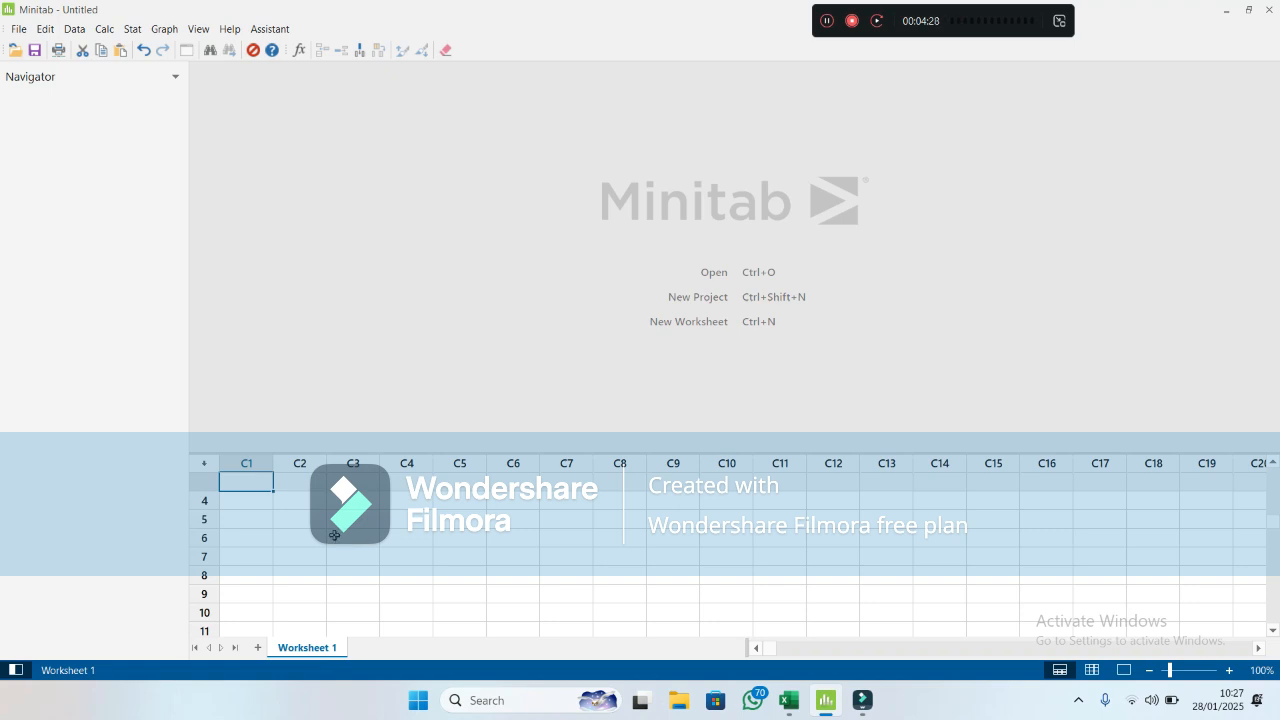
scroll(318, 522, "up", 4)
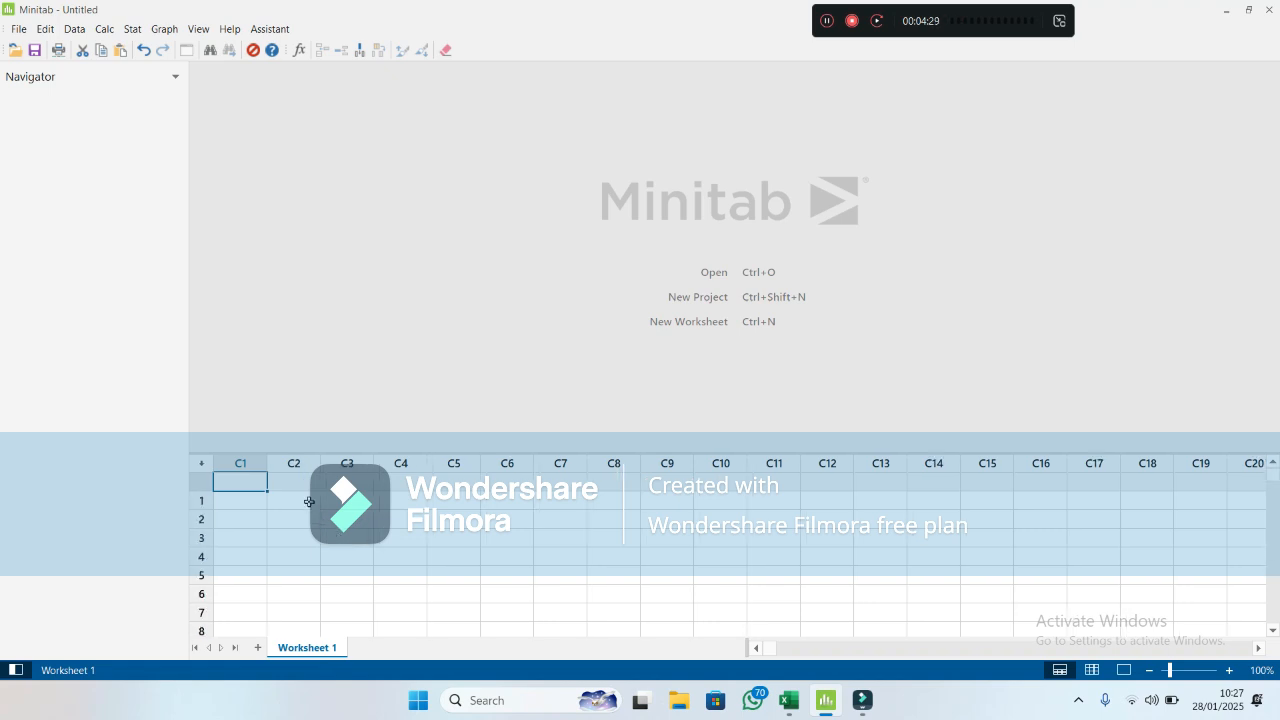
left_click(234, 518)
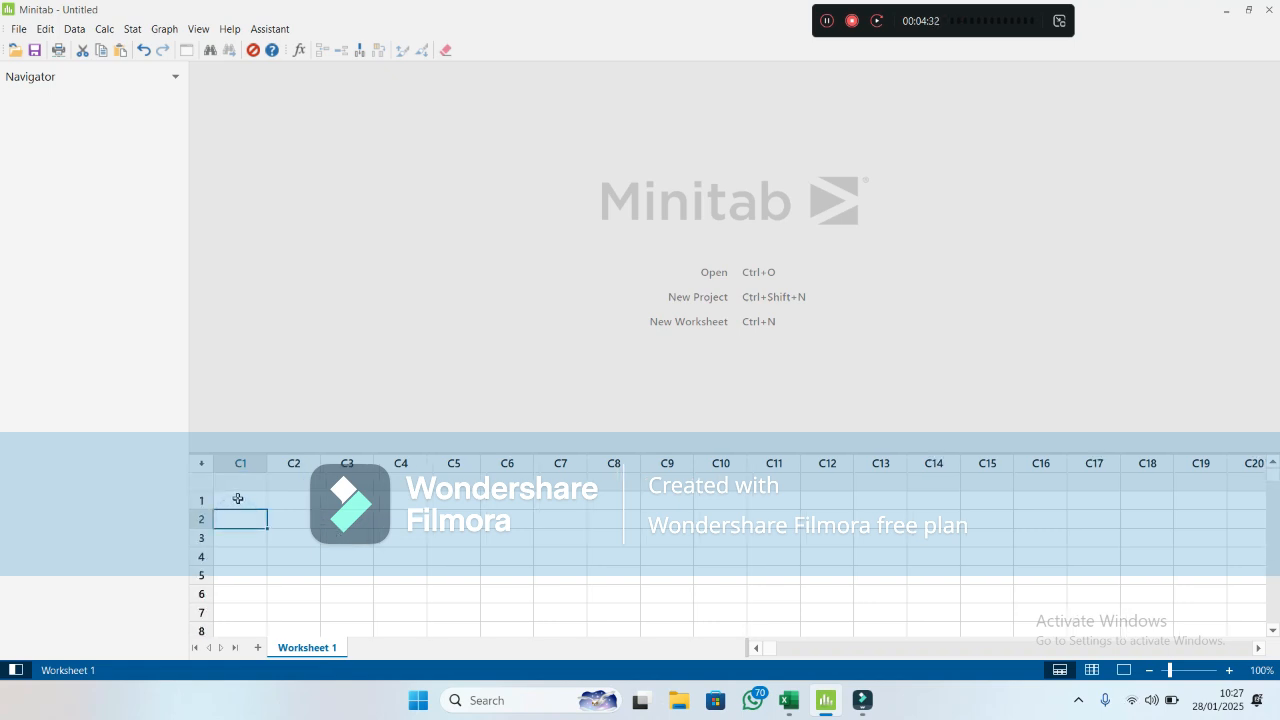
left_click(234, 500)
left_click(235, 481)
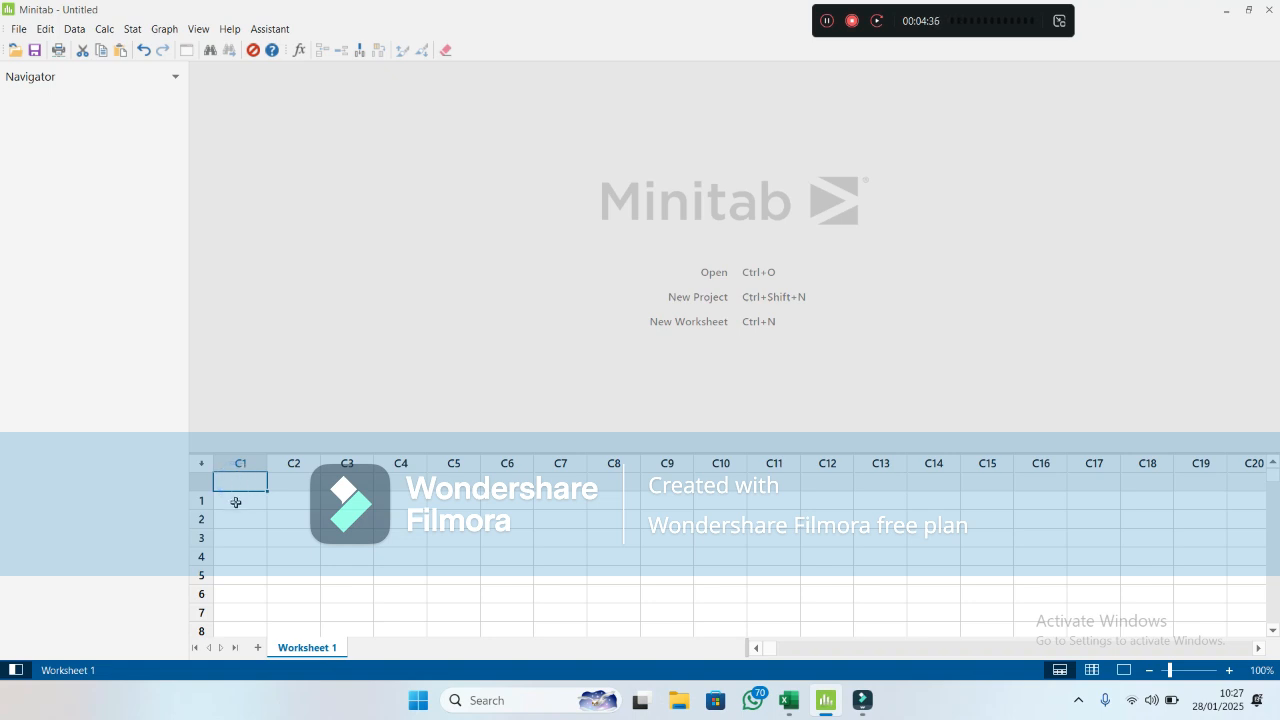
left_click(234, 501)
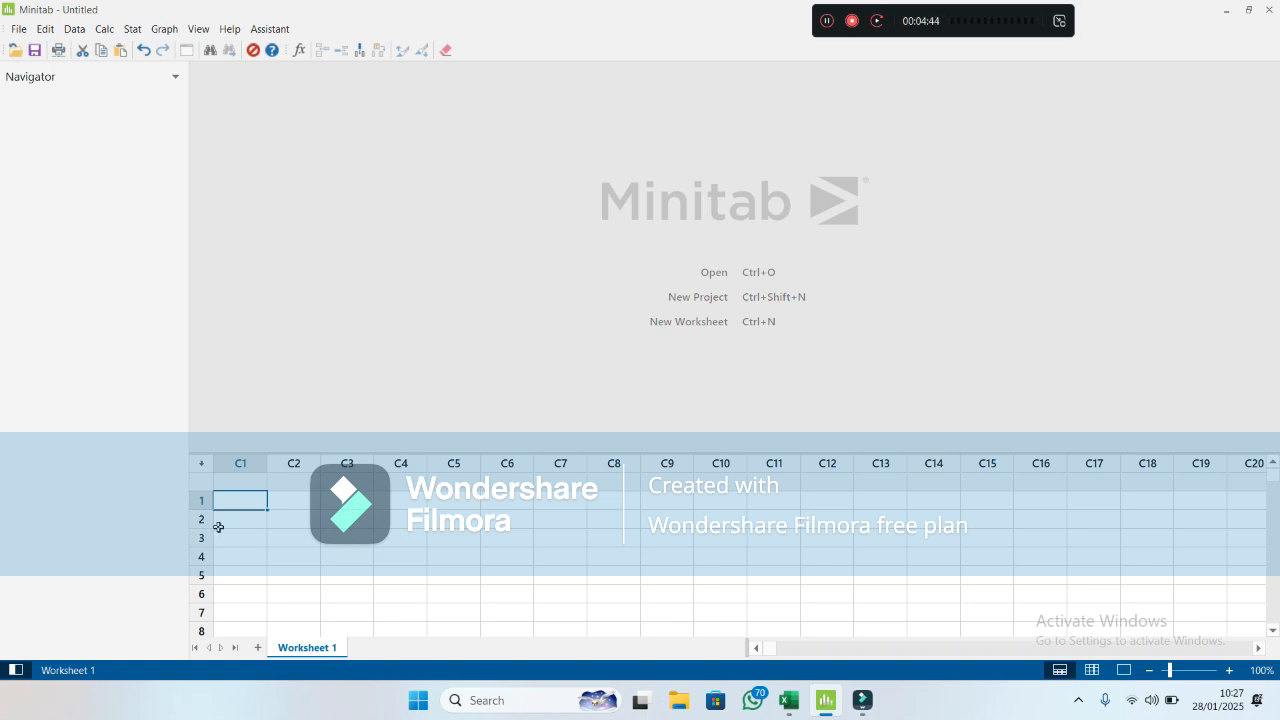
left_click(254, 483)
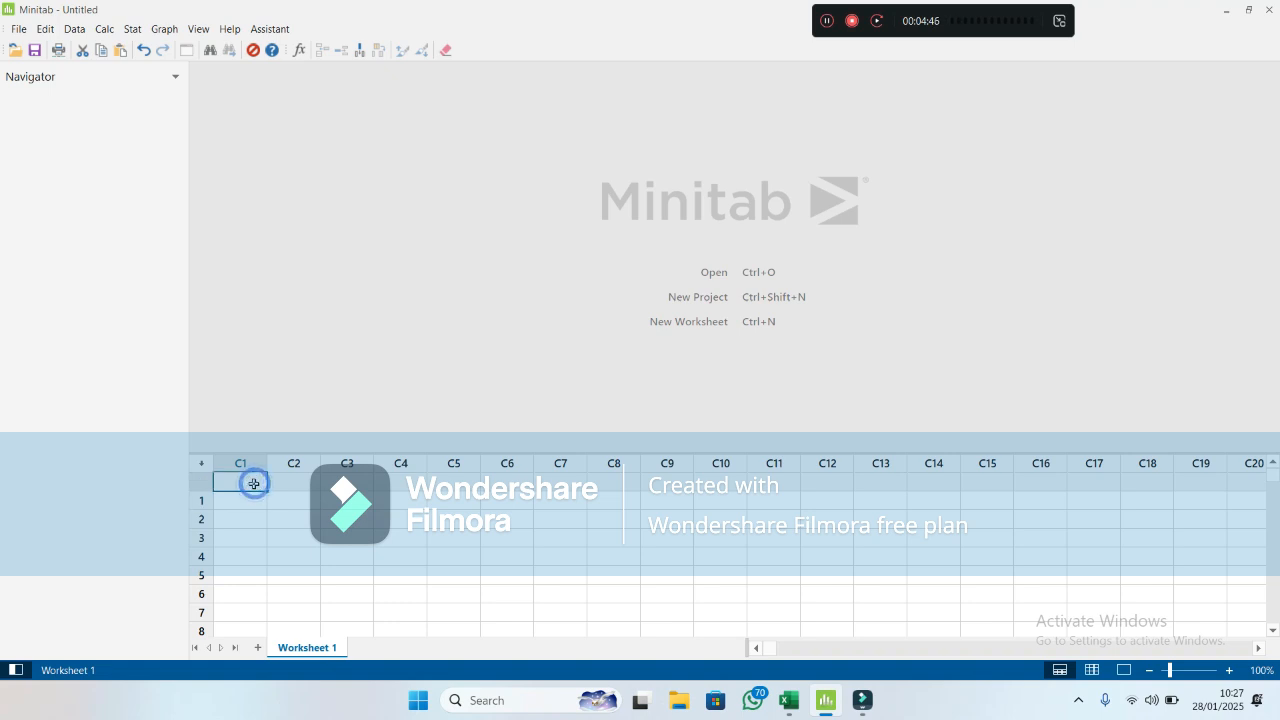
key("ctrl+v")
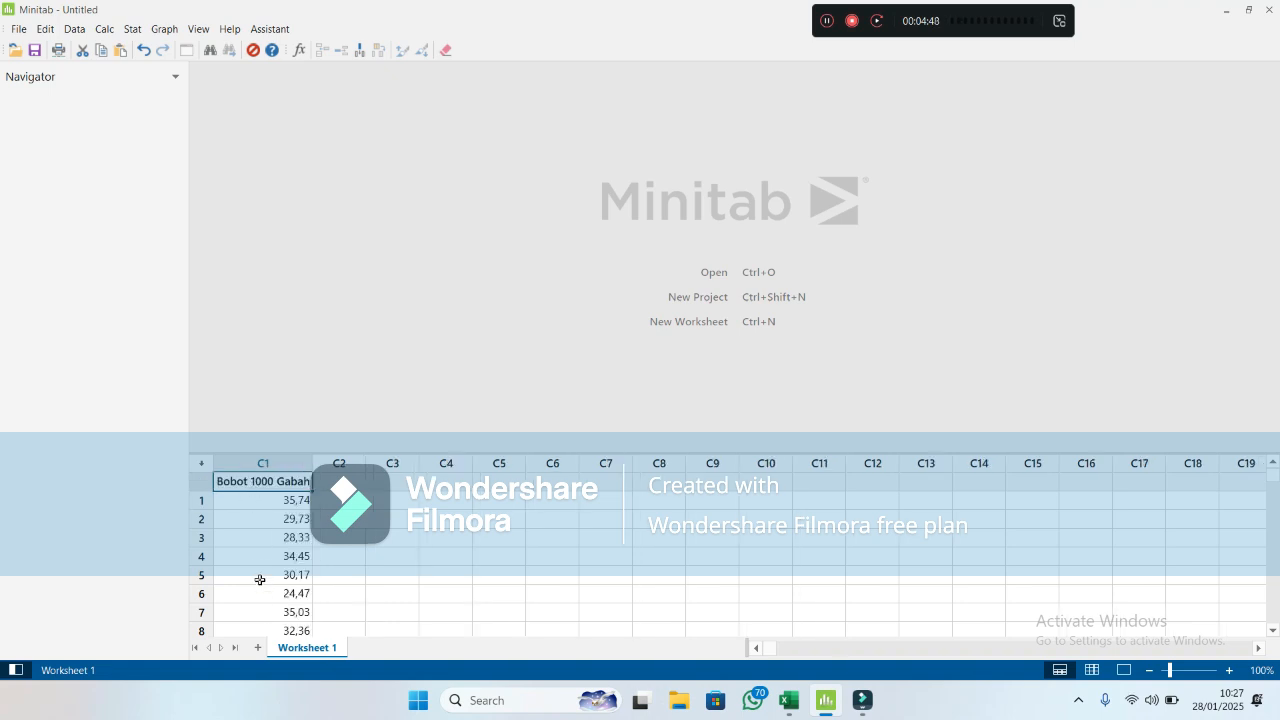
left_click(397, 594)
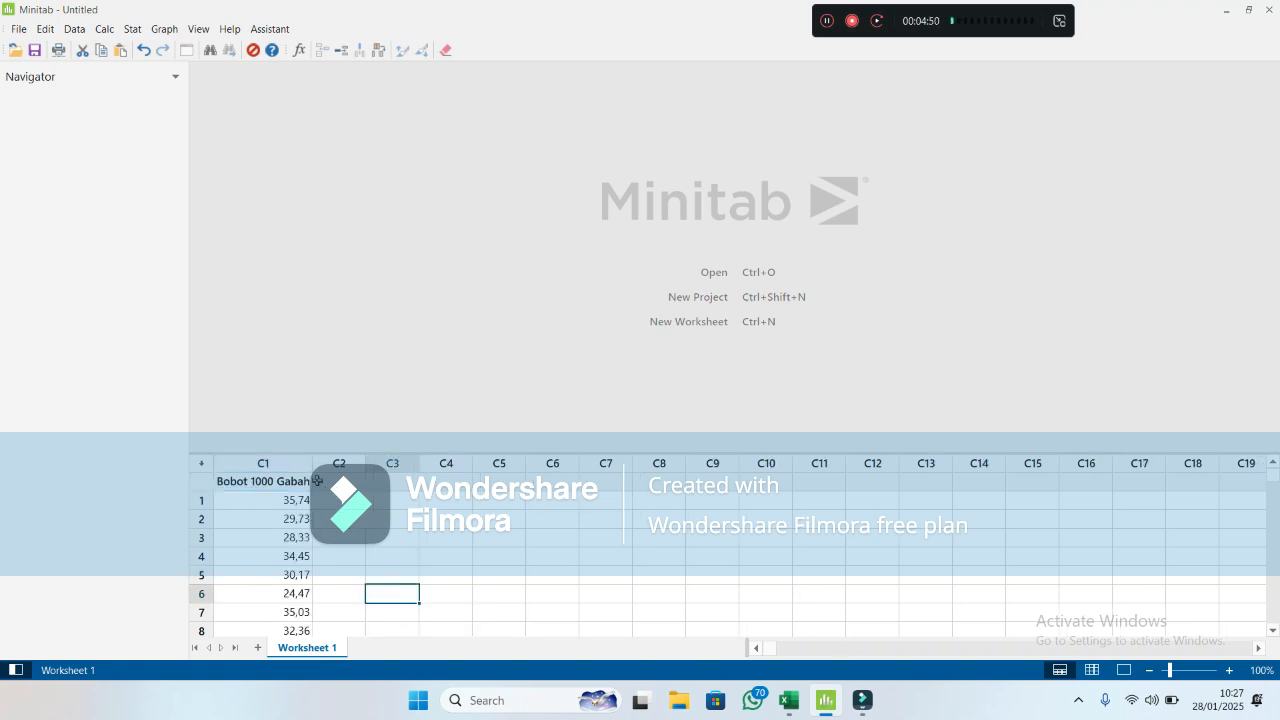
- Check the column name and first values of the pasted Bobot 1000 Gabah data in column C1
left_click(270, 483)
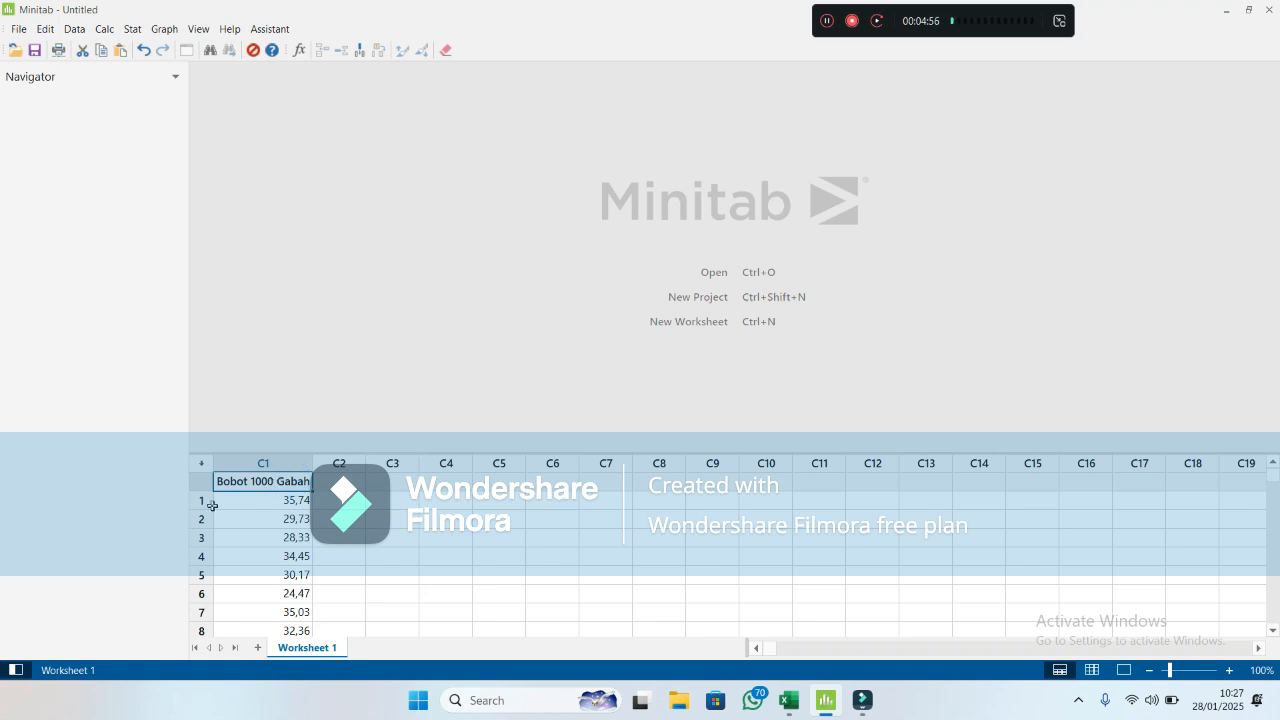
left_click(262, 500)
left_click(262, 532)
left_click(258, 556)
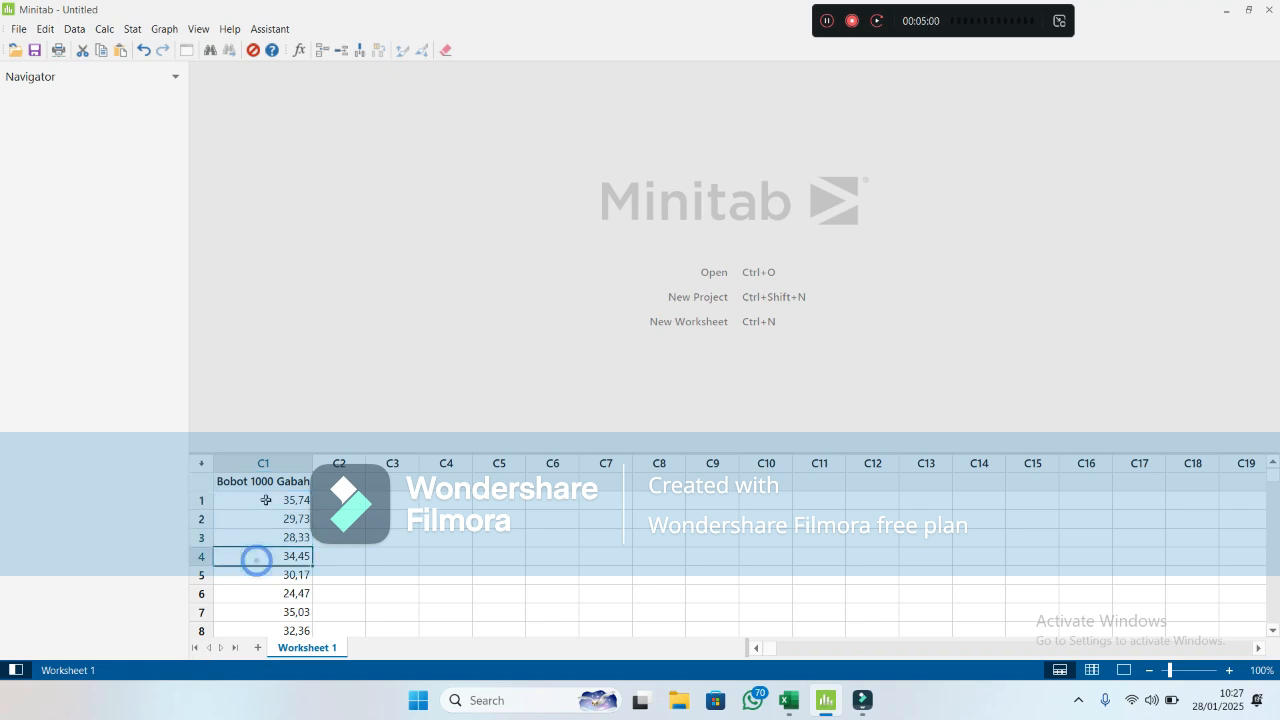
left_click(264, 500)
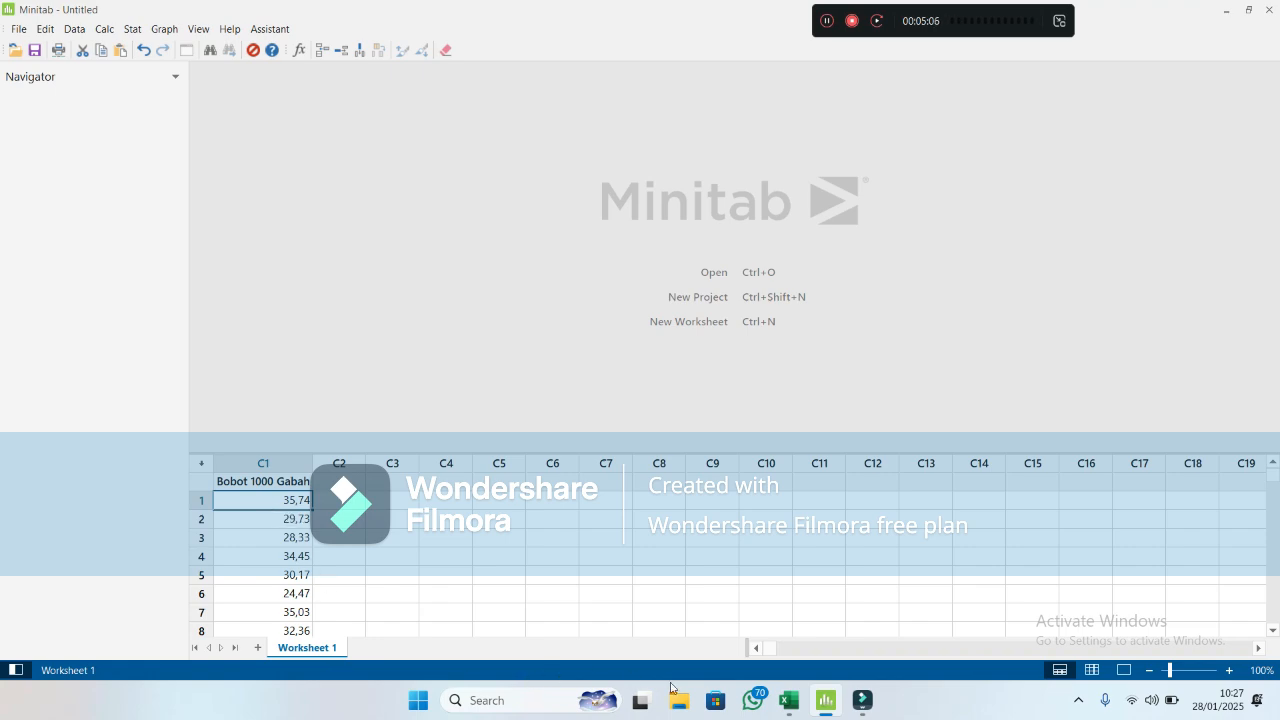
- Switch to the Excel workbook and copy the Anakan Prodktif column with its header, cells O4 to O58, on the Anakan Produktif sheet
left_click(789, 700)
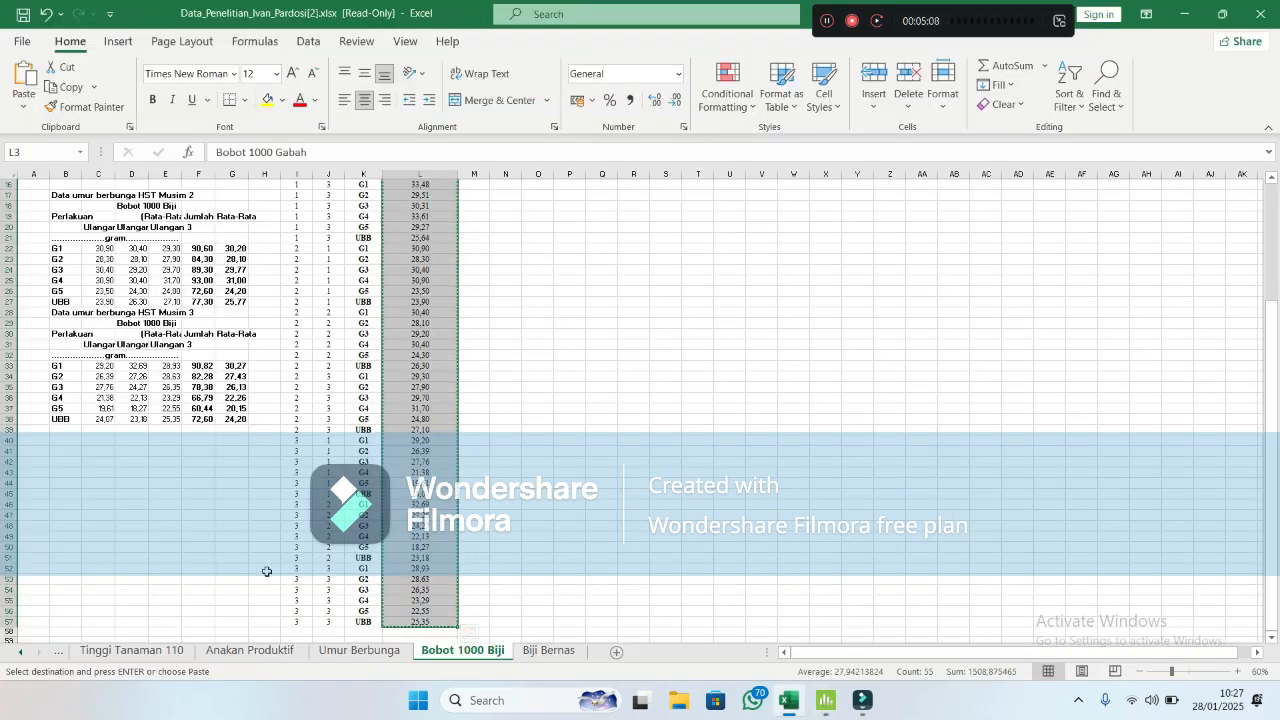
left_click(250, 650)
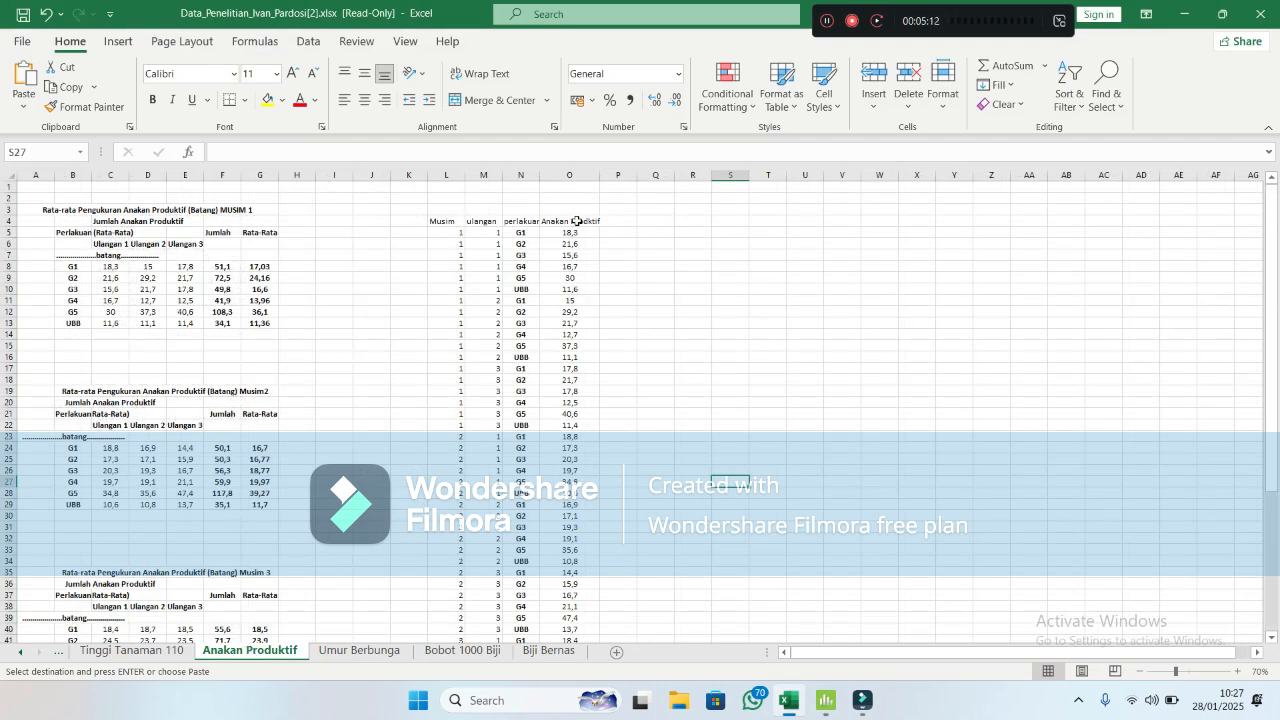
left_click_drag(577, 221, 565, 614)
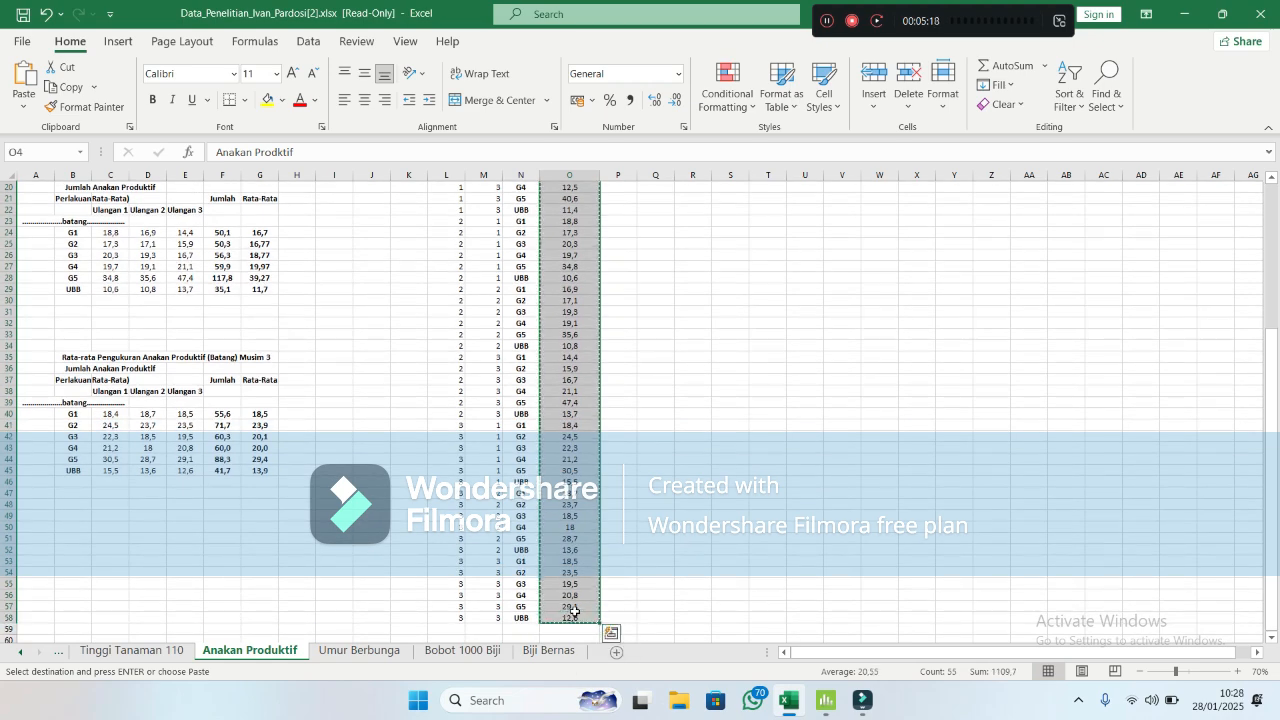
- Switch to Minitab, paste the copied Anakan Prodktif data into column C2 from the column name cell, and check it down to the last row
key("alt+Tab")
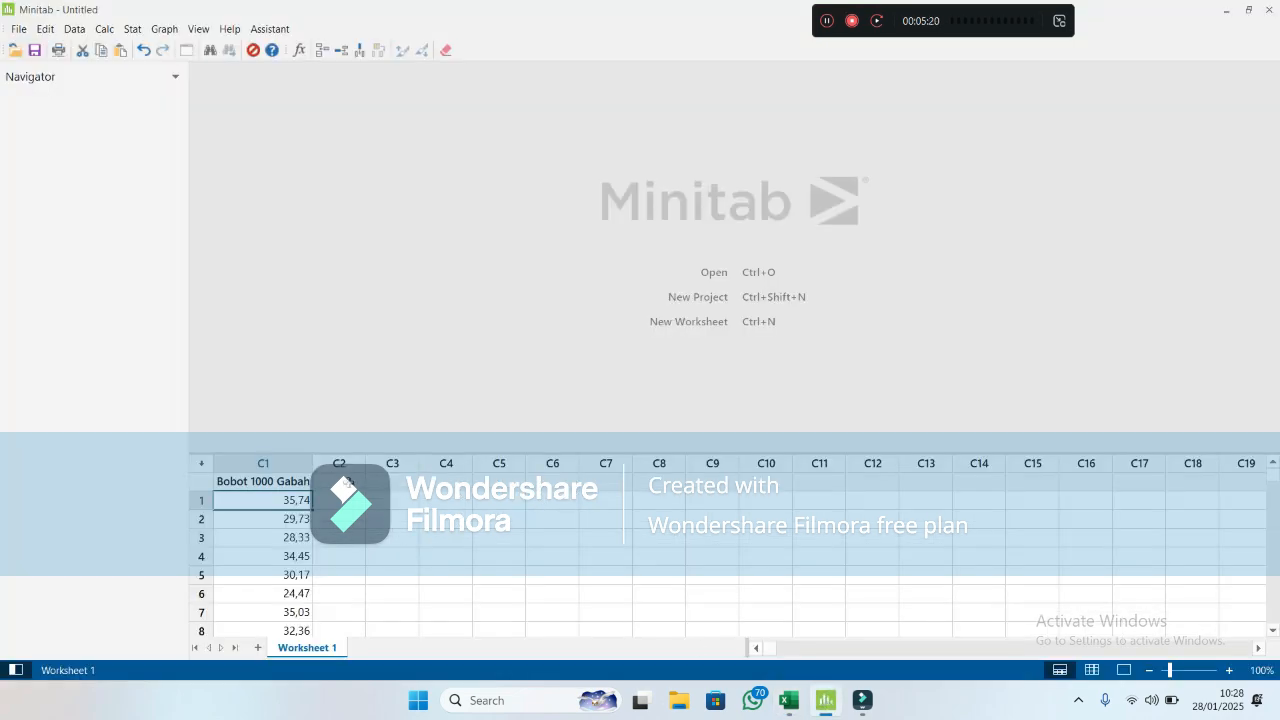
left_click(344, 480)
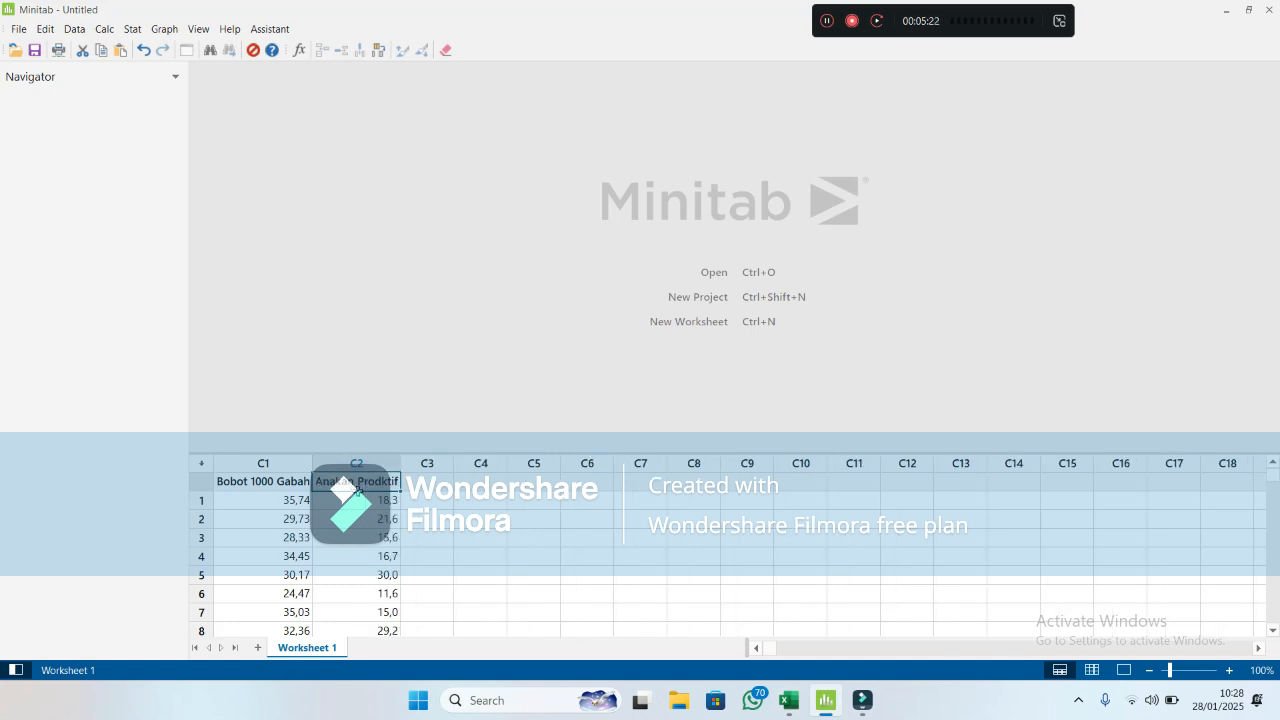
key("ctrl+v")
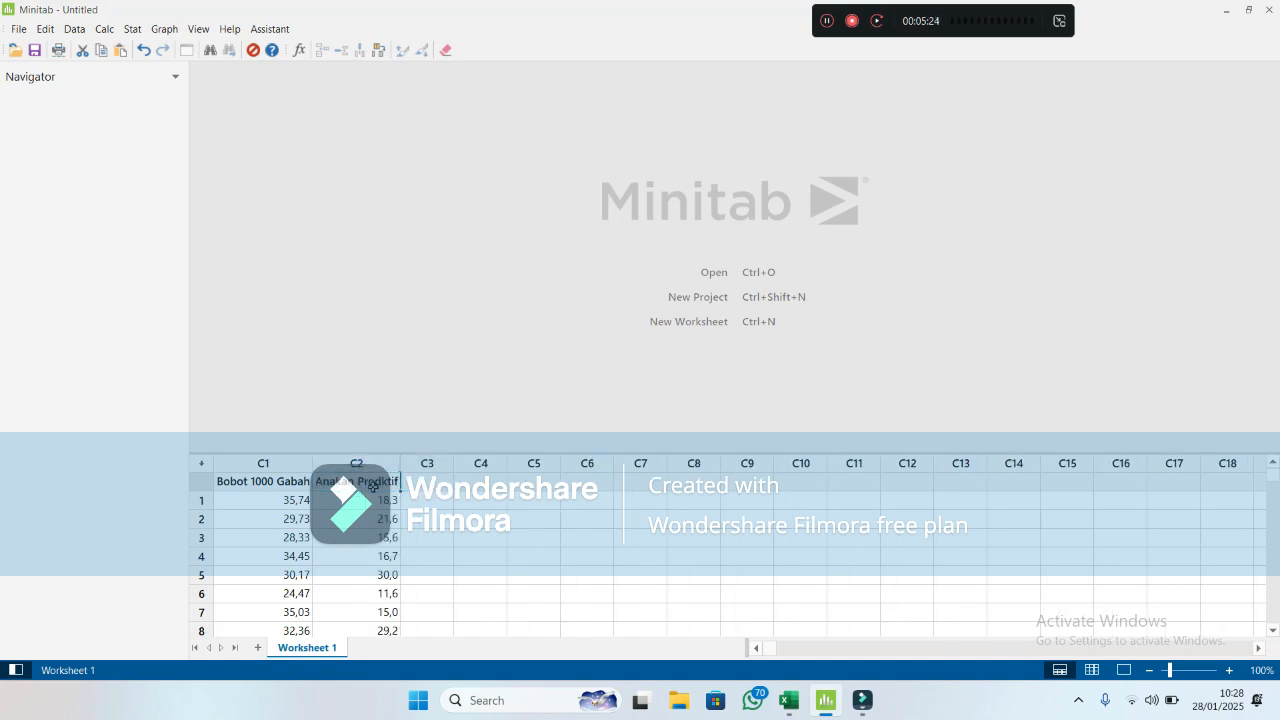
scroll(404, 527, "down", 20)
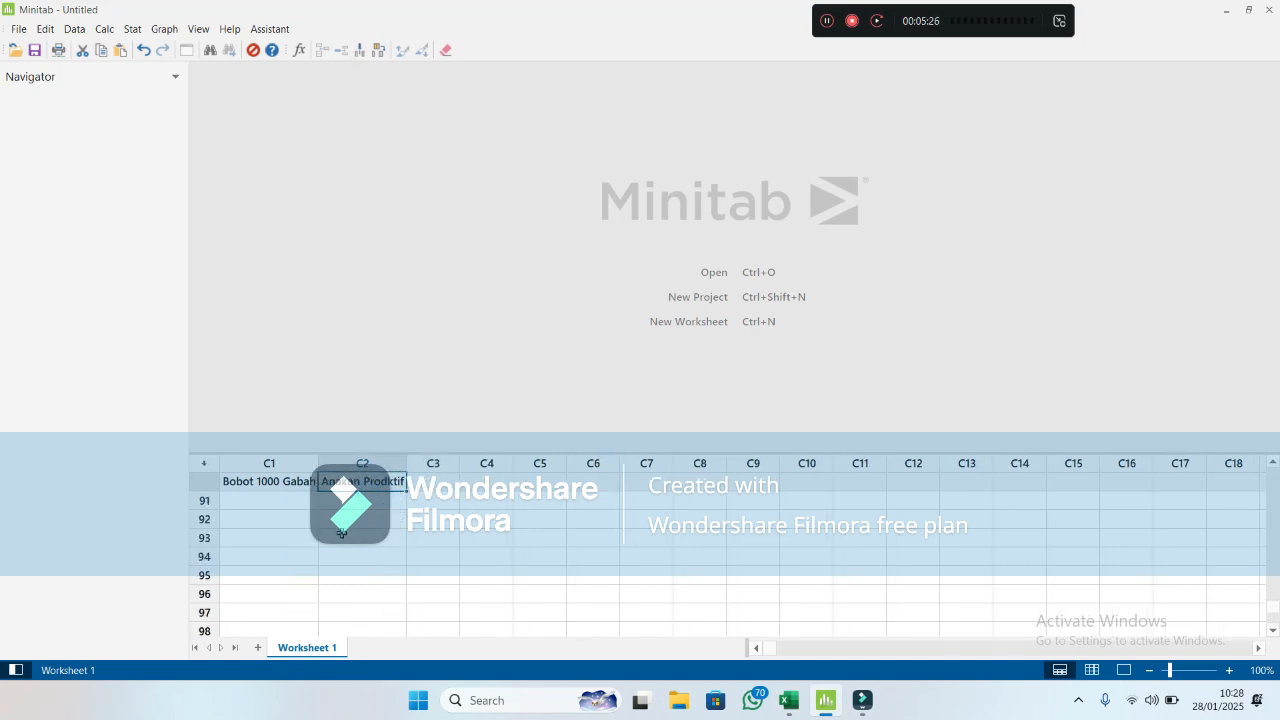
scroll(341, 531, "up", 12)
scroll(341, 531, "up", 3)
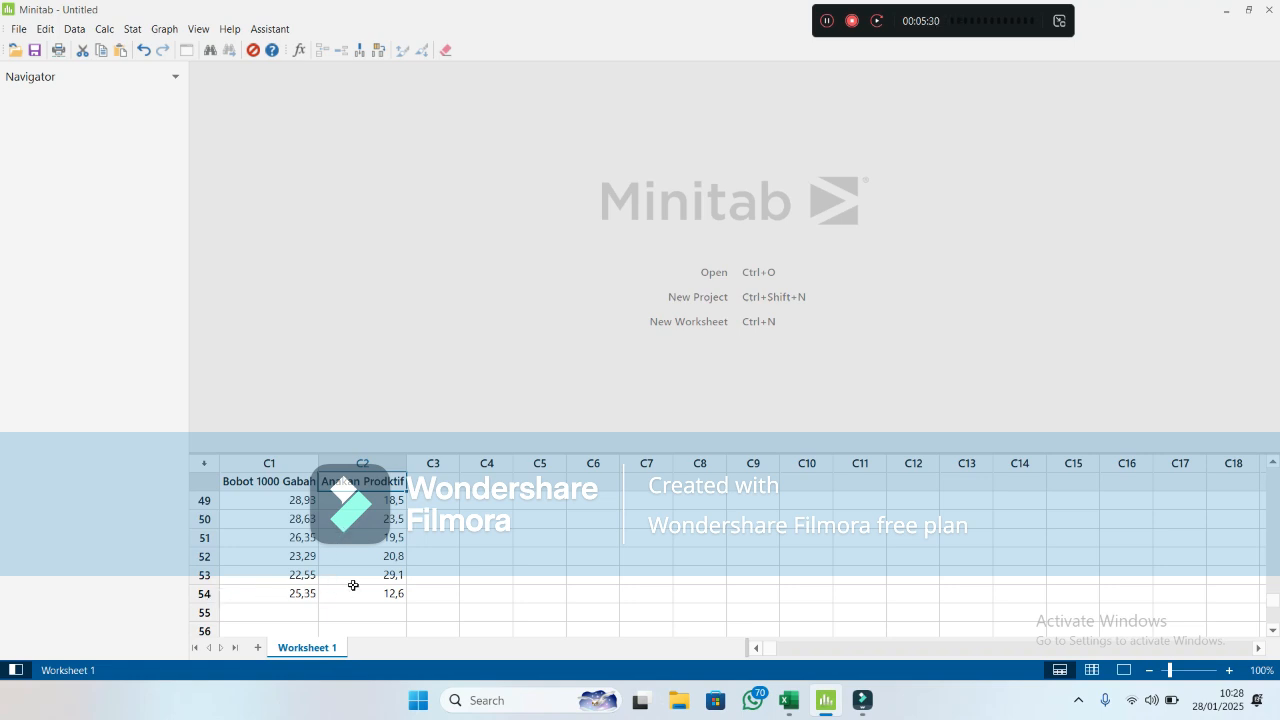
scroll(383, 572, "up", 16)
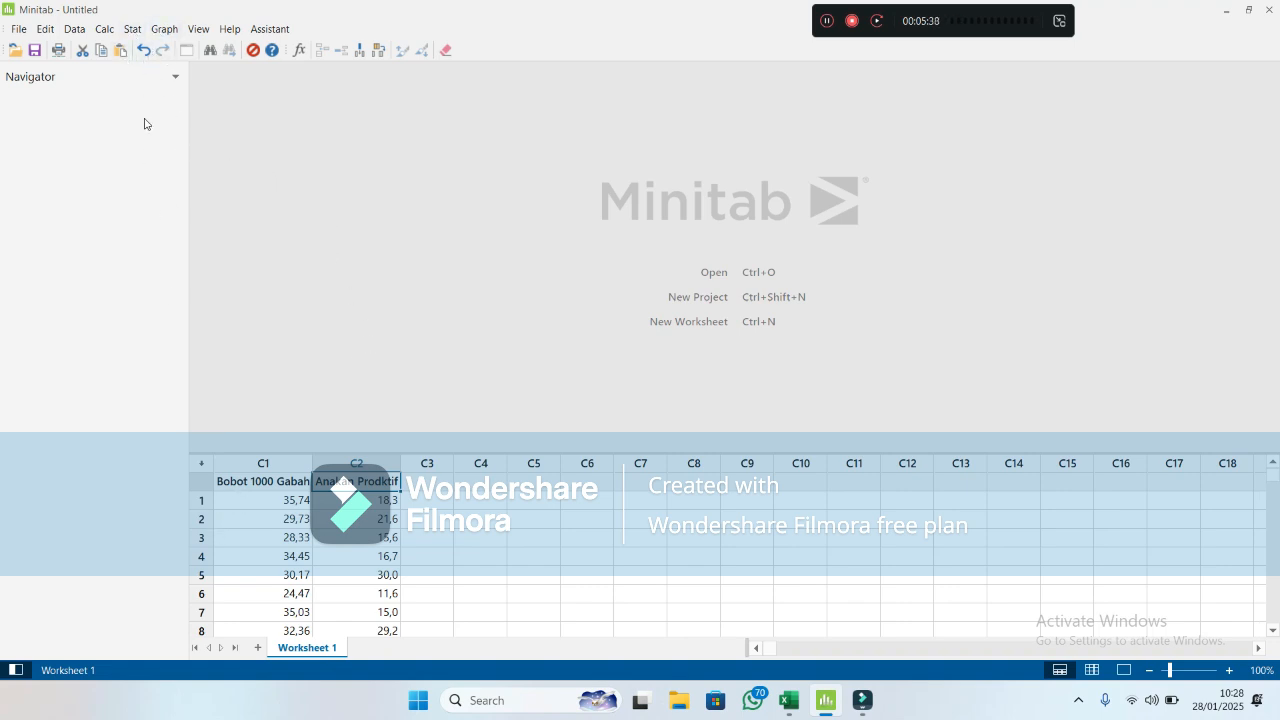
left_click(133, 33)
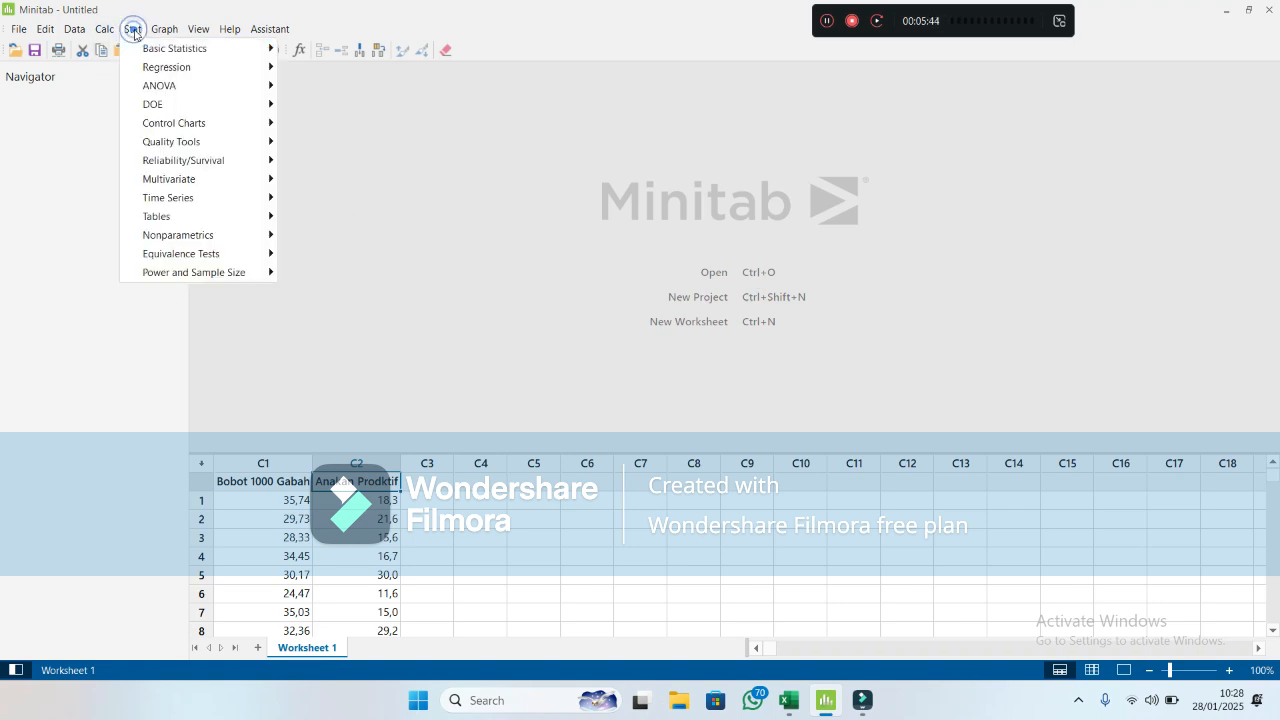
mouse_move(221, 83)
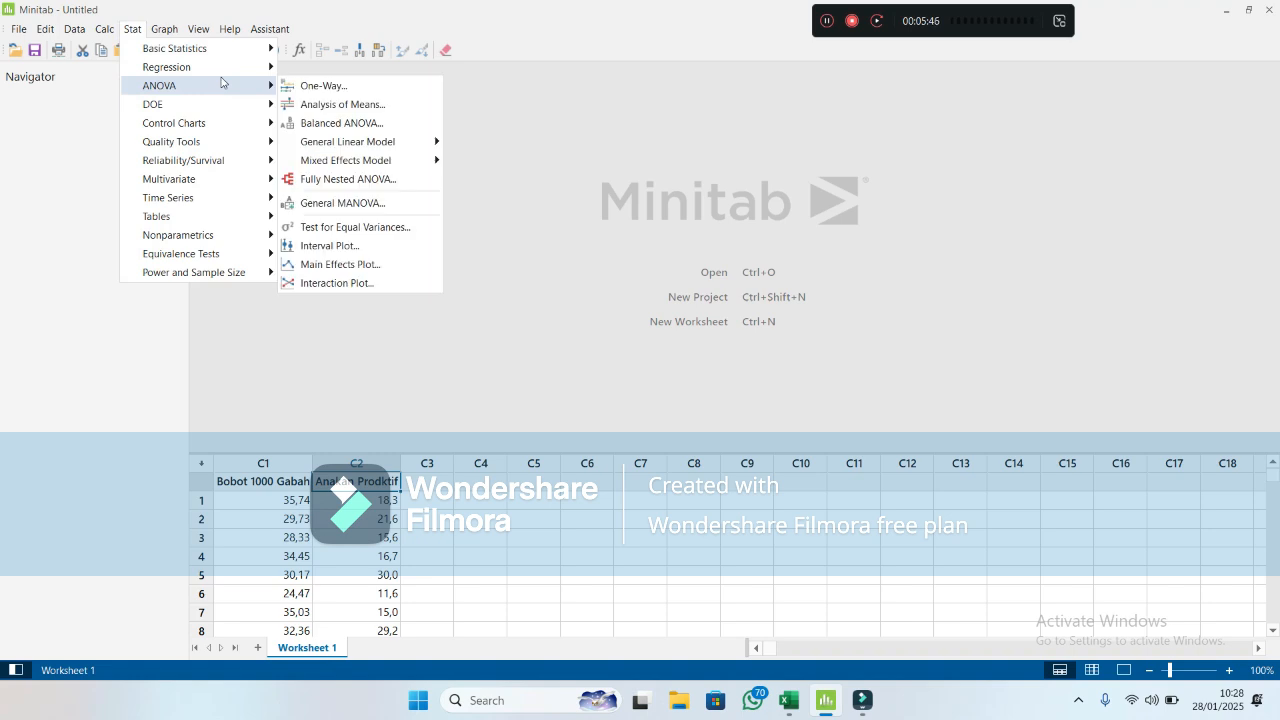
mouse_move(210, 50)
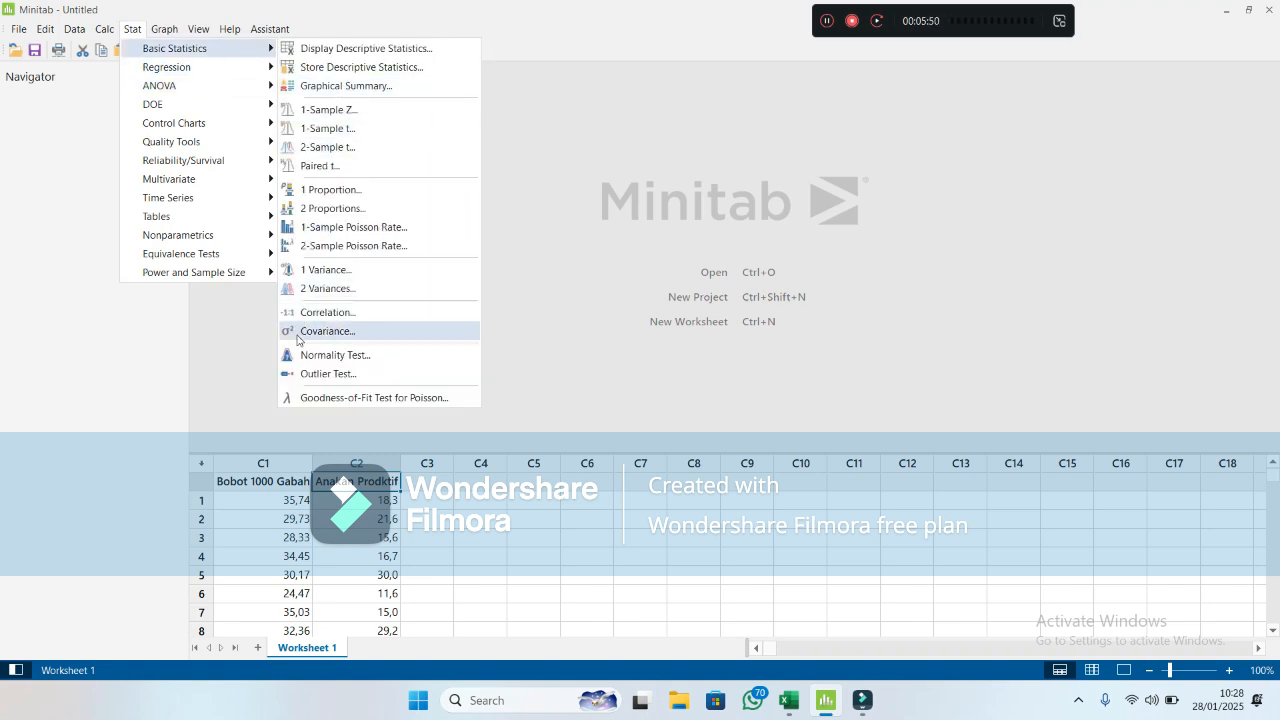
left_click(134, 30)
- Open the Normality Test from the basic statistics and move its dialog clear of the worksheet data
left_click(134, 30)
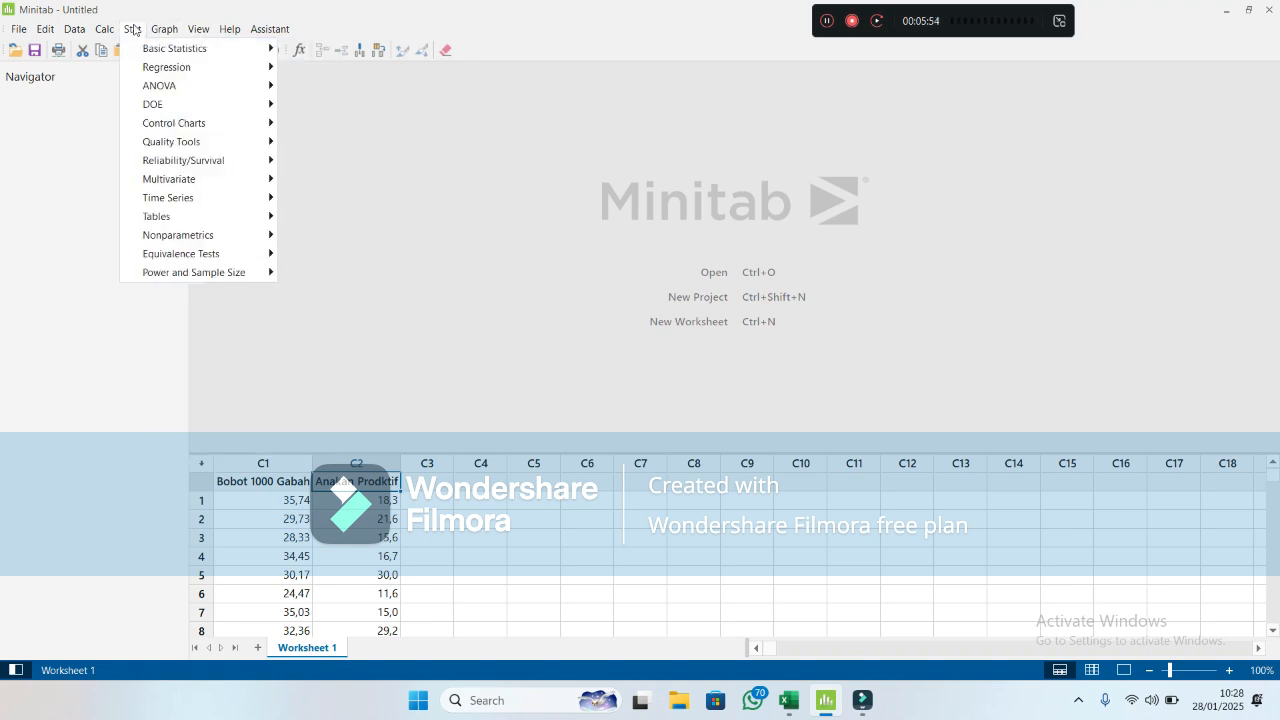
mouse_move(186, 54)
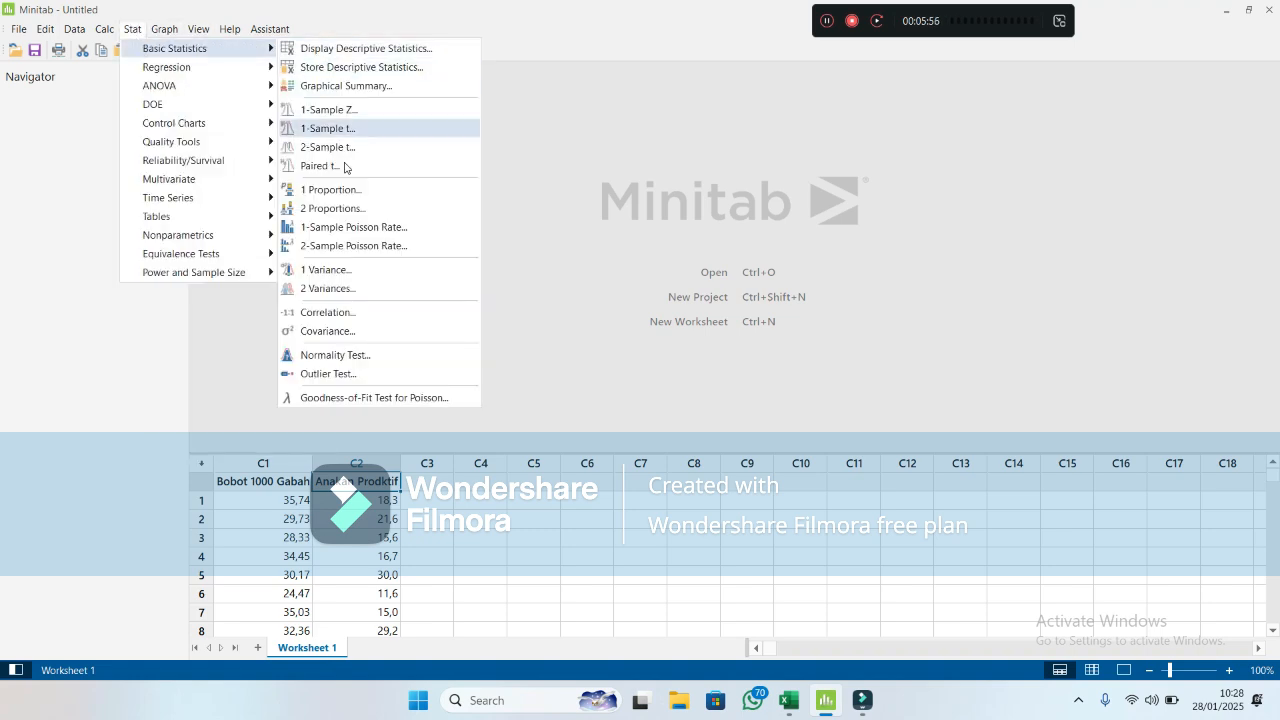
left_click(358, 355)
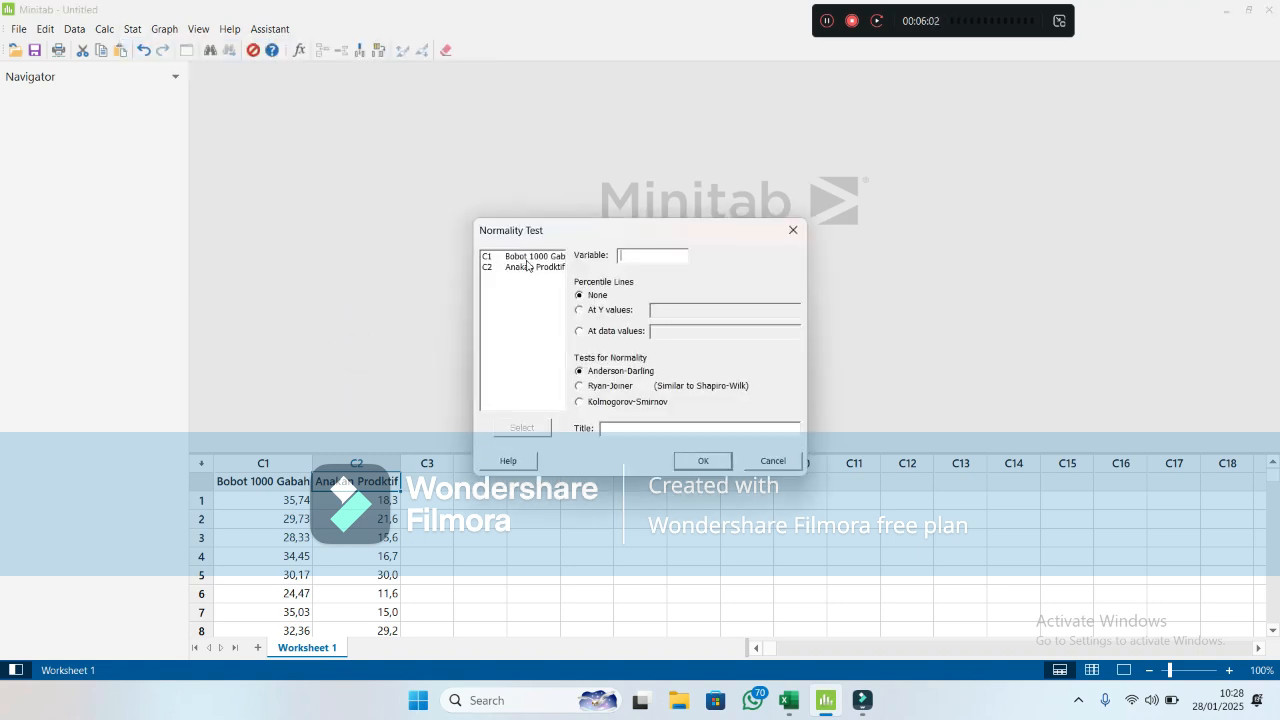
left_click_drag(573, 235, 572, 135)
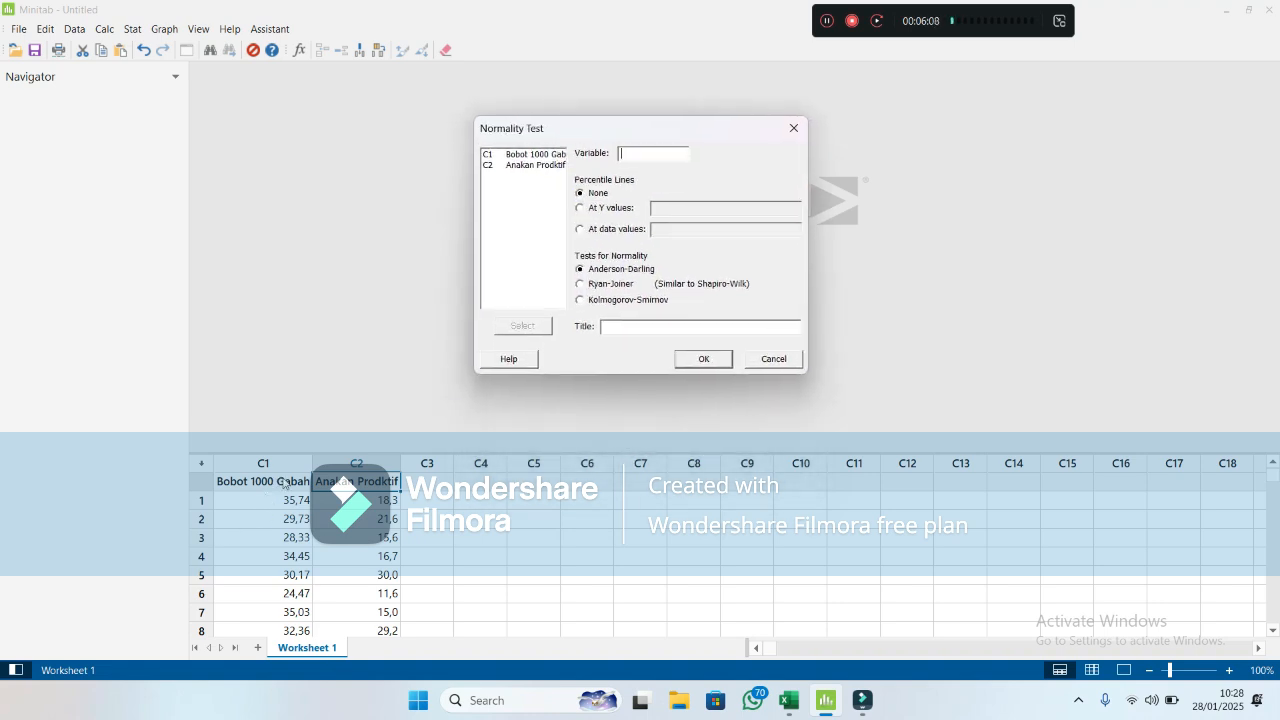
double_click(528, 156)
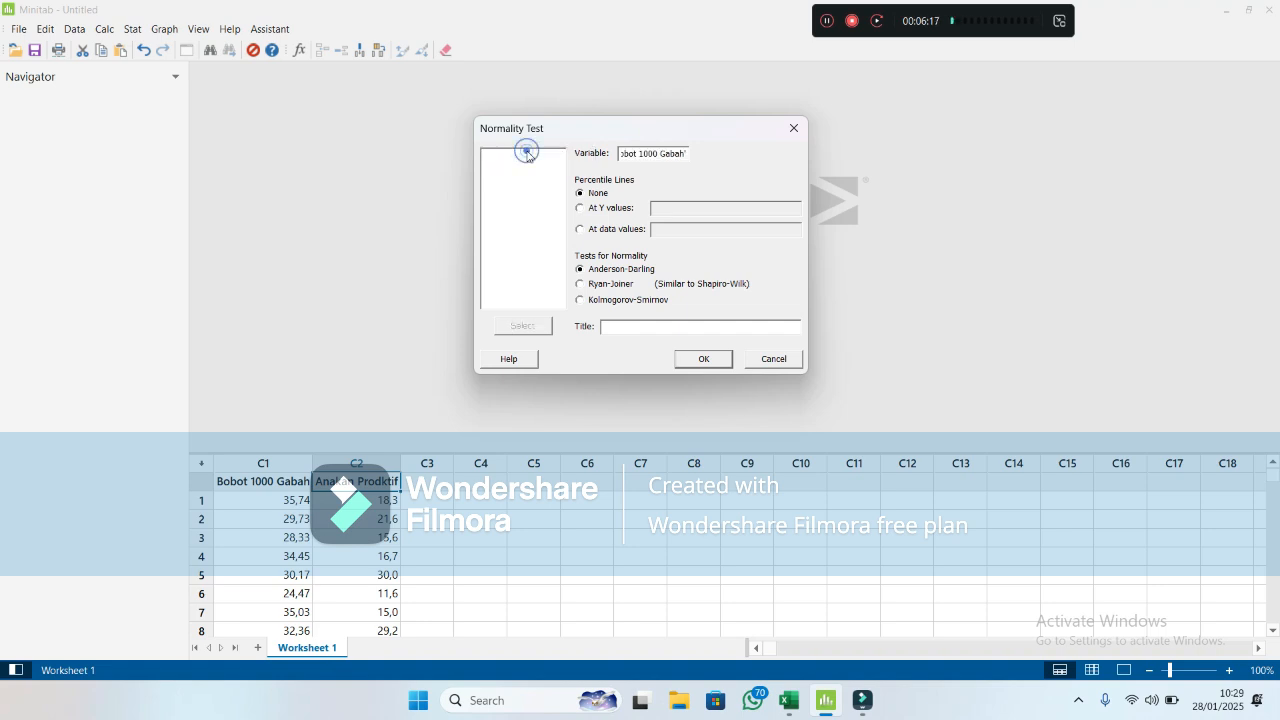
double_click(684, 156)
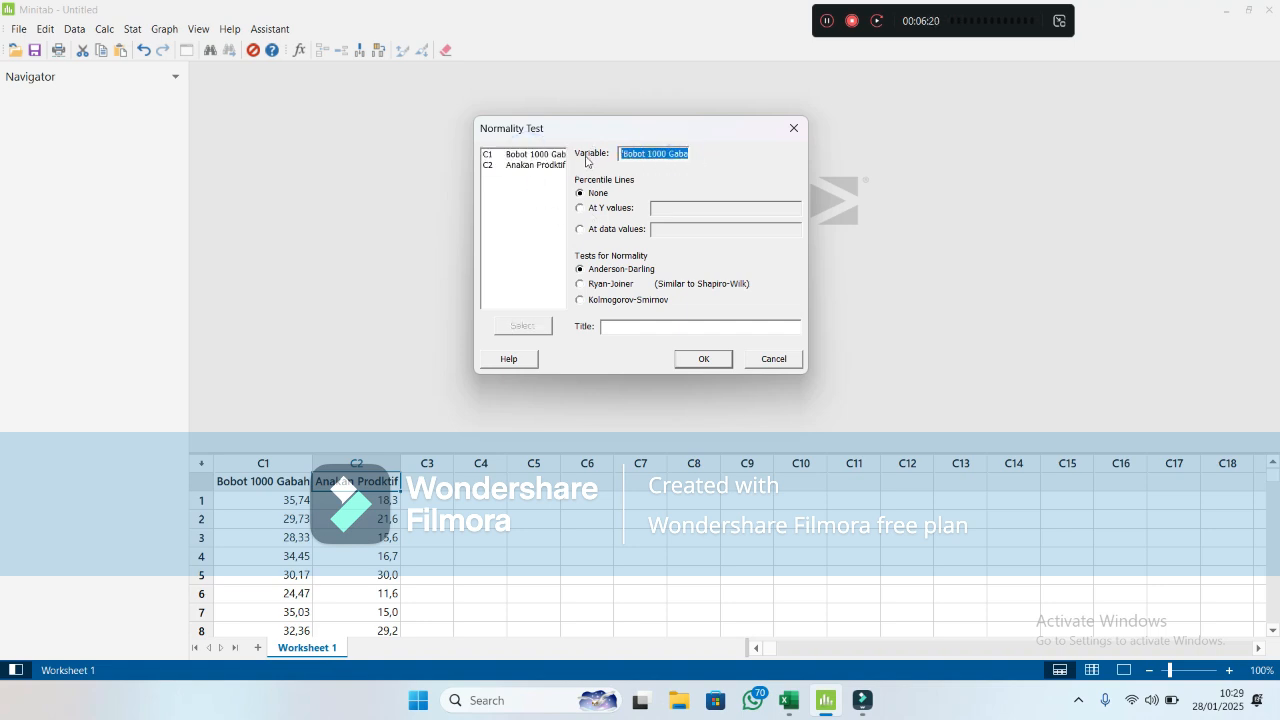
key("Delete")
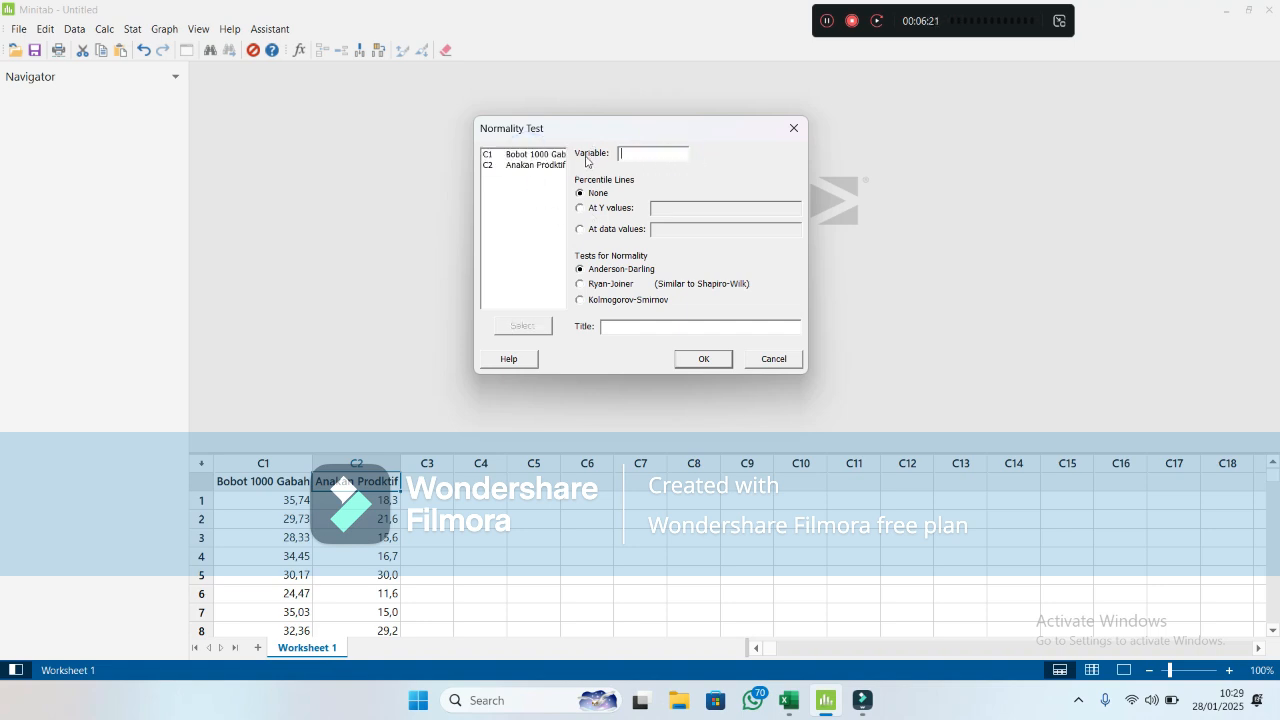
- Set Bobot 1000 Gabah from column C1 as the variable of the Normality Test
left_click(533, 154)
left_click(538, 325)
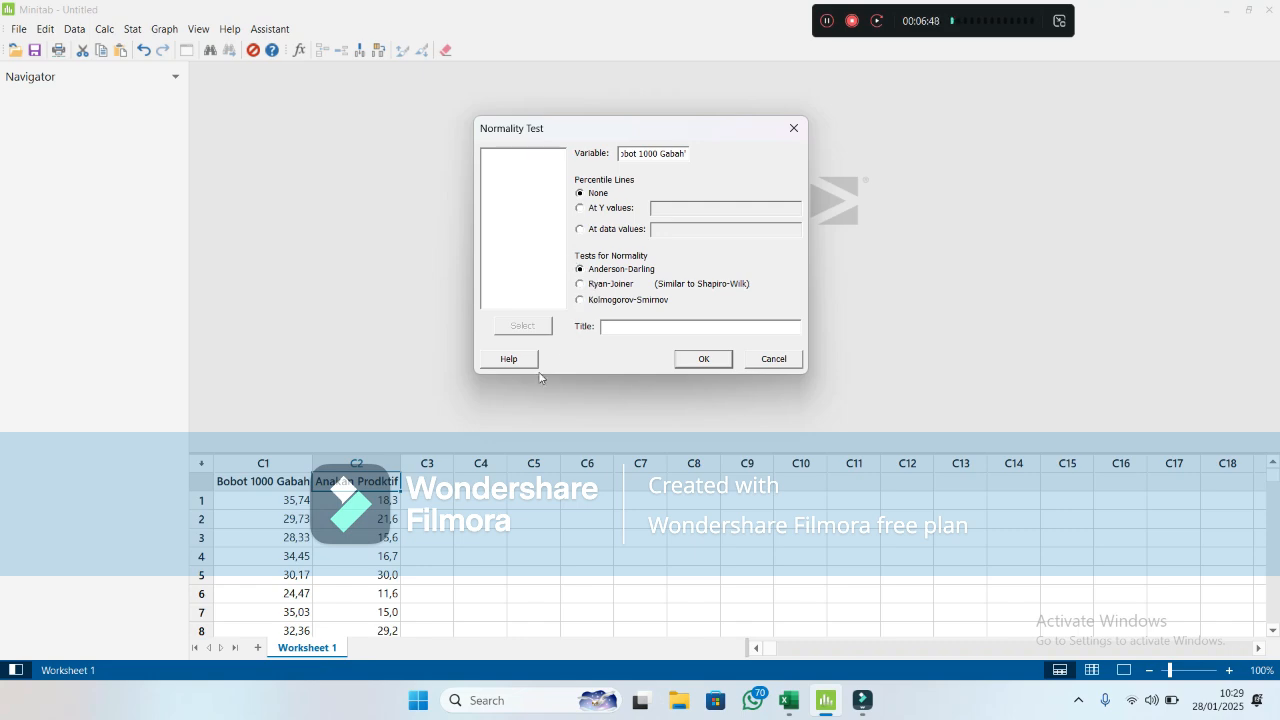
- Switch to the Excel workbook to view the data on the Anakan Produktif sheet, and return to Minitab
left_click(799, 708)
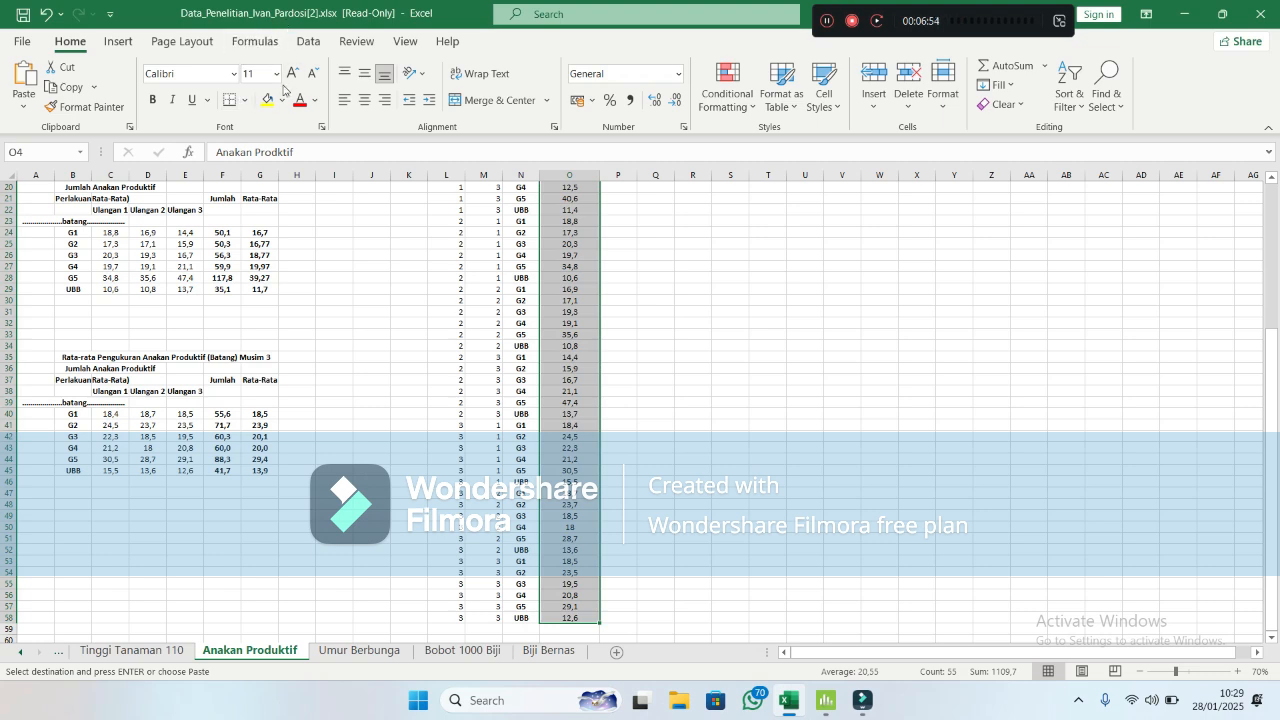
left_click(384, 367)
left_click(677, 345)
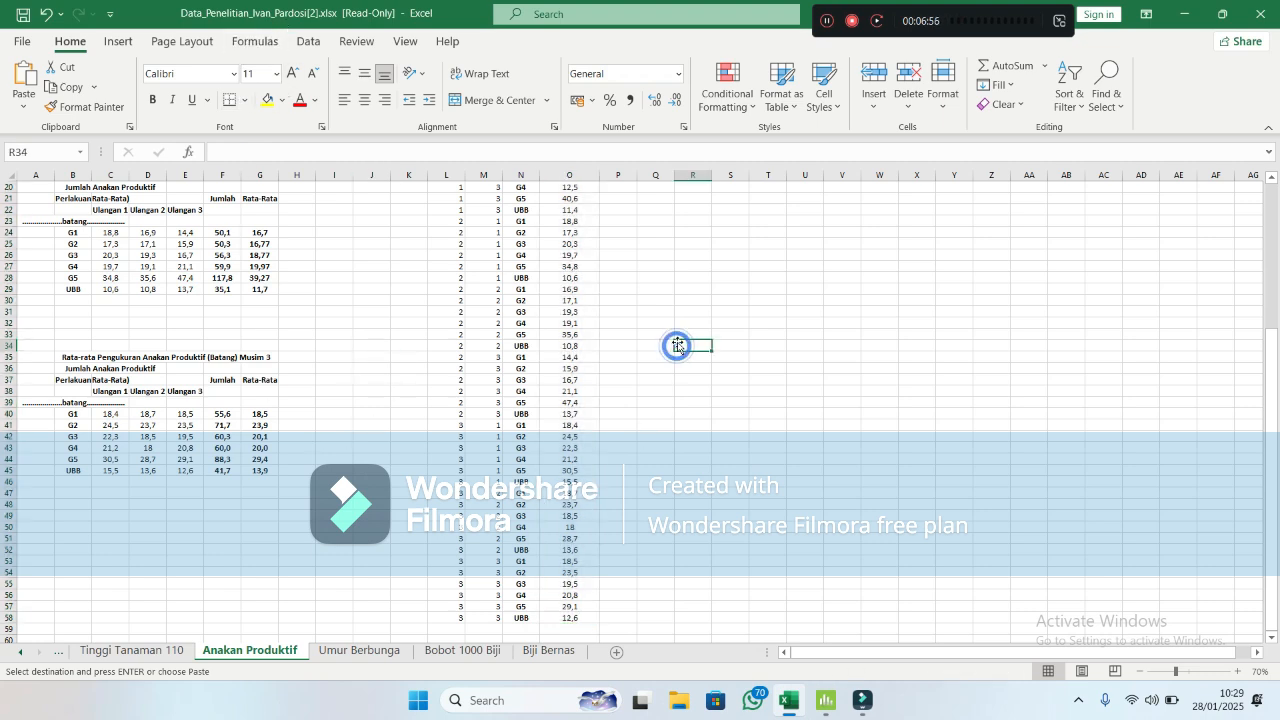
left_click(692, 322)
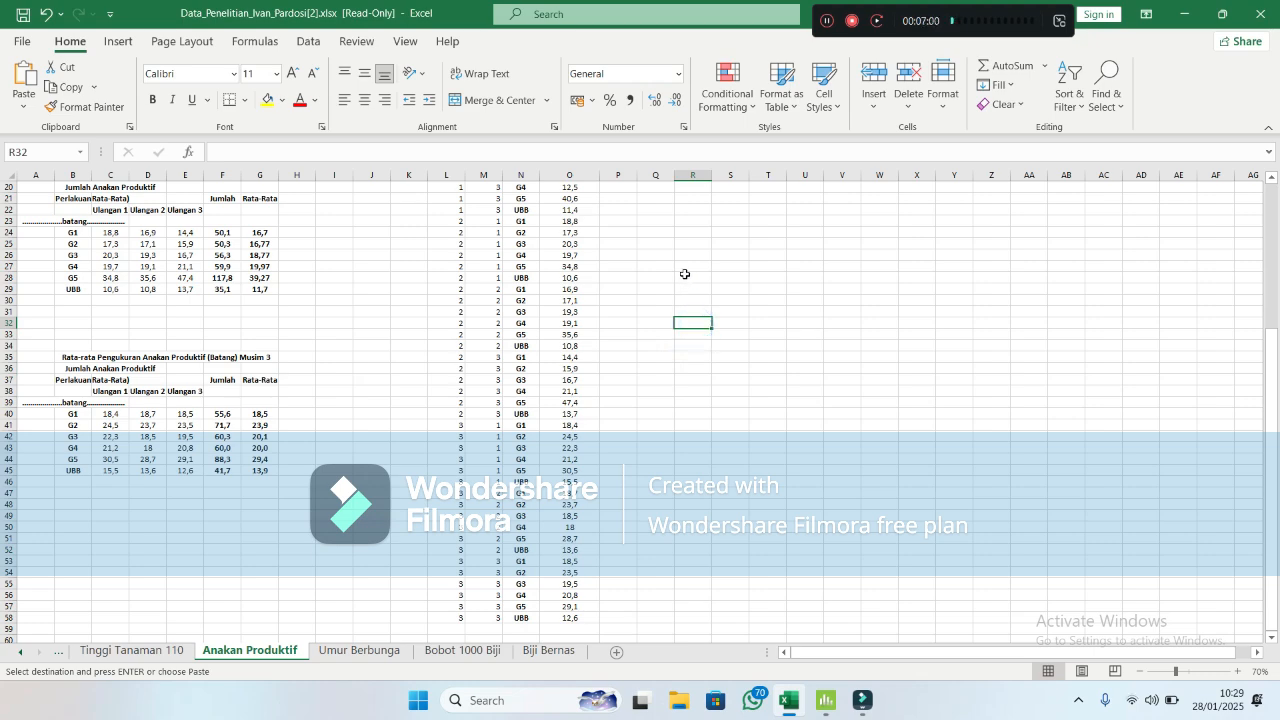
left_click(826, 700)
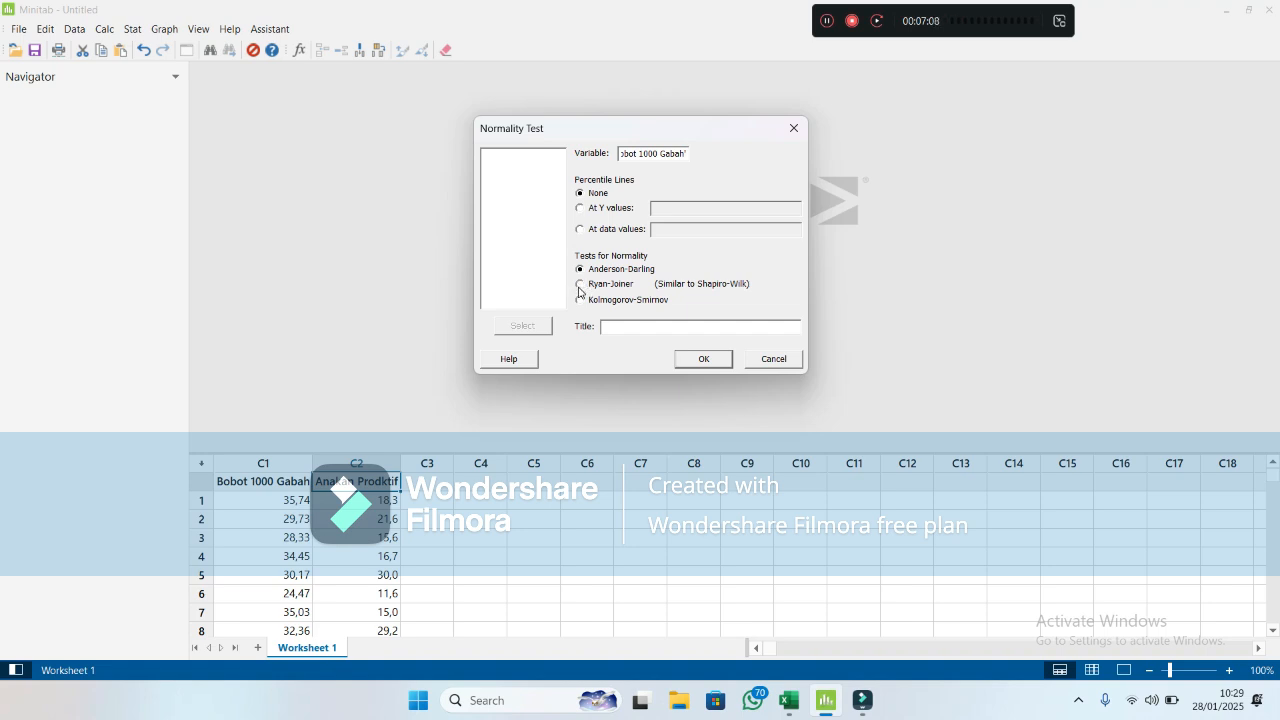
- Choose the Ryan-Joiner test, title it "bobot 1000 gabah", and run the normality test
left_click(579, 285)
left_click(633, 329)
type("bobot 1000 gabah")
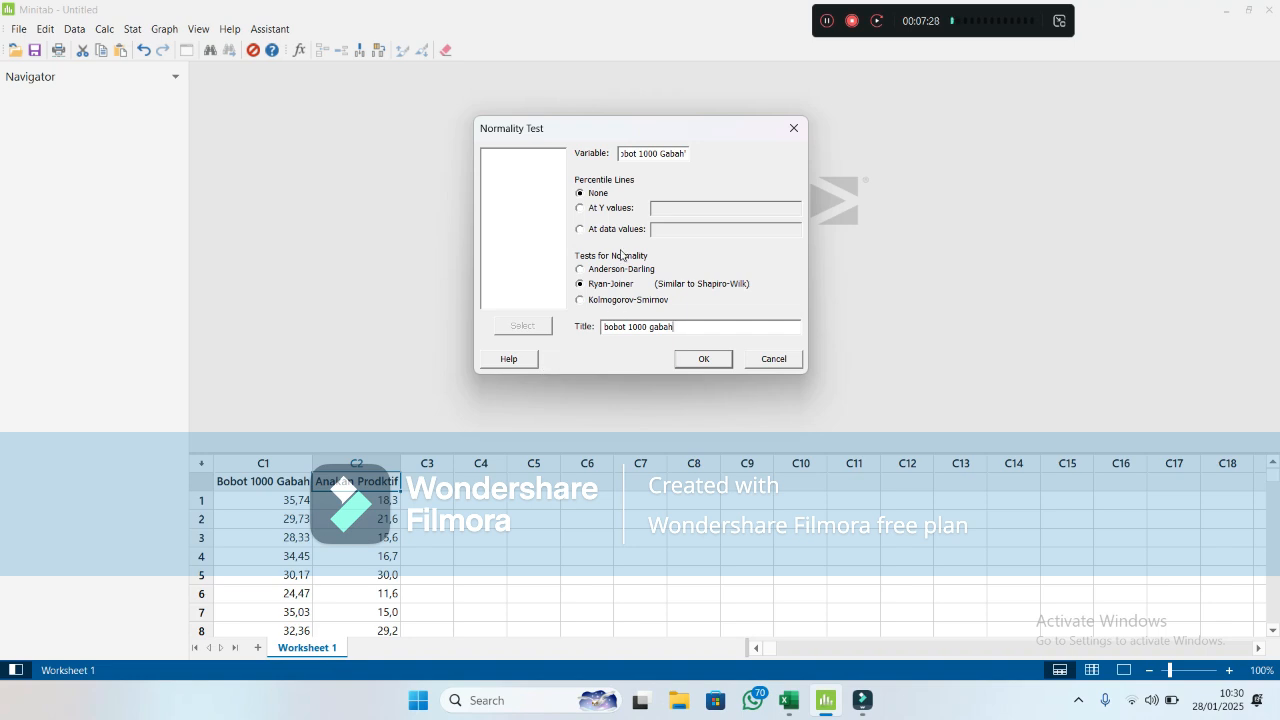
left_click(704, 360)
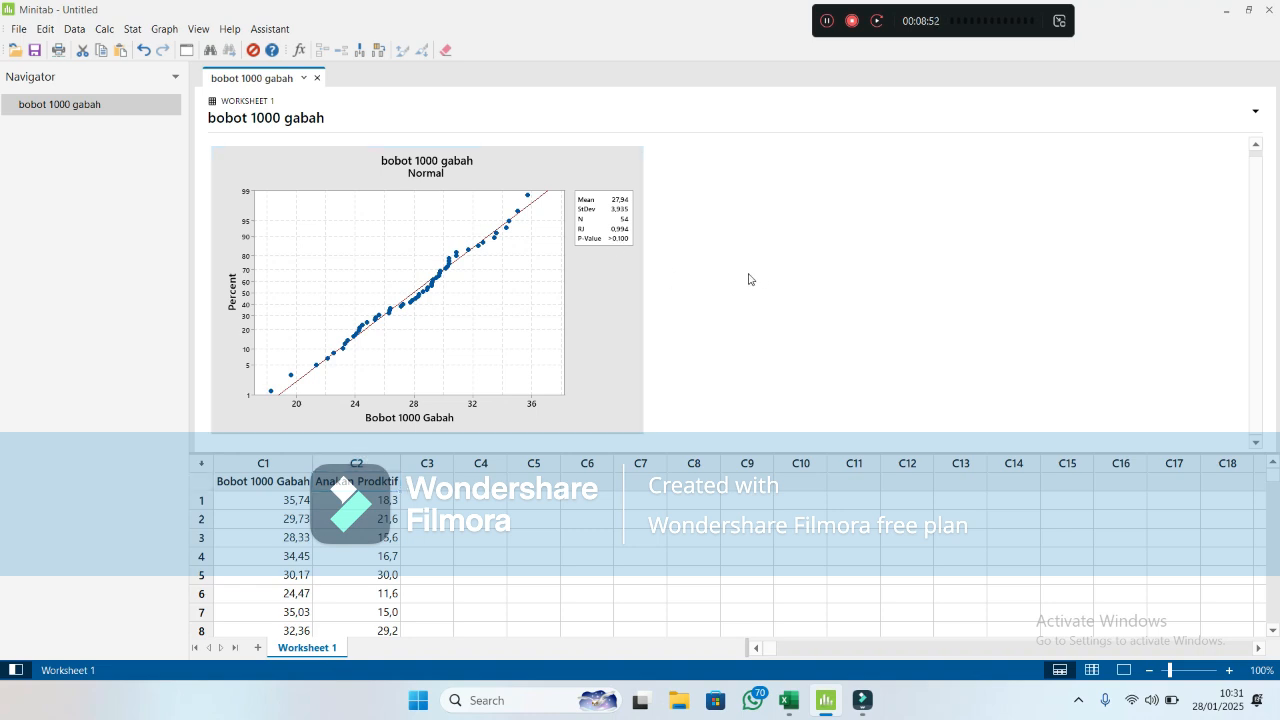
- Open the Normality Test again and replace its variable with Anakan Prodktif from column C2
scroll(748, 275, "down", 1)
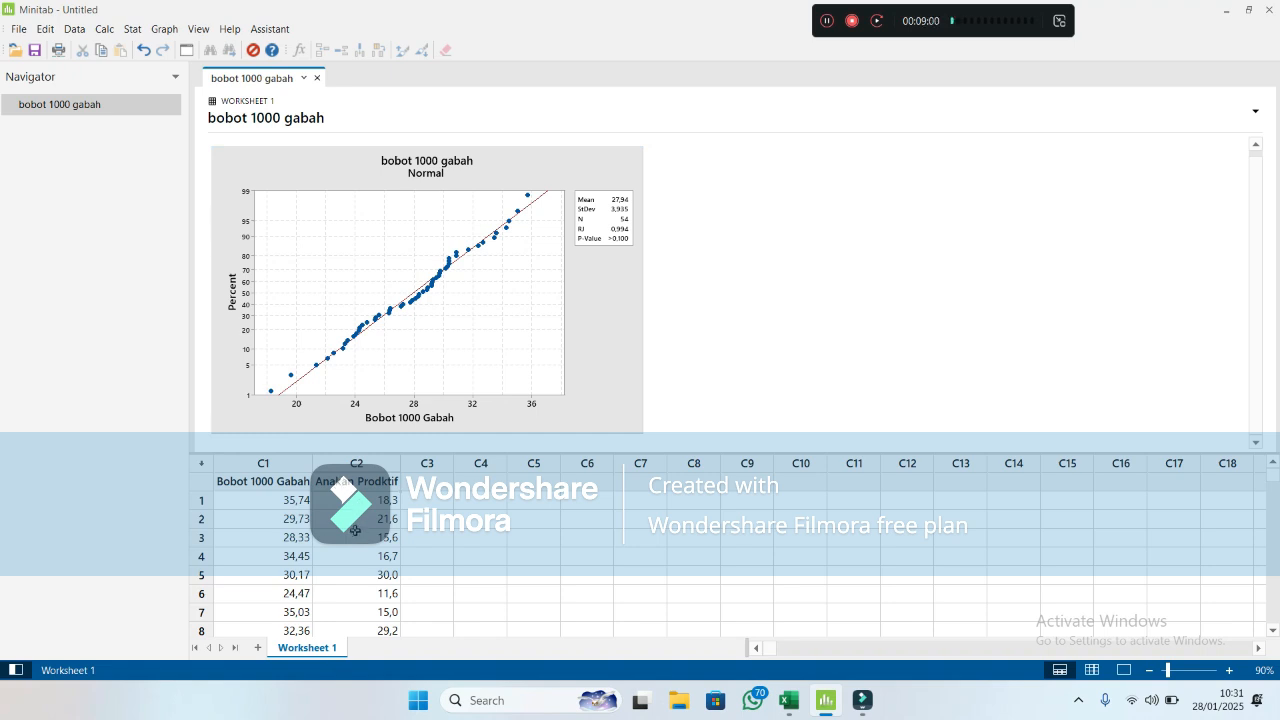
left_click(343, 484)
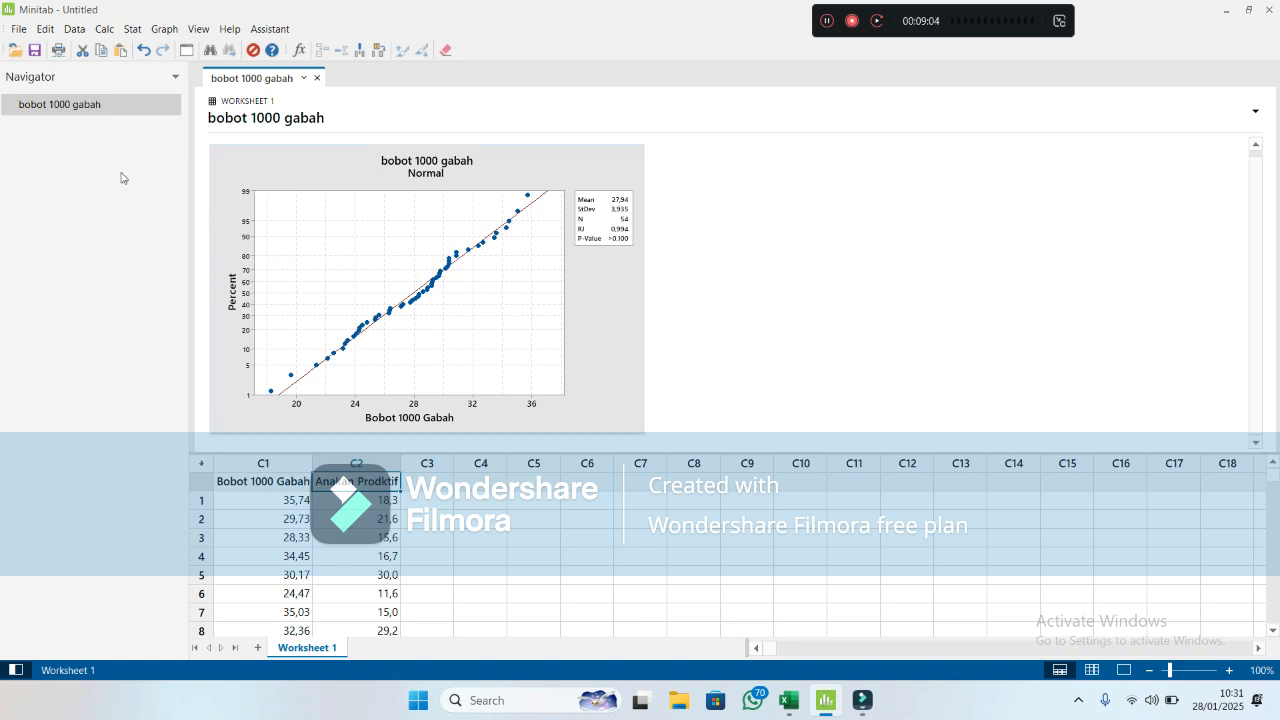
left_click(137, 29)
mouse_move(153, 53)
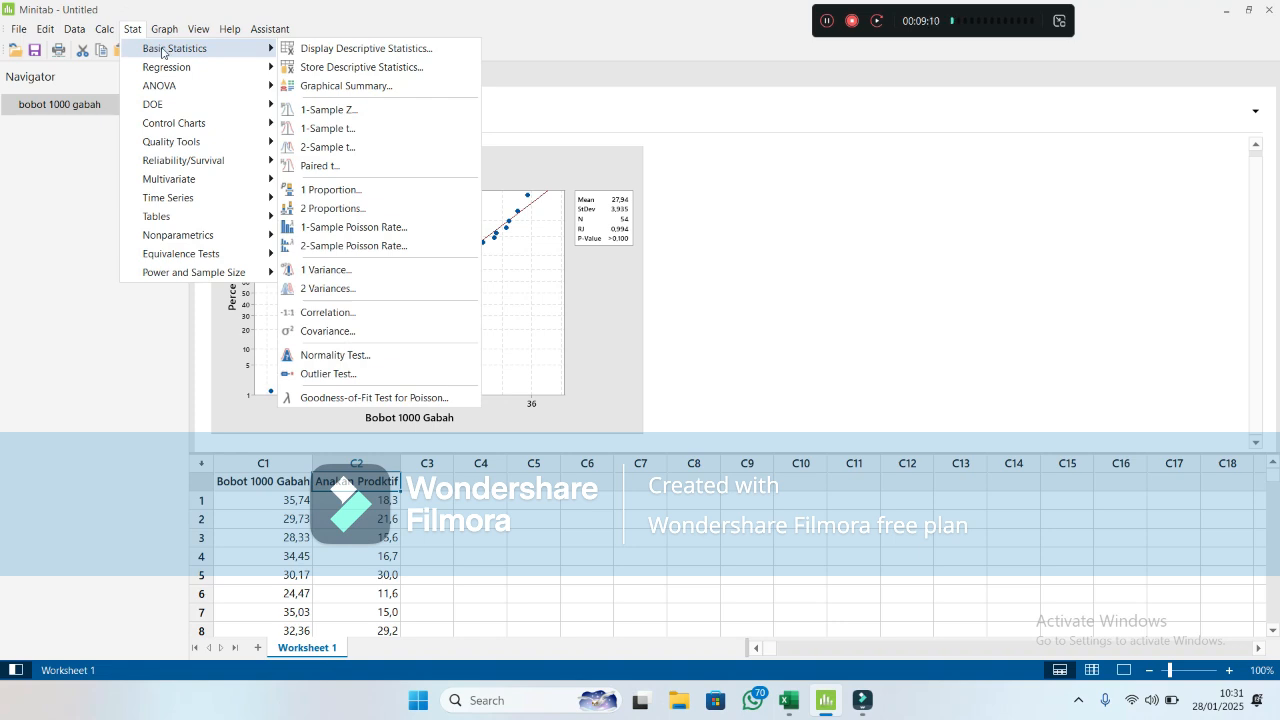
left_click(335, 356)
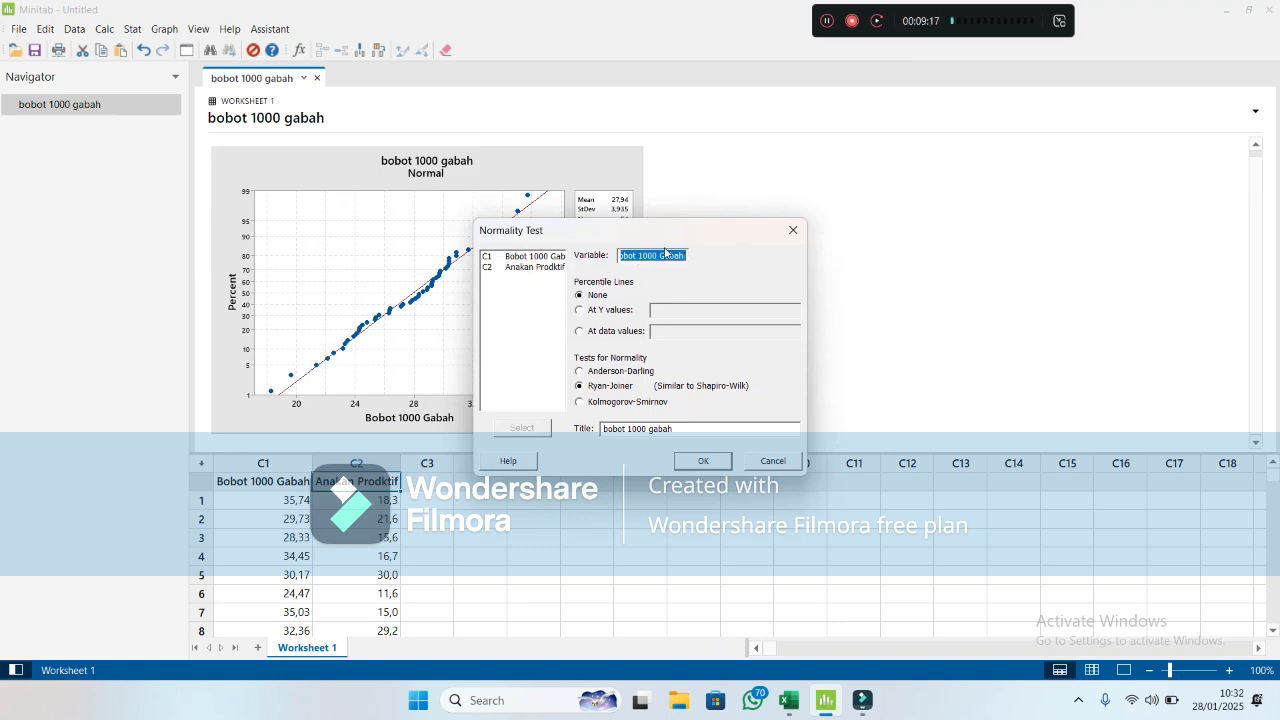
key("BackSpace")
left_click(524, 268)
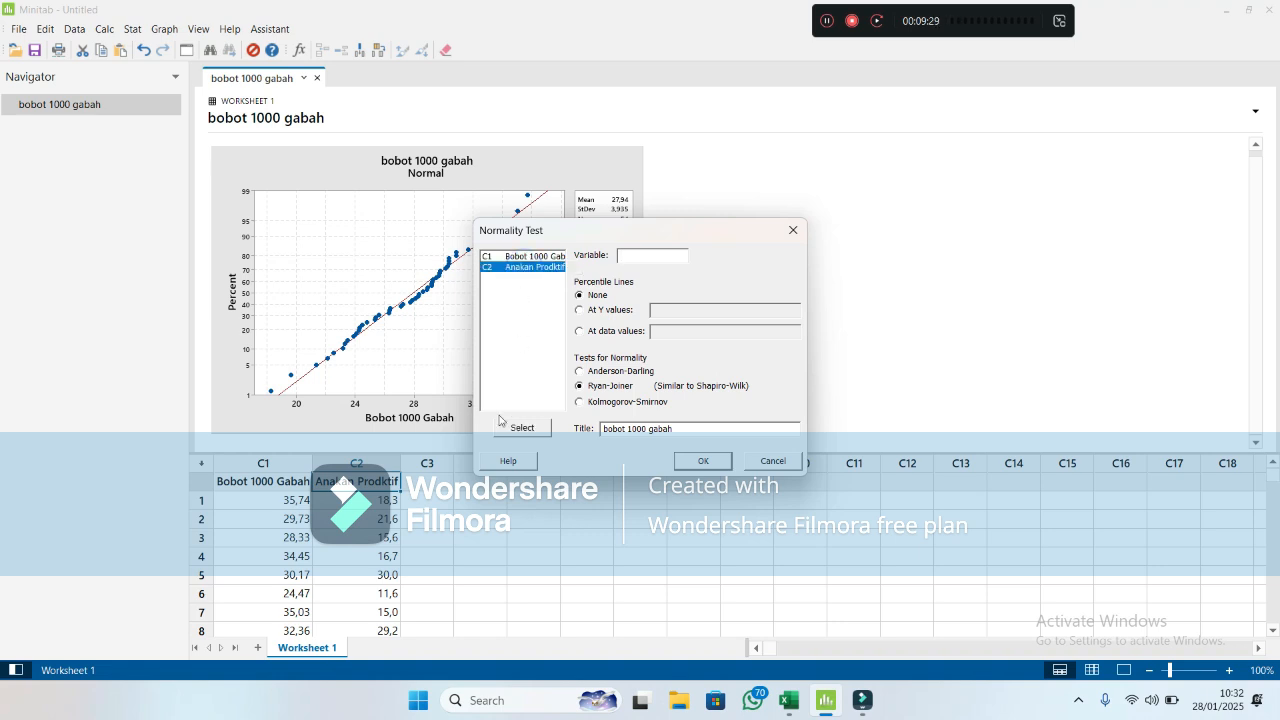
left_click(512, 433)
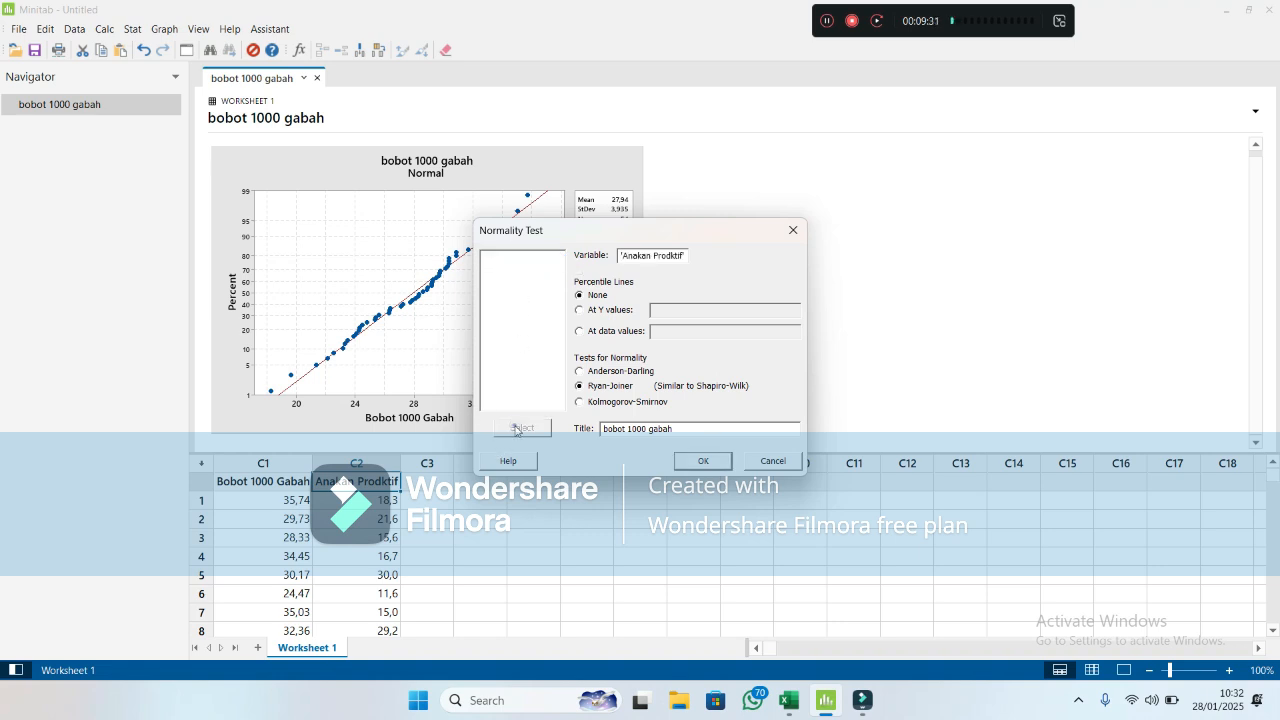
- Keep the Ryan-Joiner test, retitle it "anakan produktif", and run the normality test on Anakan Prodktif
left_click(584, 403)
left_click(580, 386)
left_click_drag(684, 428, 570, 428)
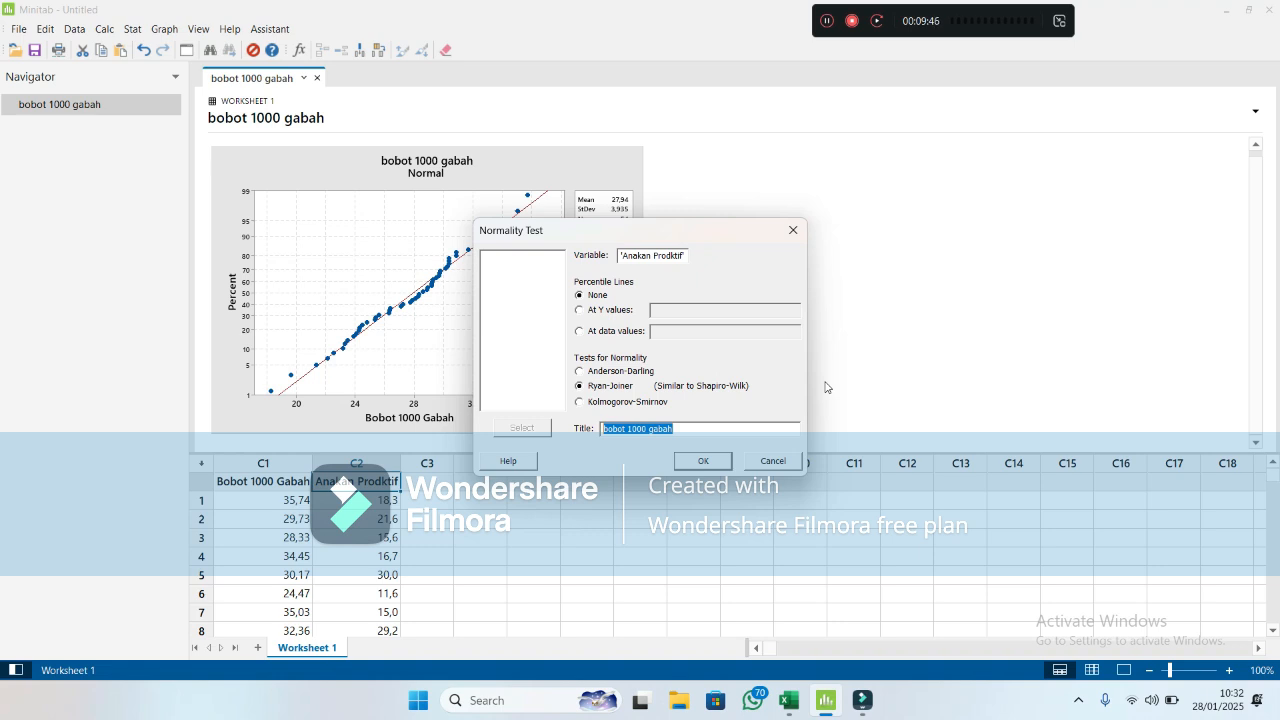
type("anakan produkt")
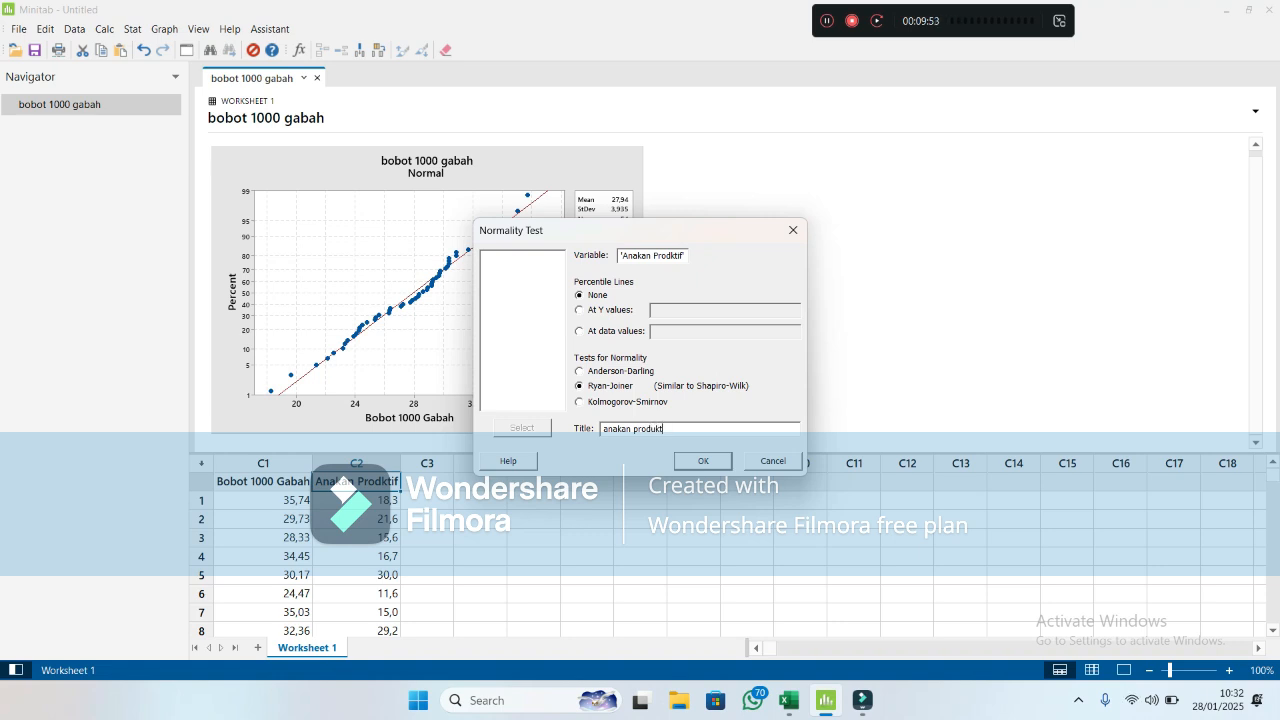
type("if")
left_click(705, 462)
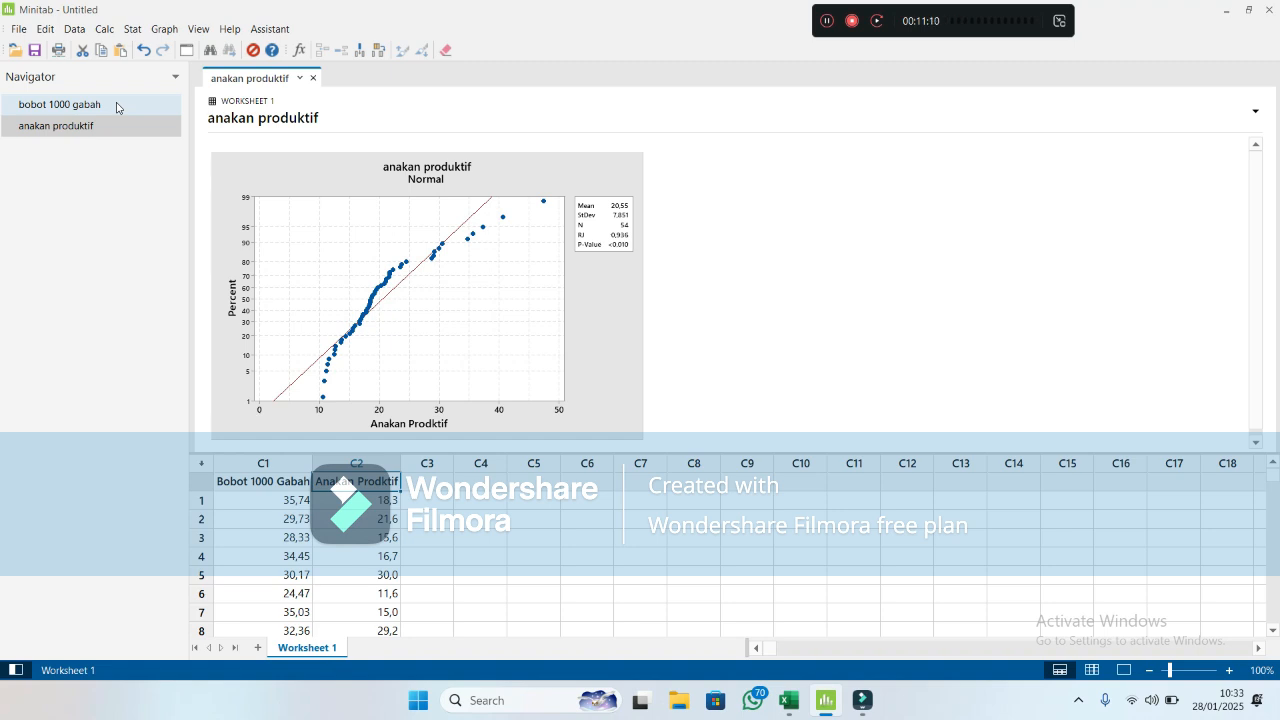
left_click(93, 236)
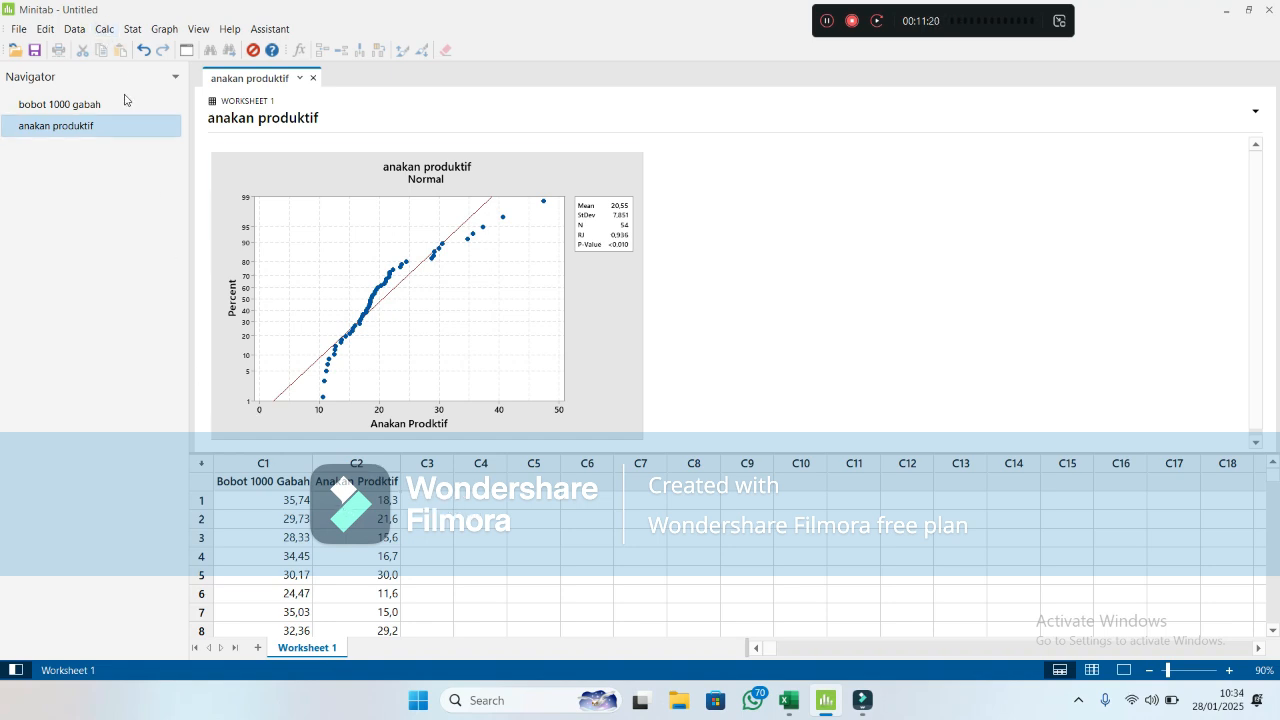
left_click(141, 368)
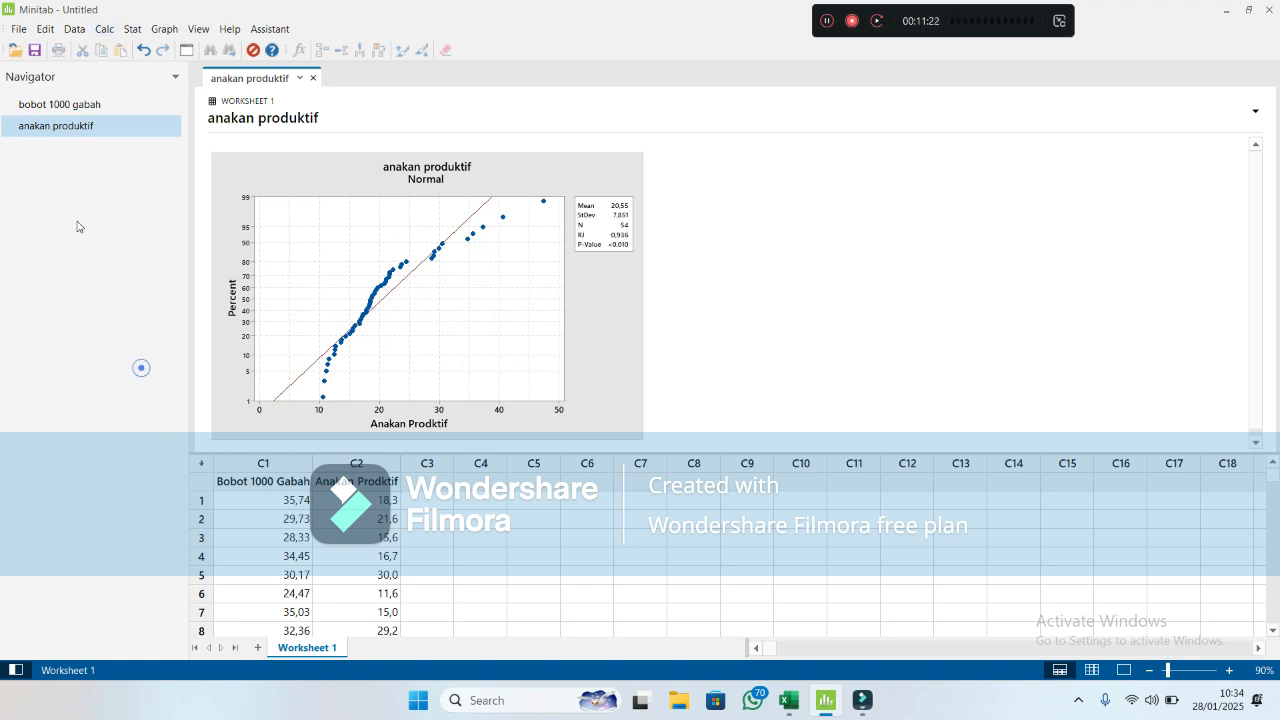
left_click(105, 31)
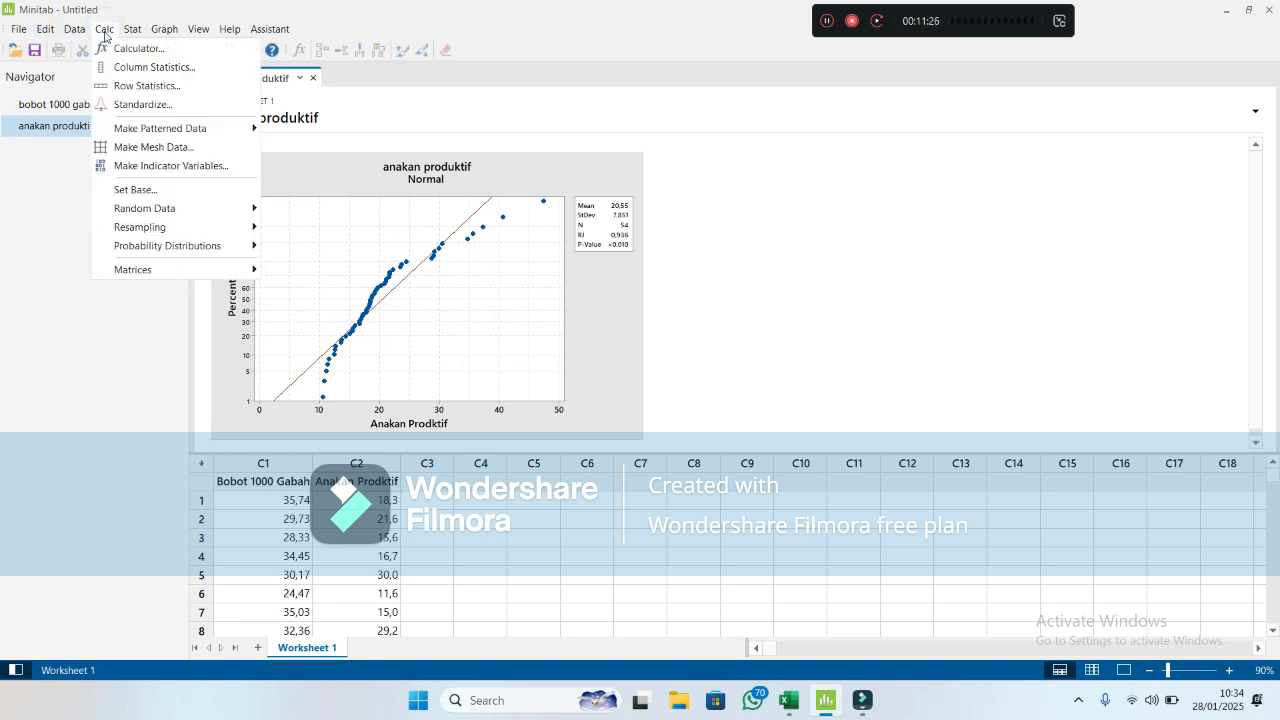
left_click(90, 418)
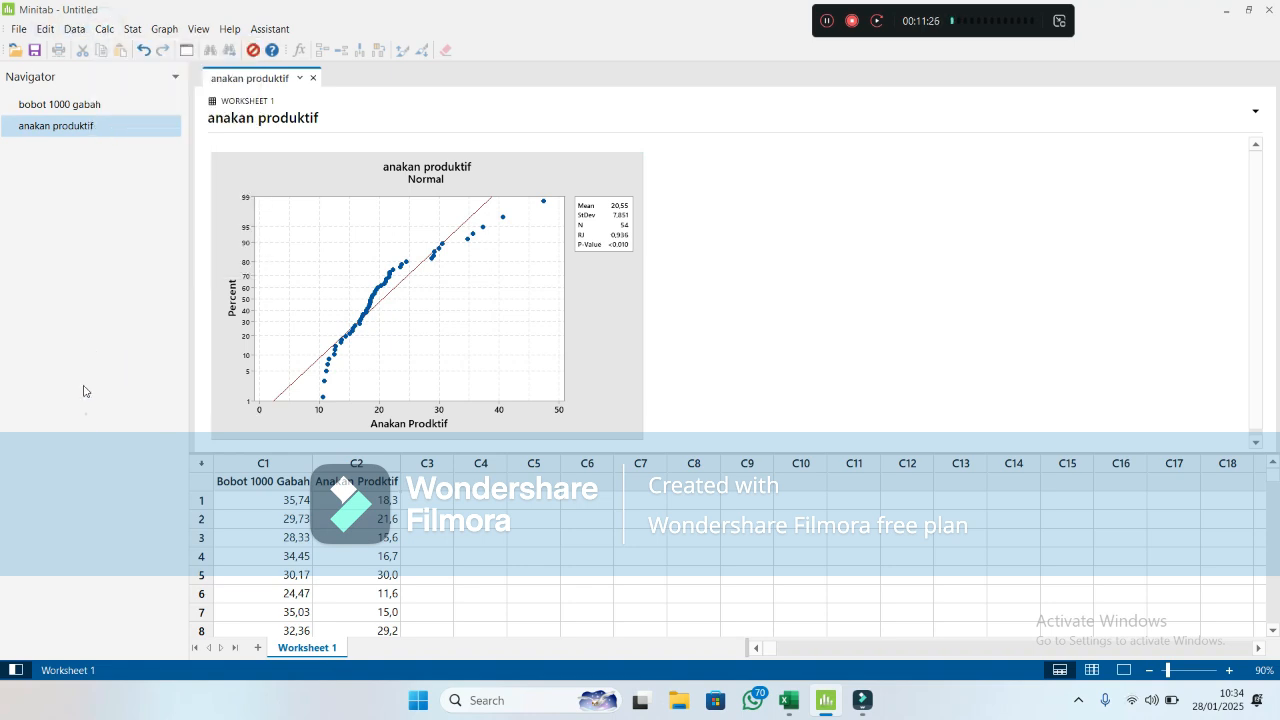
- Open the Calculator and set Anakan Prodktif from column C2 as the variable that stores the result
left_click(109, 30)
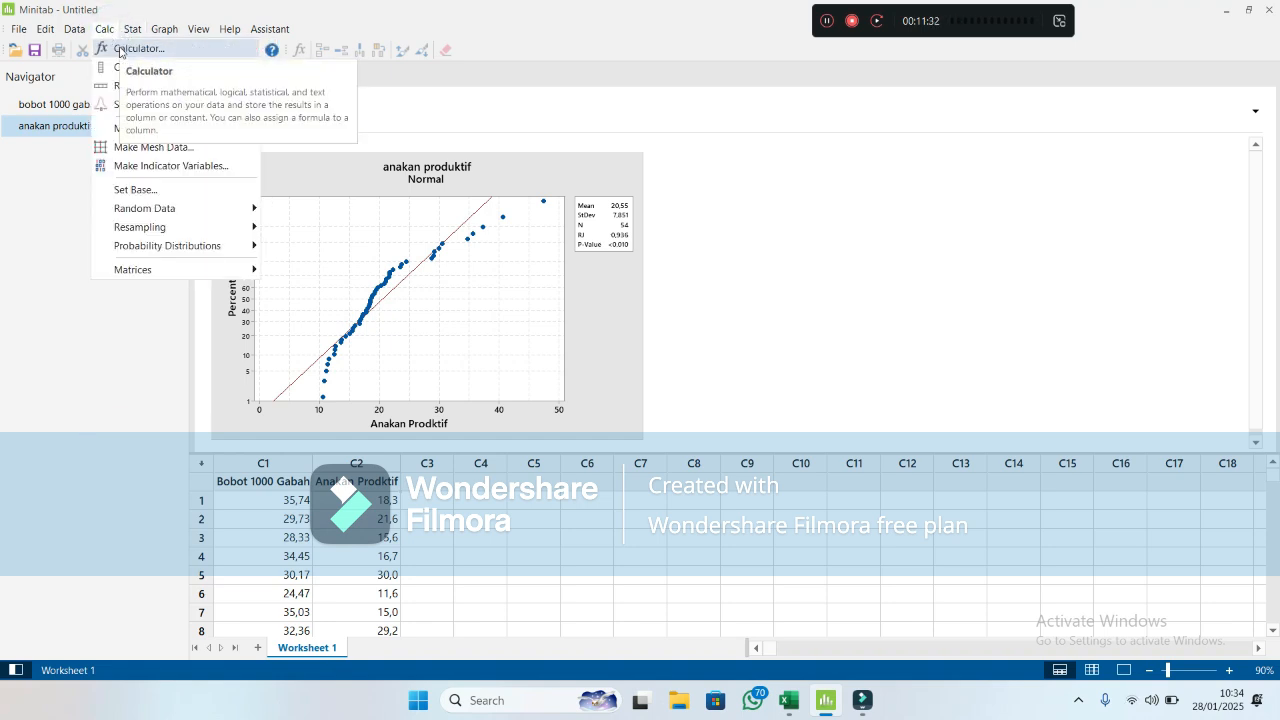
left_click(138, 48)
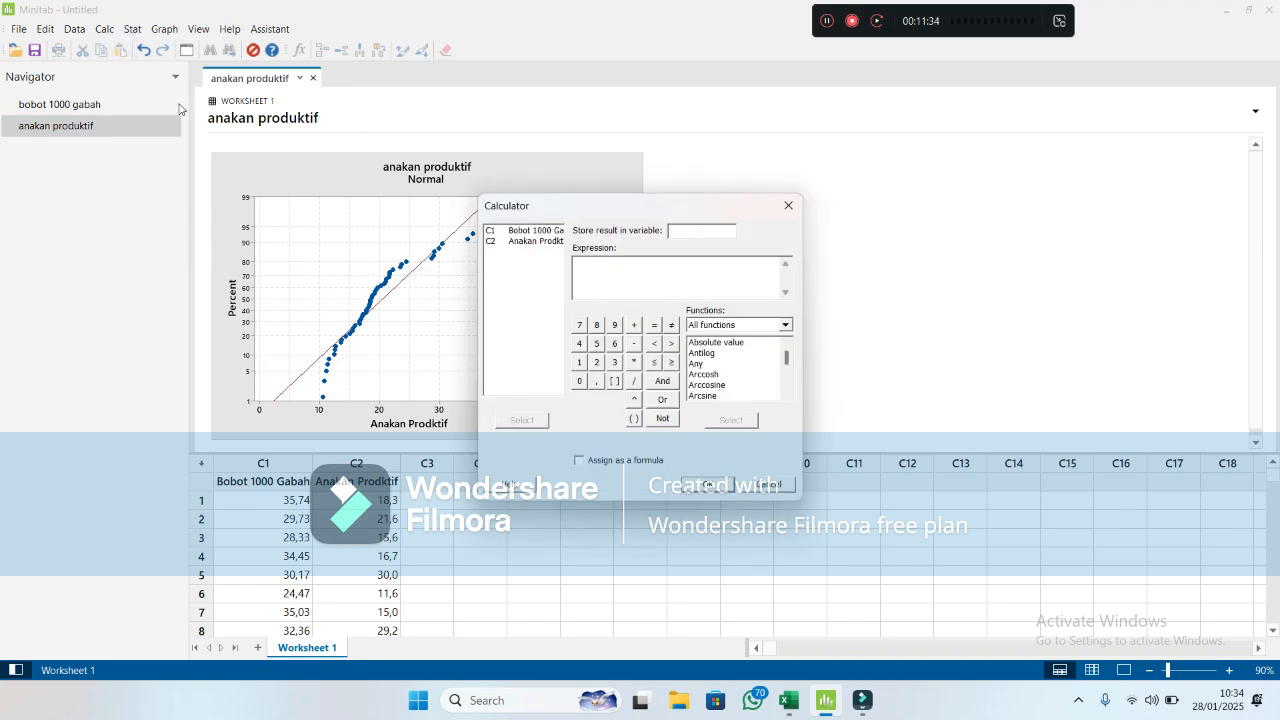
left_click_drag(616, 215, 761, 129)
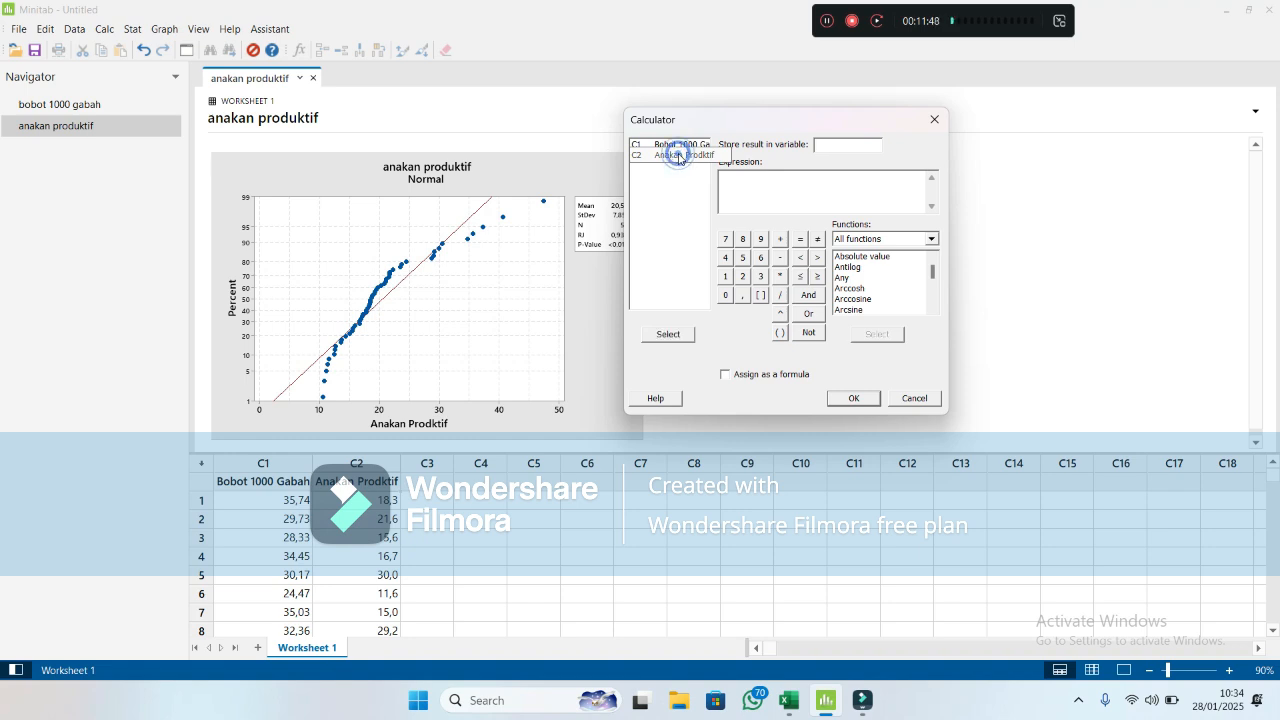
left_click(679, 156)
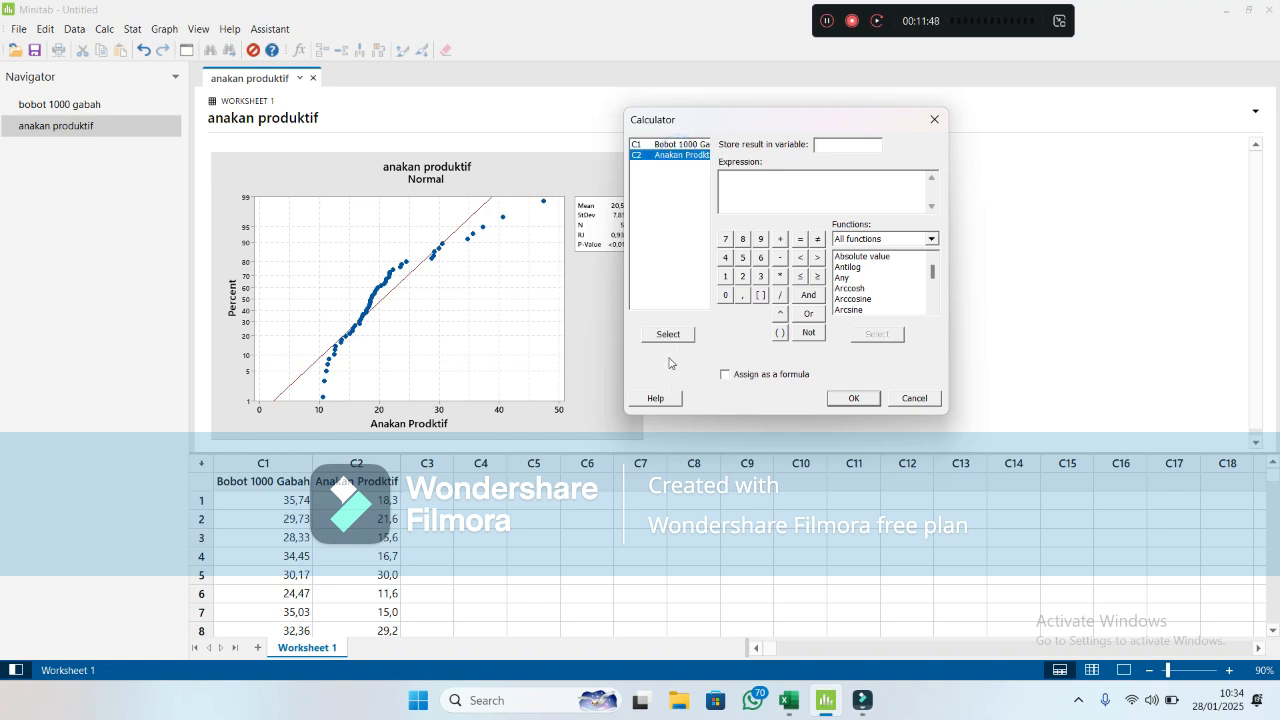
left_click(844, 146)
left_click(836, 142)
left_click(686, 332)
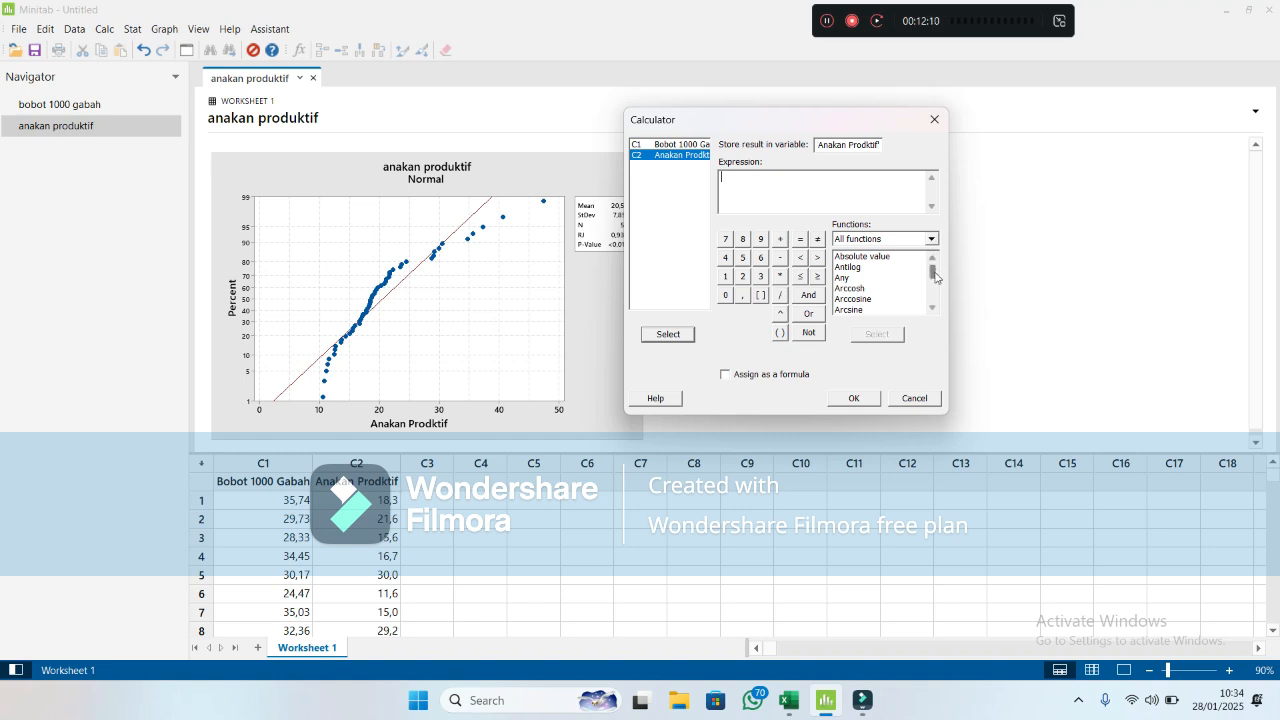
- Add the Natural log (log base e) function to the Calculator expression
scroll(885, 287, "down", 8)
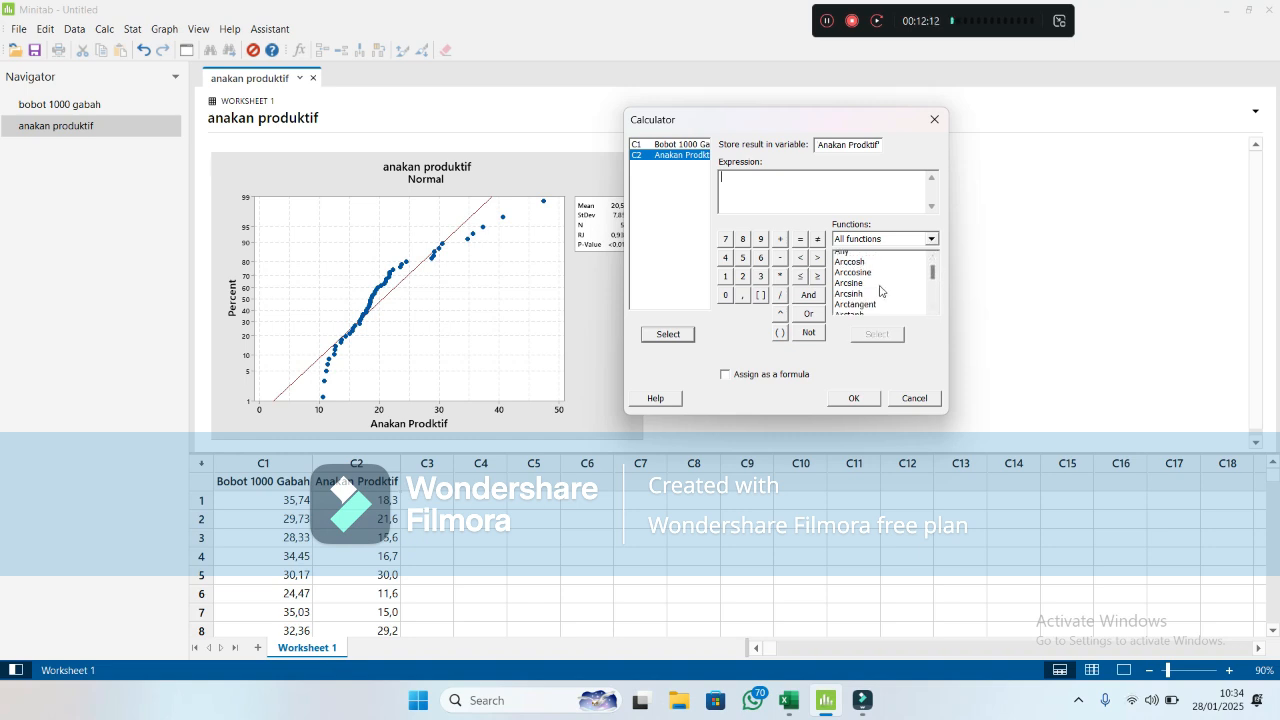
scroll(877, 288, "down", 2)
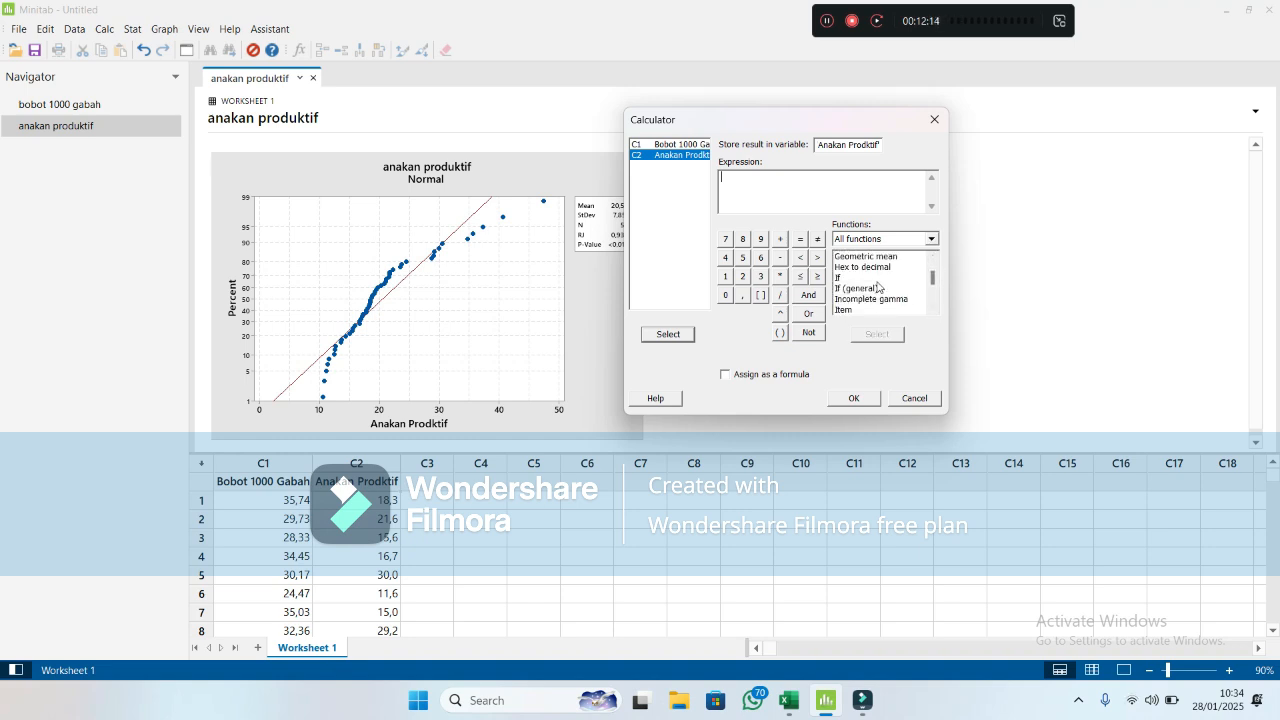
scroll(876, 288, "down", 4)
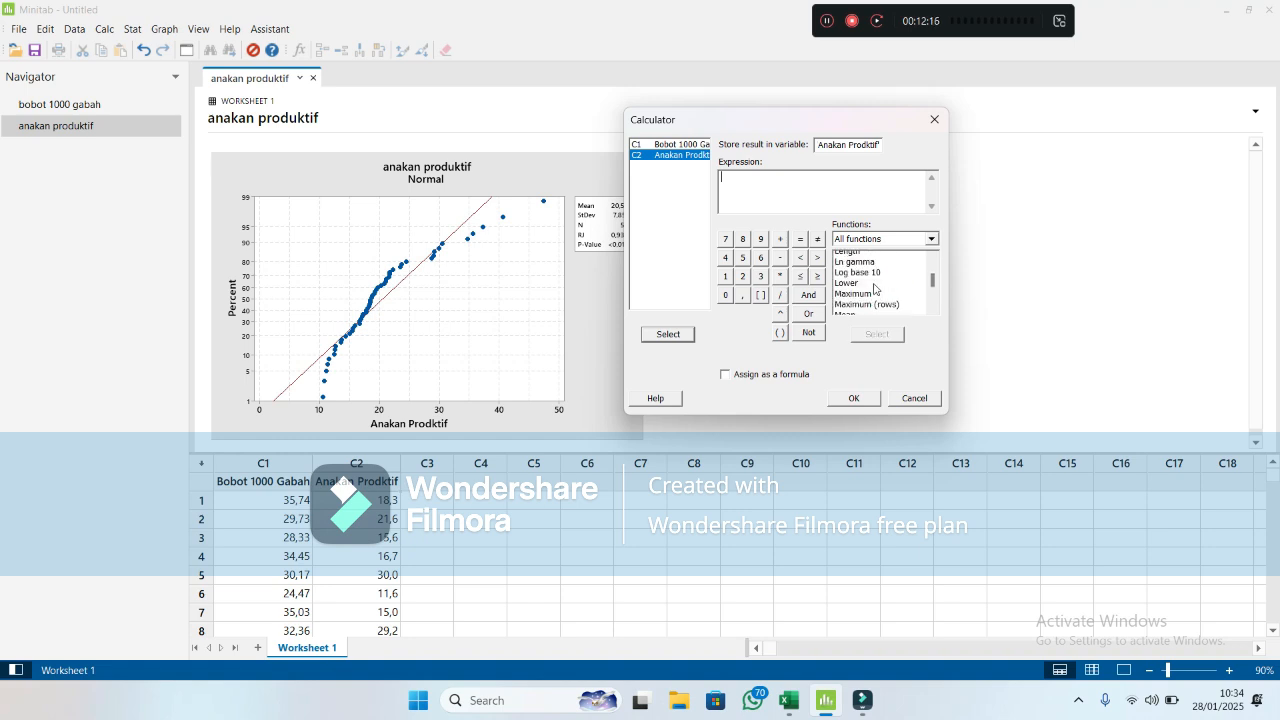
scroll(874, 289, "up", 3)
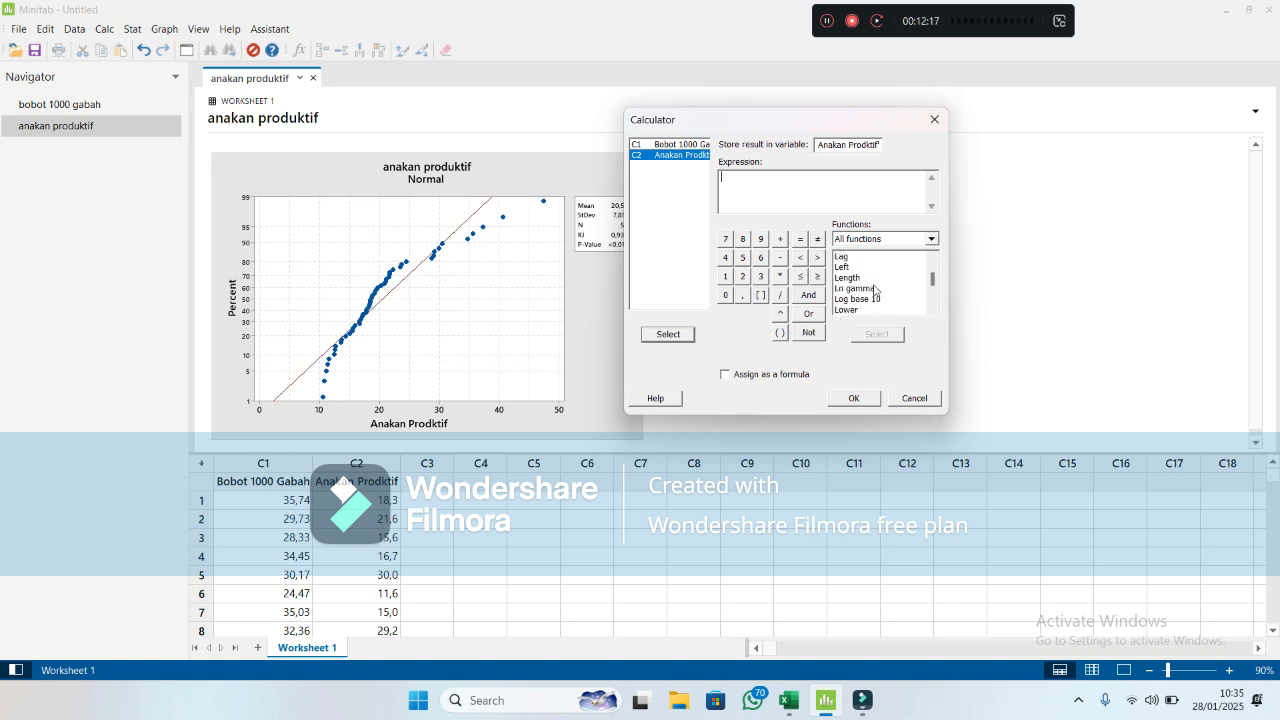
scroll(874, 290, "down", 4)
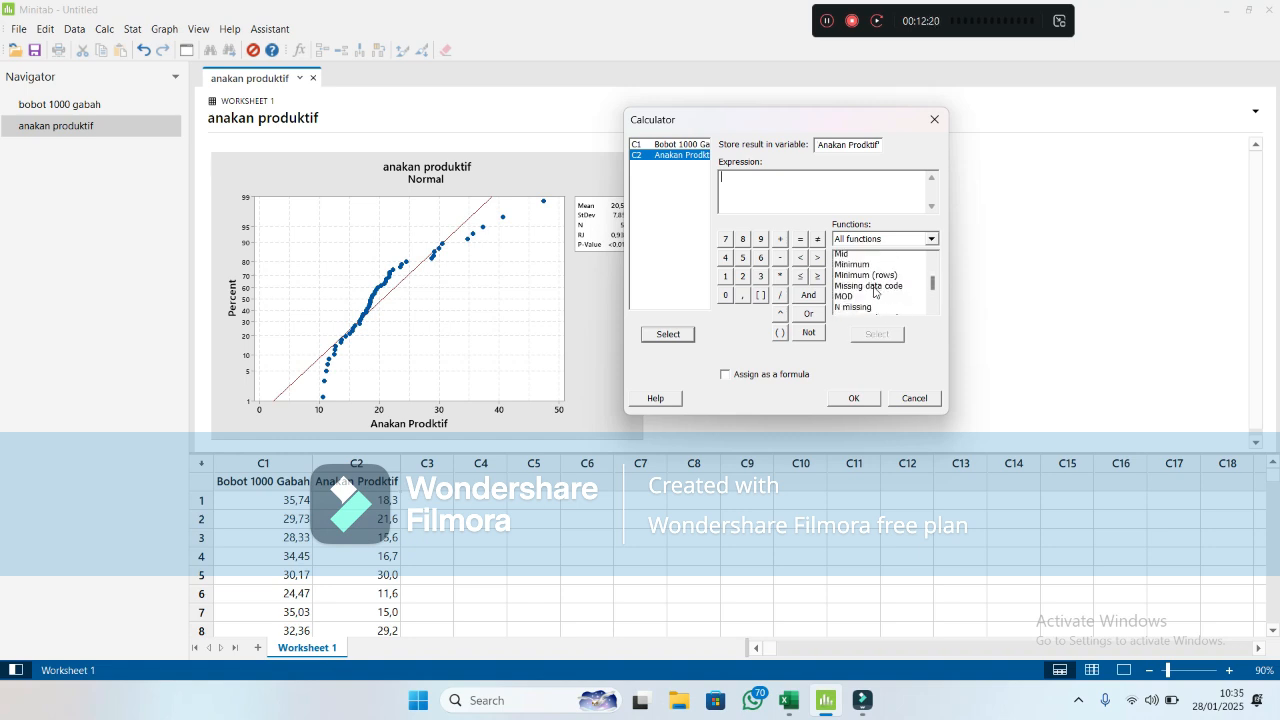
scroll(876, 291, "down", 2)
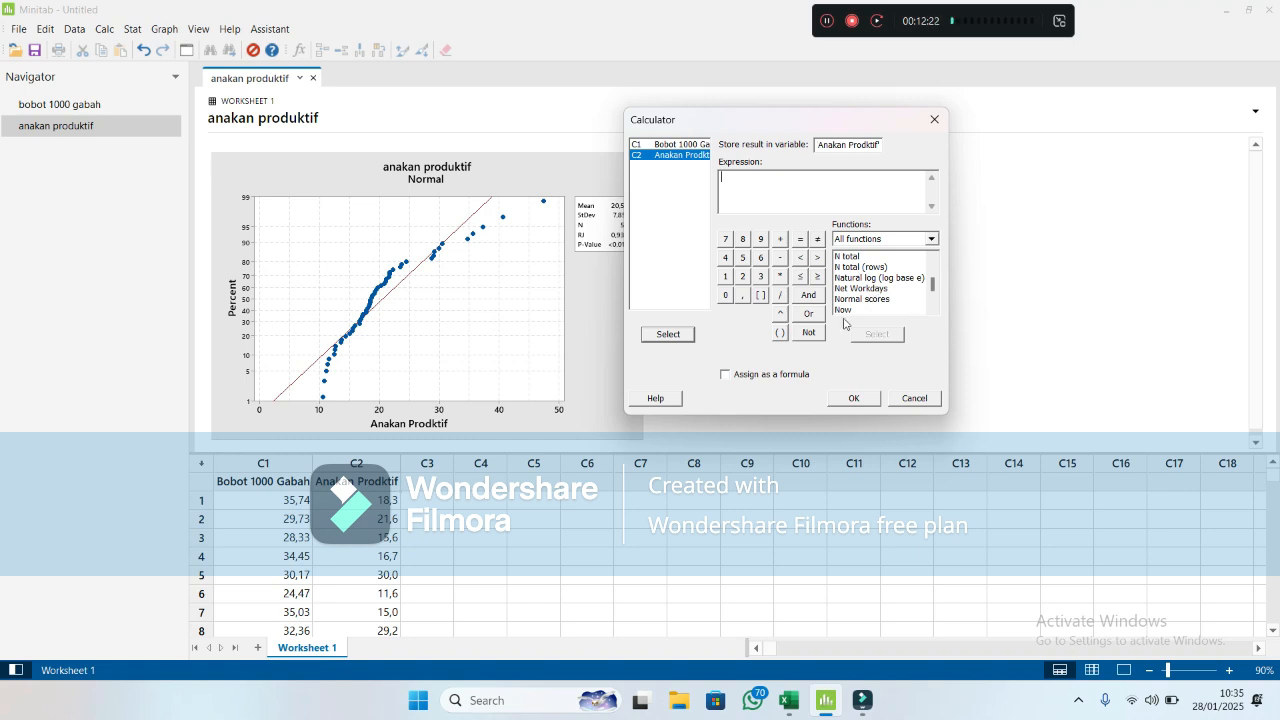
left_click(881, 278)
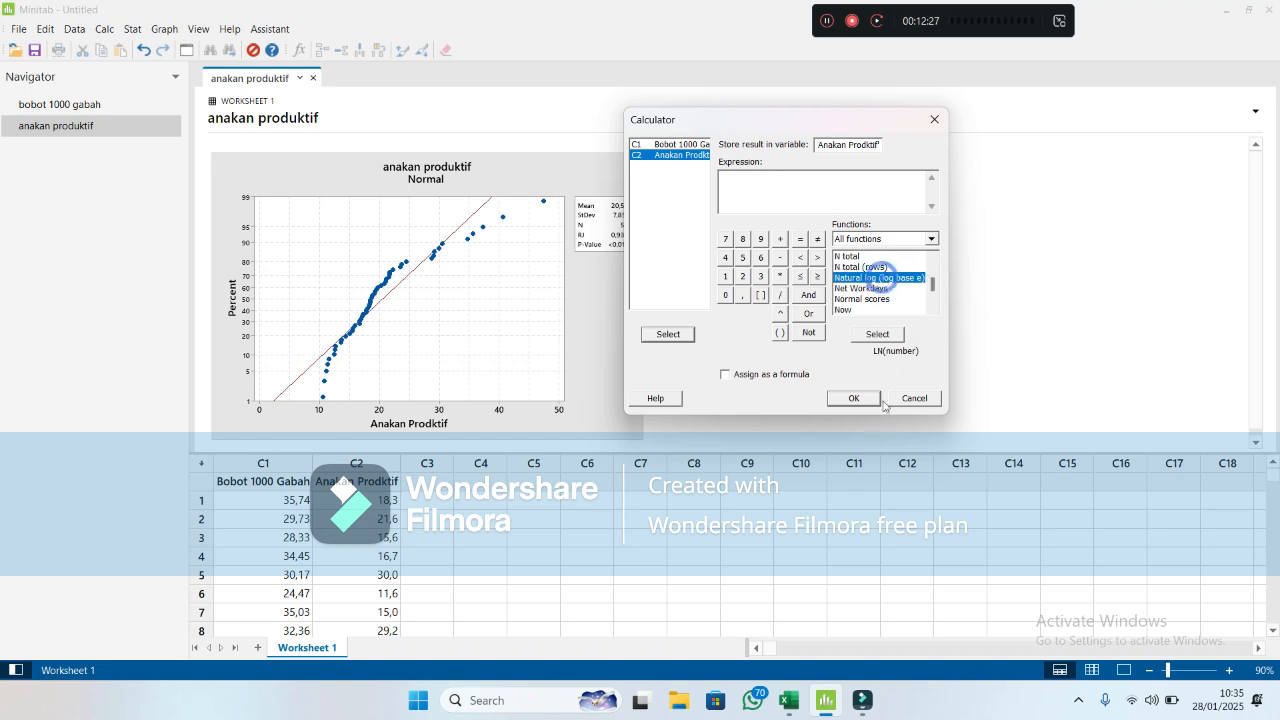
left_click(873, 335)
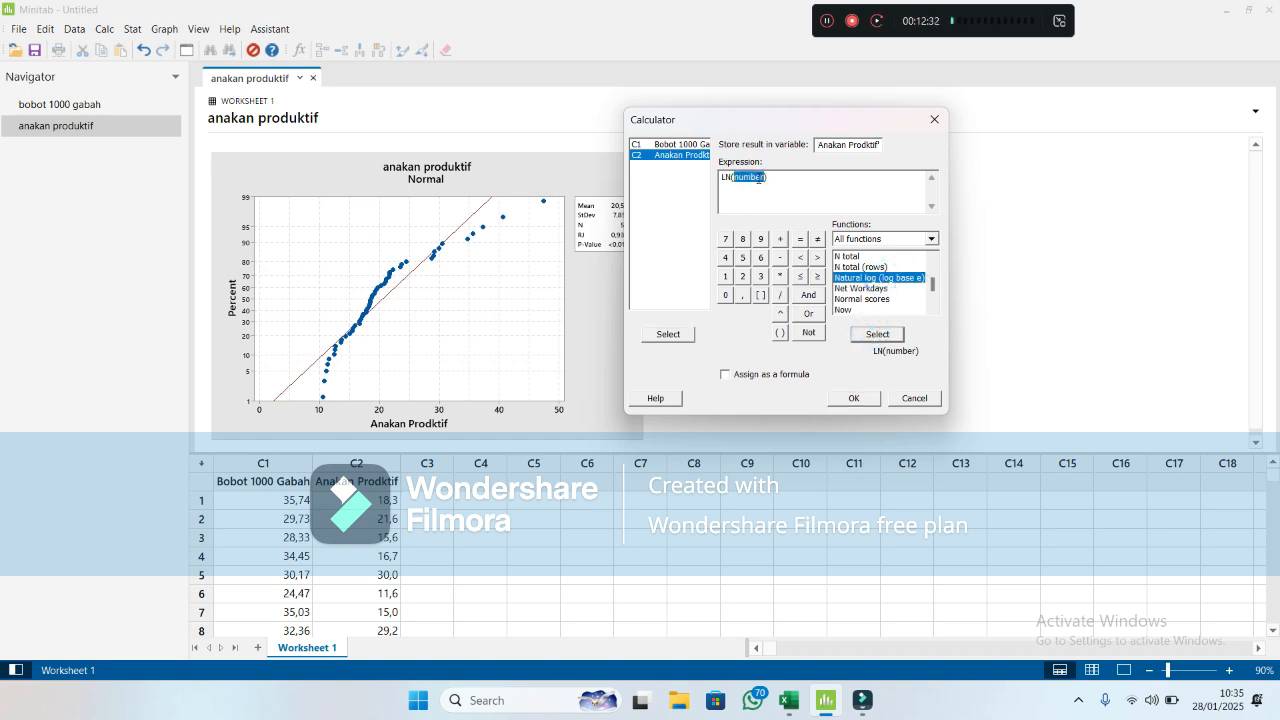
- Use Anakan Prodktif as the argument of the LN expression and apply the calculation to column C2
left_click_drag(656, 157, 659, 160)
left_click(676, 158)
left_click(682, 336)
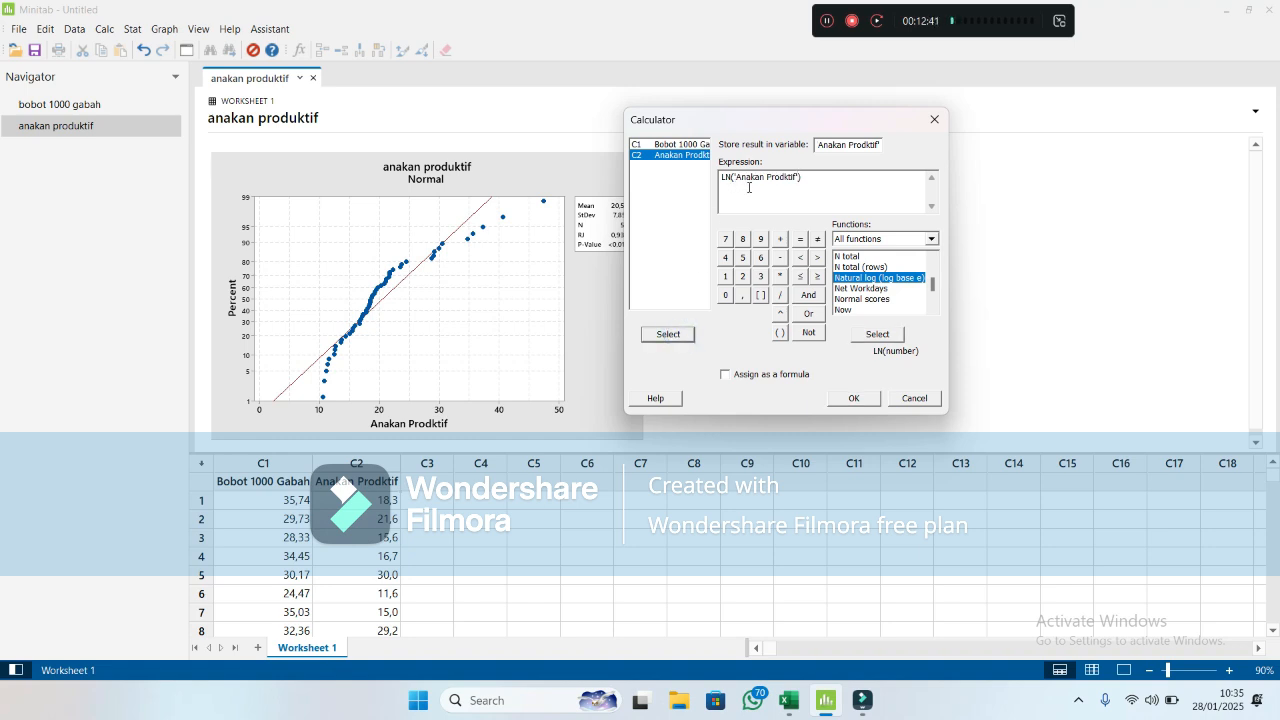
left_click_drag(809, 177, 719, 186)
left_click(823, 178)
left_click(854, 400)
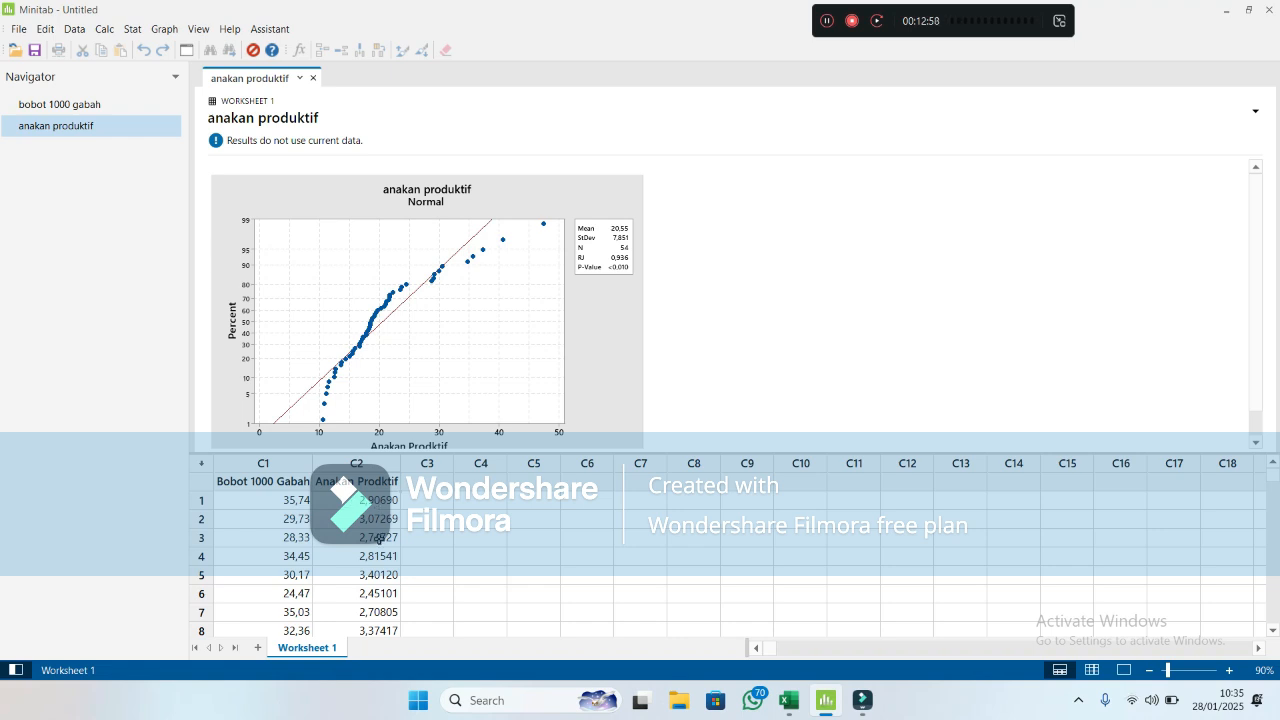
left_click(758, 266)
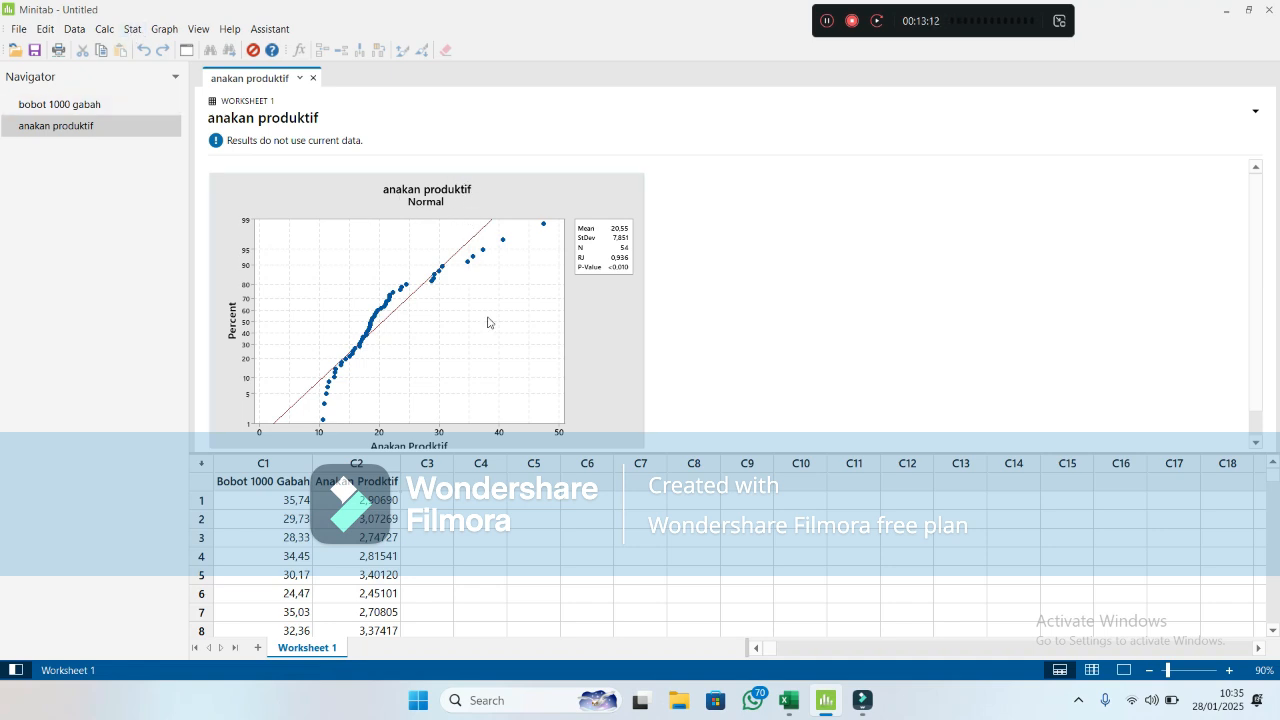
- Run the Ryan-Joiner normality test on the log-transformed Anakan Prodktif column, keeping the title "anakan produktif"
left_click(132, 30)
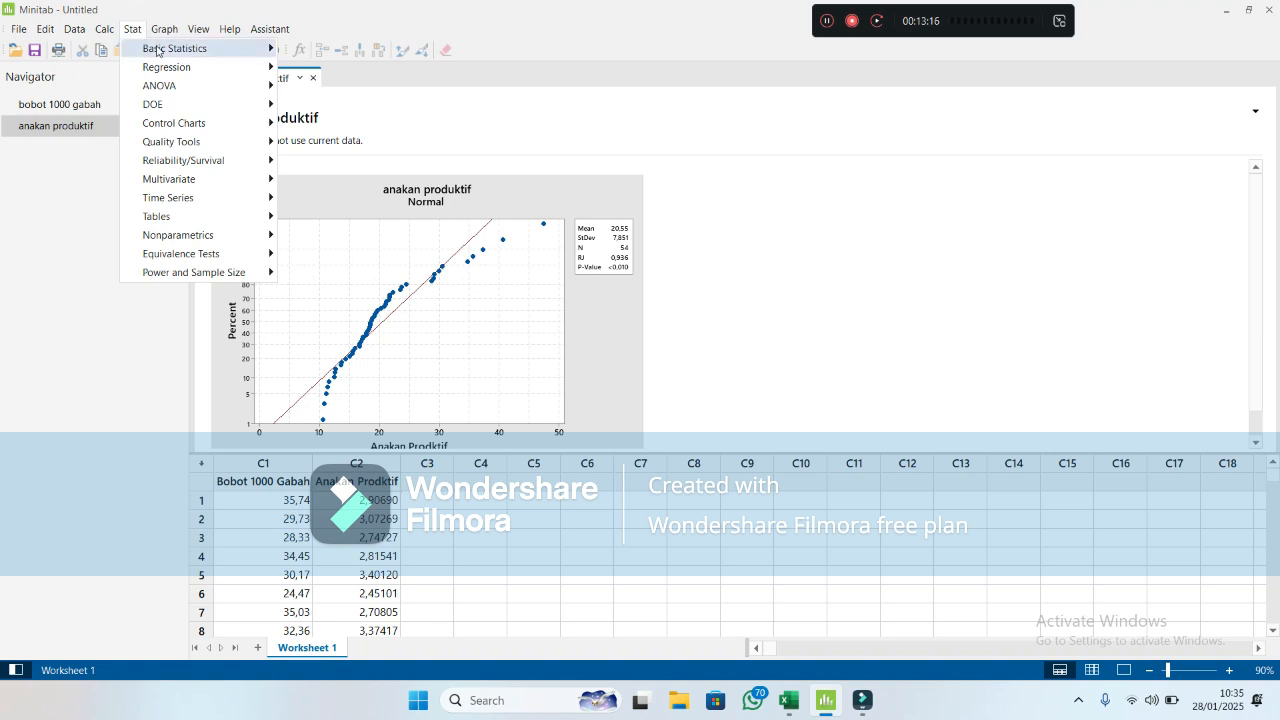
mouse_move(156, 51)
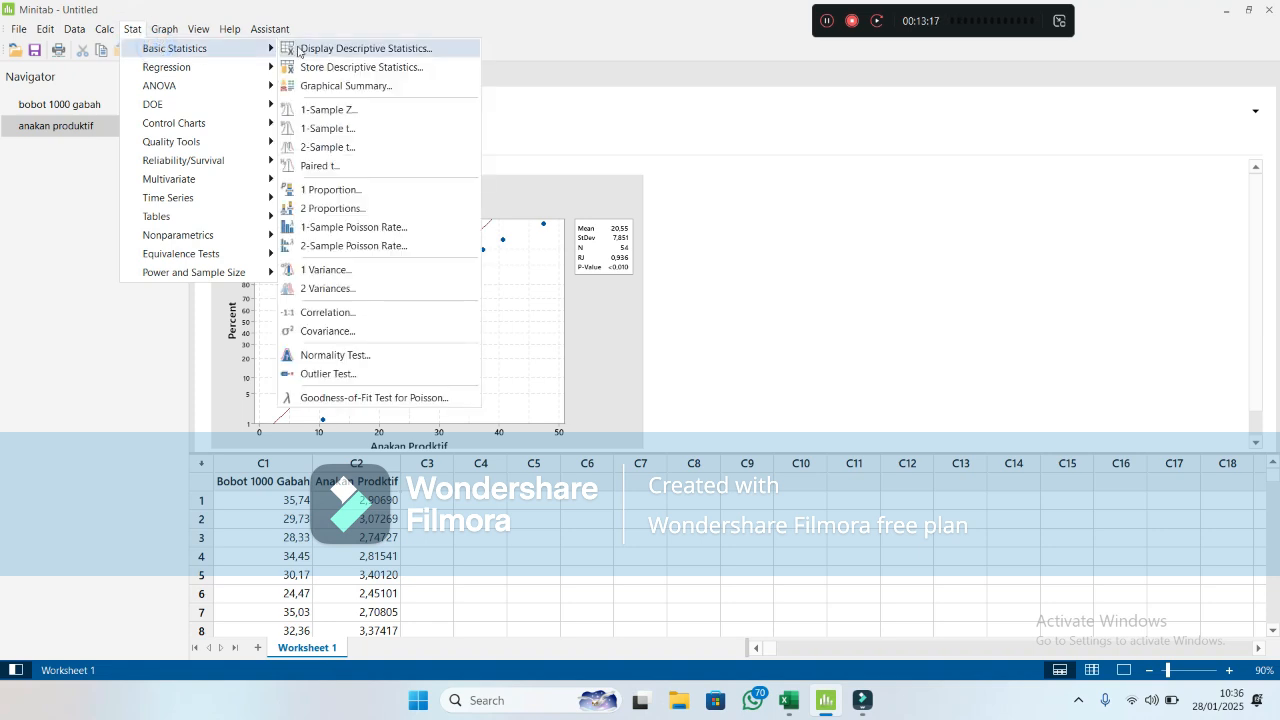
left_click(335, 356)
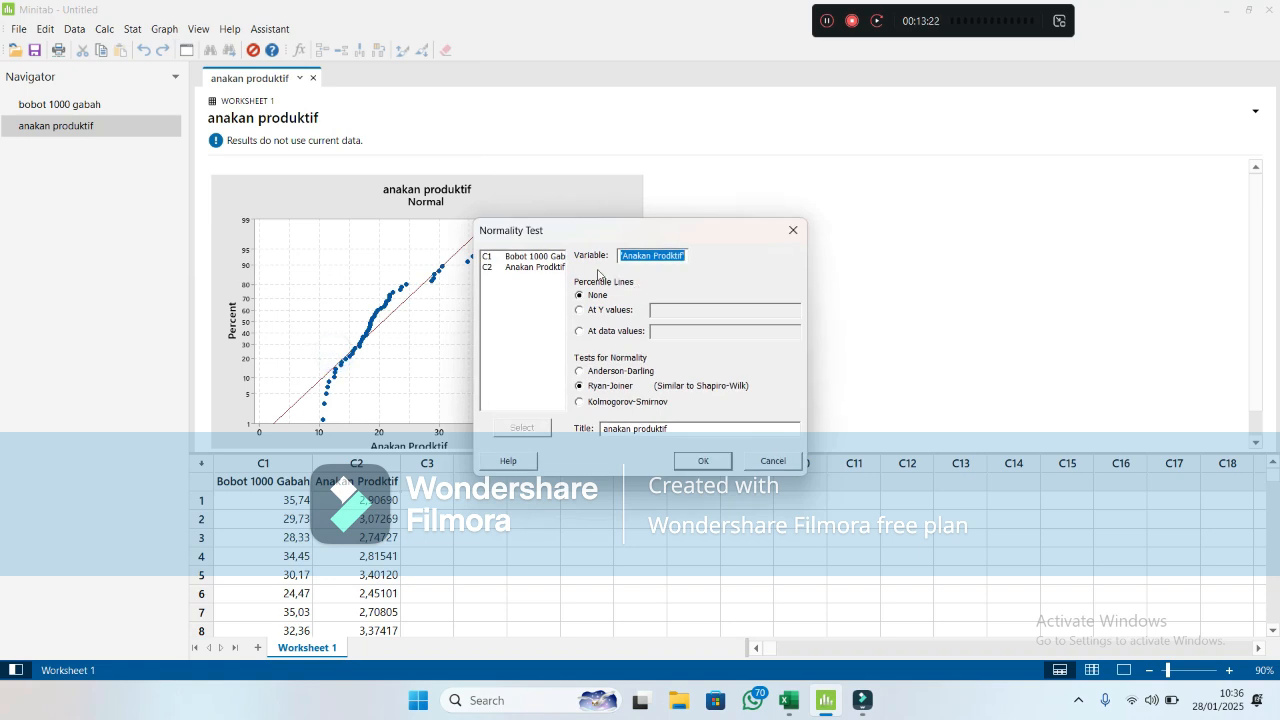
left_click(525, 268)
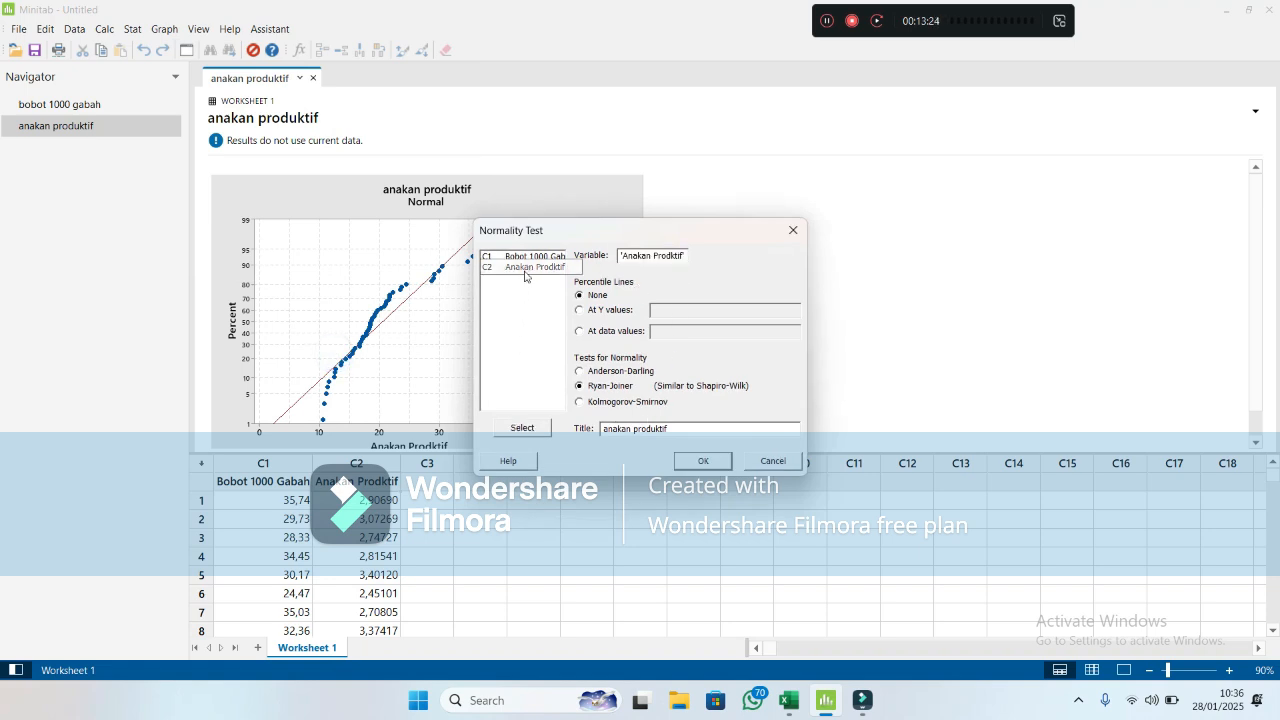
left_click(530, 427)
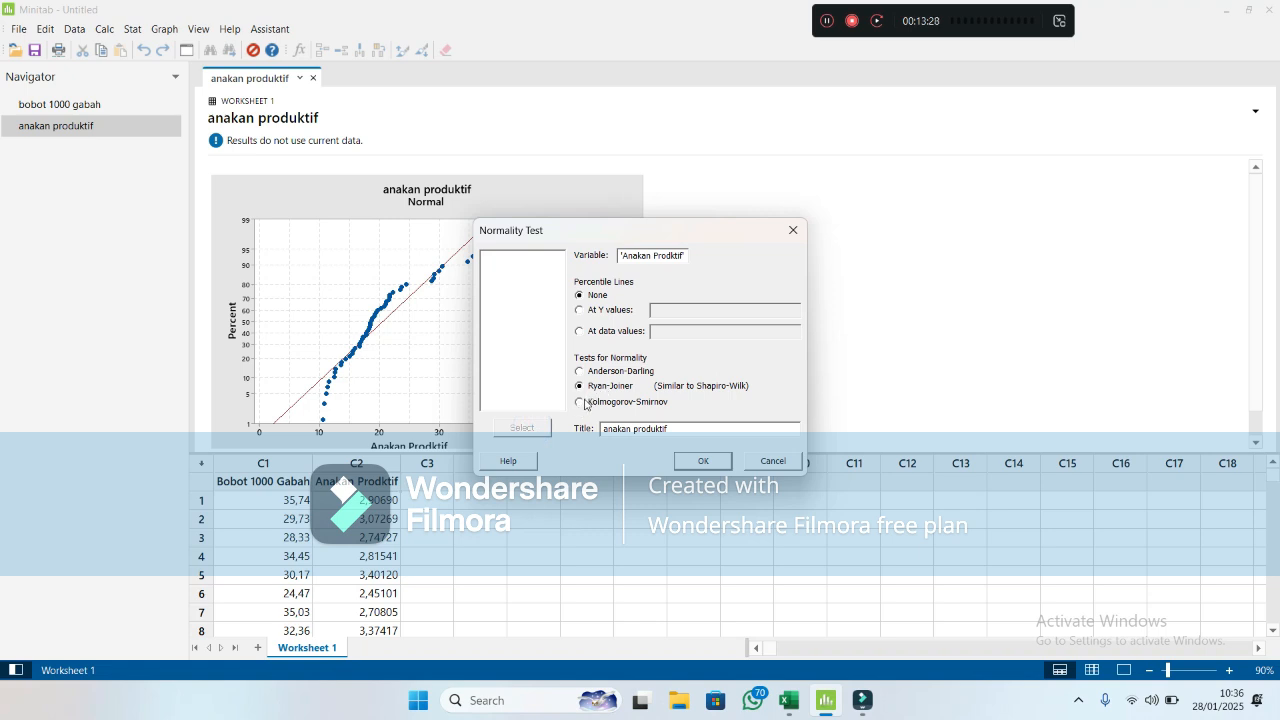
left_click(581, 399)
left_click(580, 386)
left_click(707, 461)
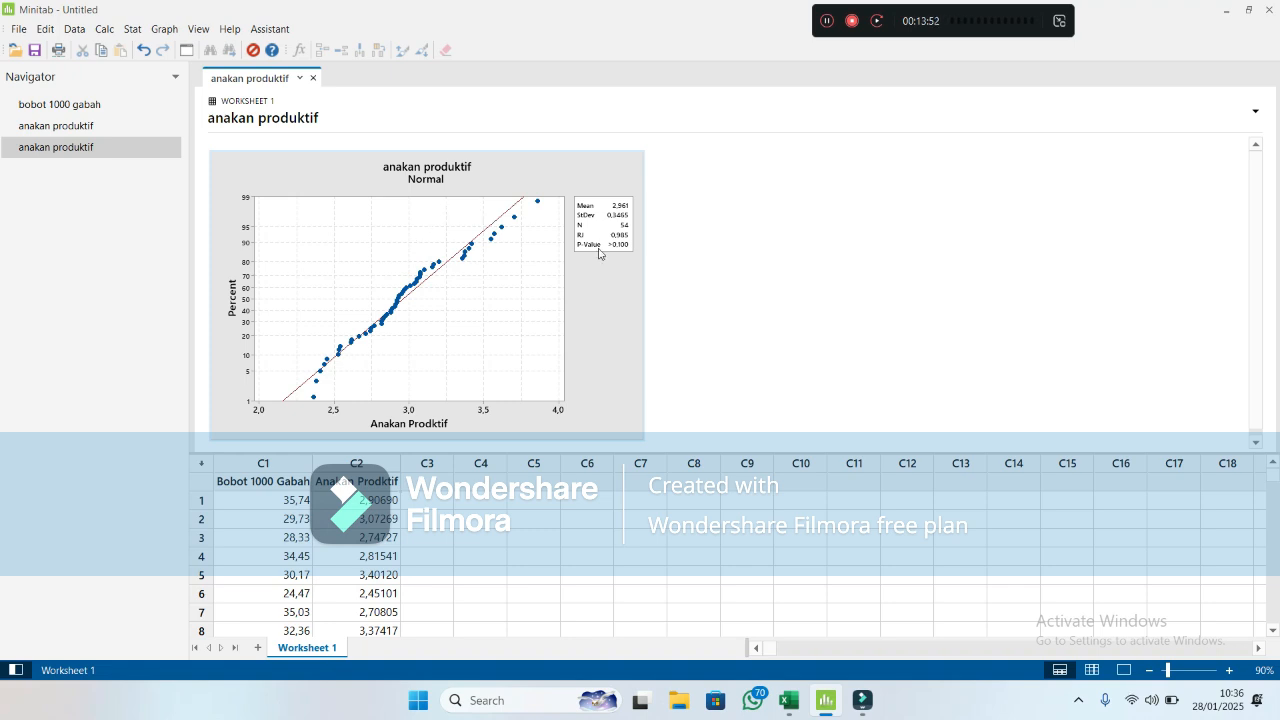
- Compare the anakan produktif normality plots from before and after the log transformation
left_click(69, 131)
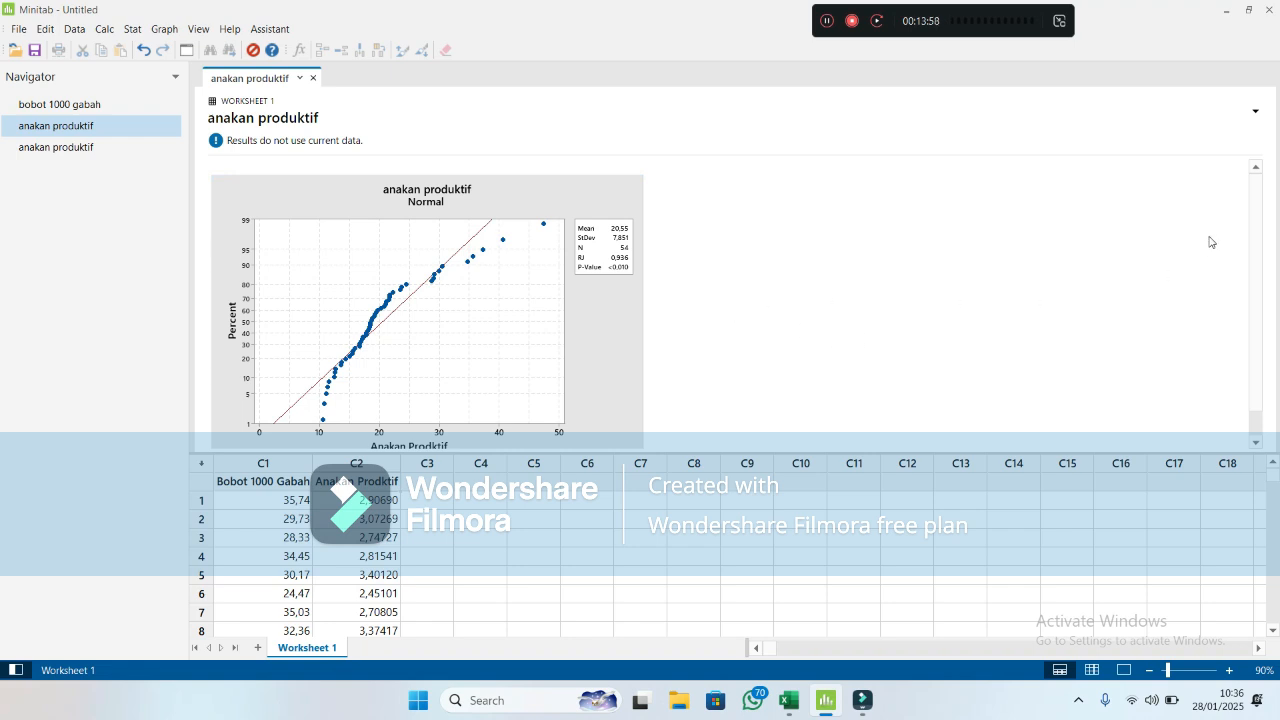
left_click(104, 150)
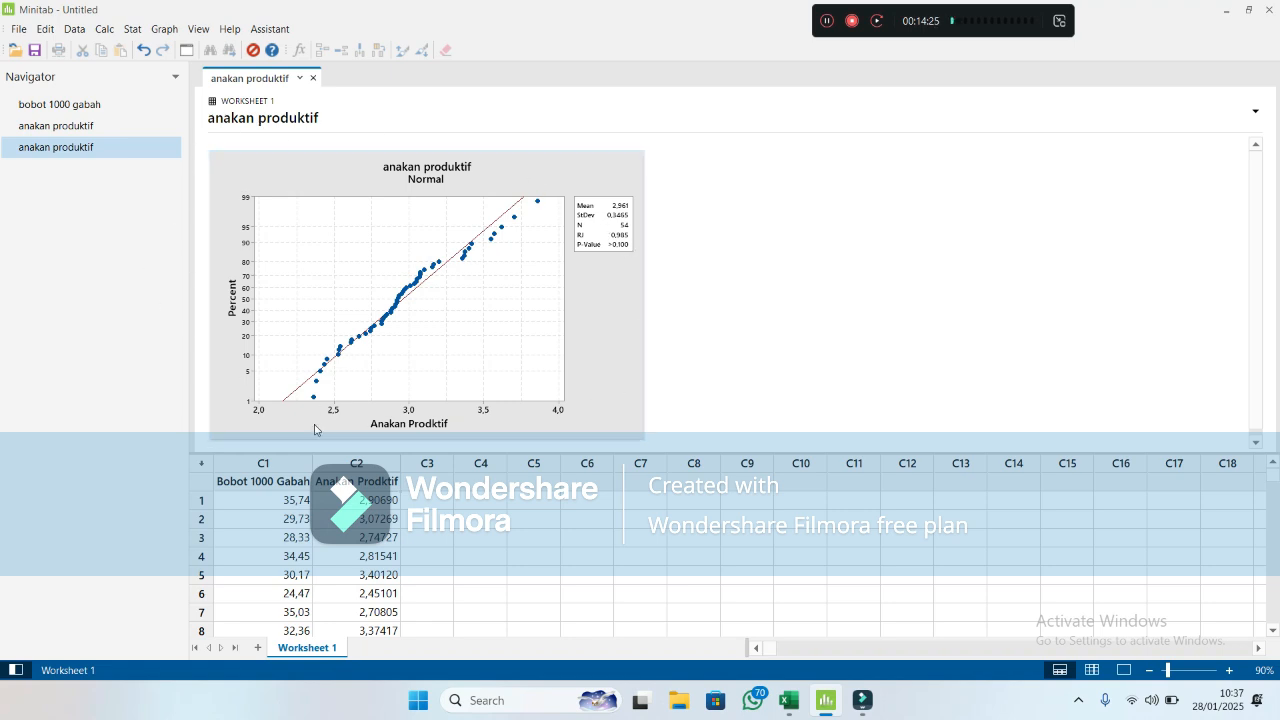
left_click(209, 406)
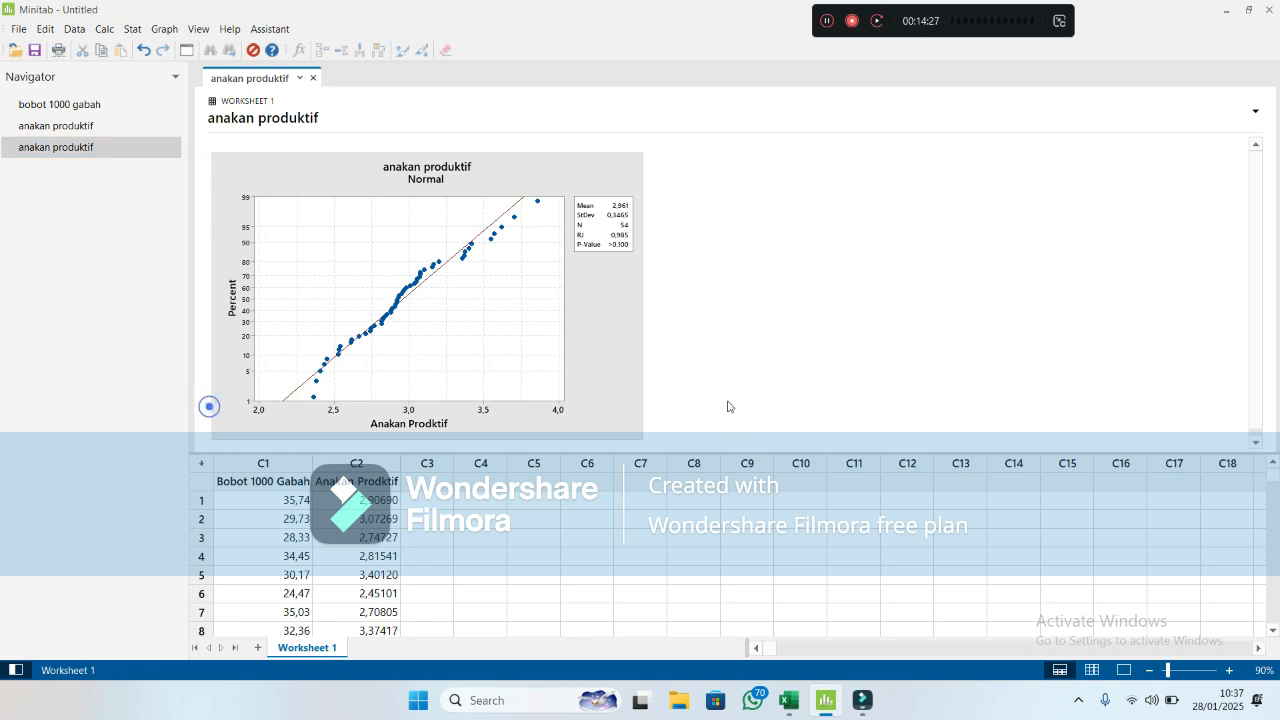
left_click(720, 266)
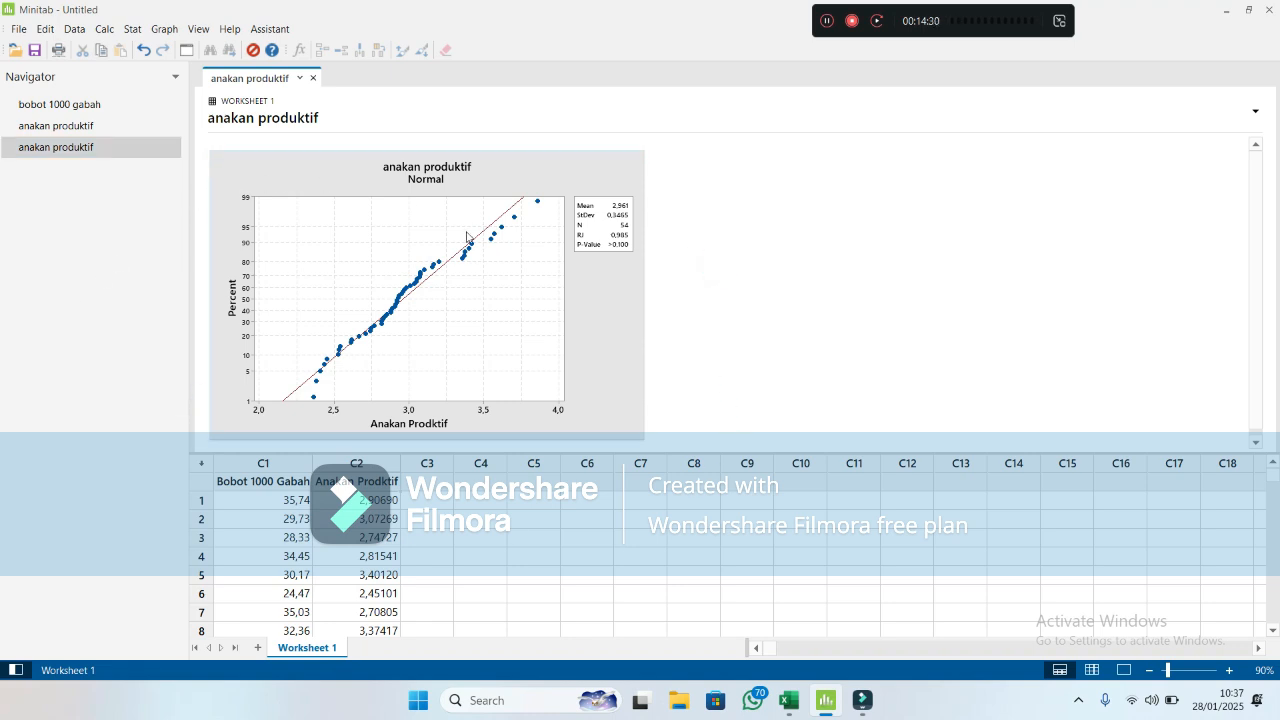
left_click(782, 213)
left_click(93, 129)
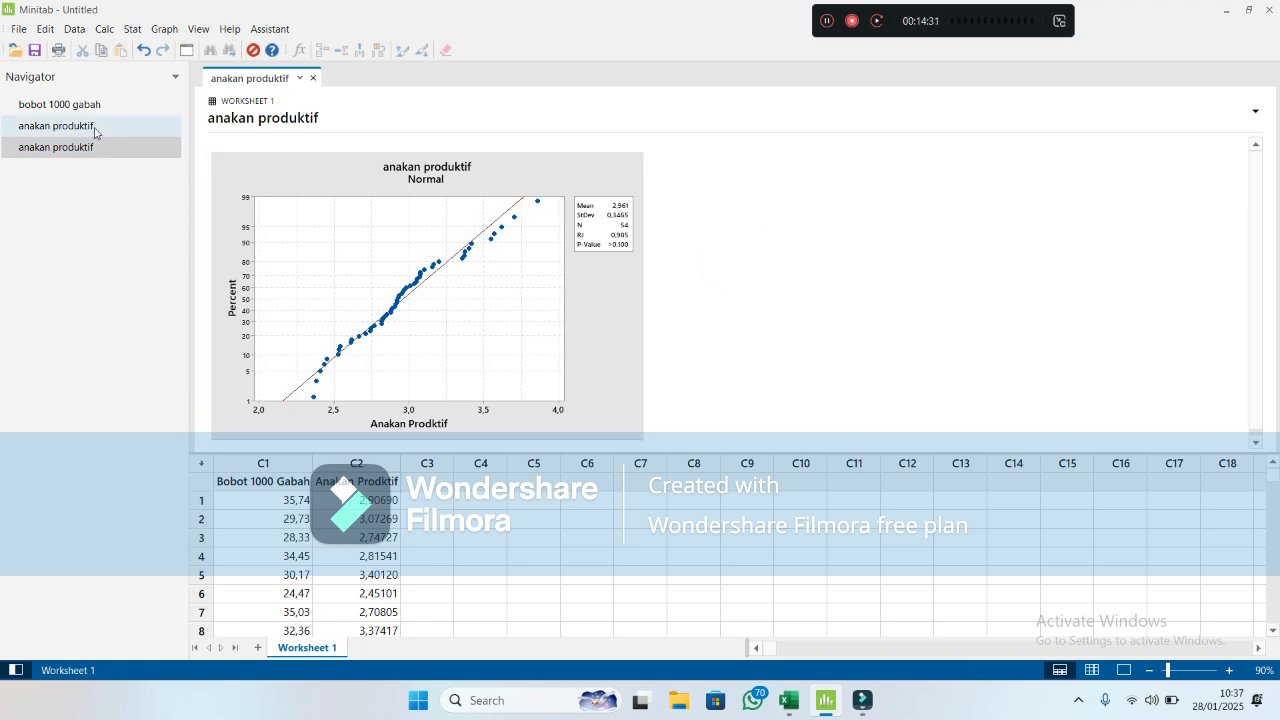
left_click(94, 130)
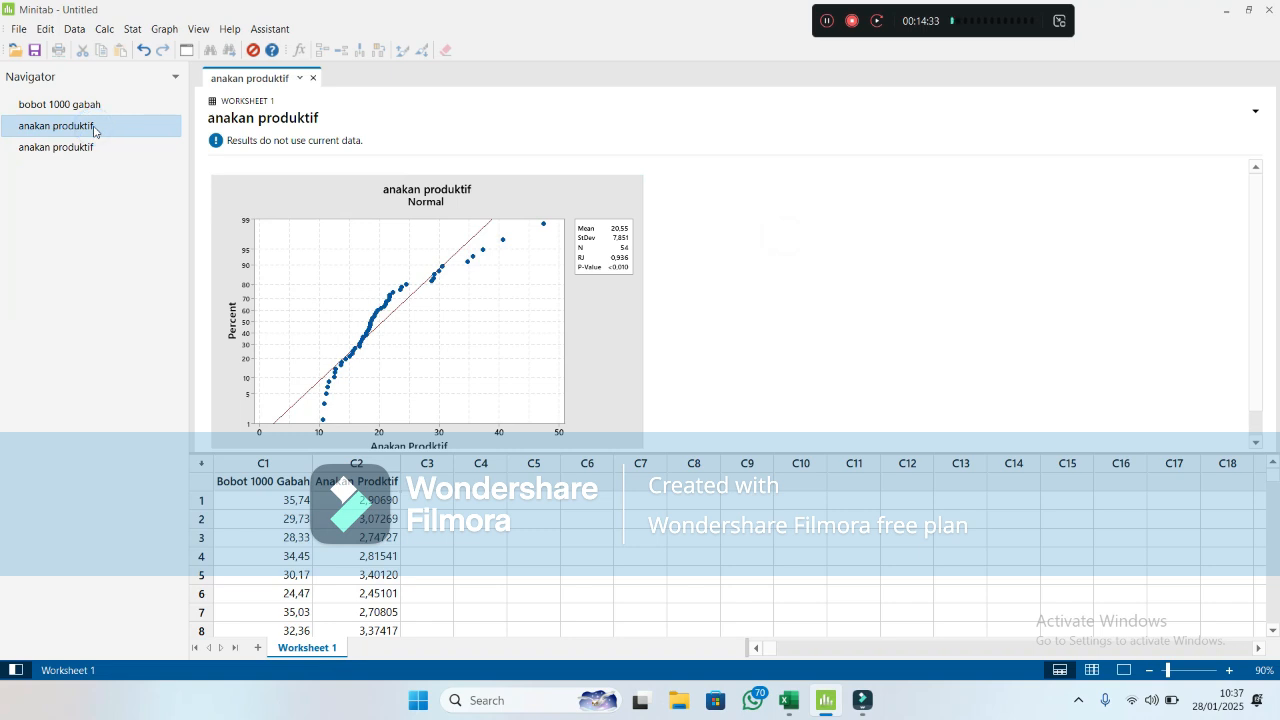
- Delete the anakan produktif normality result made before the log transformation, keeping the retested one
right_click(98, 128)
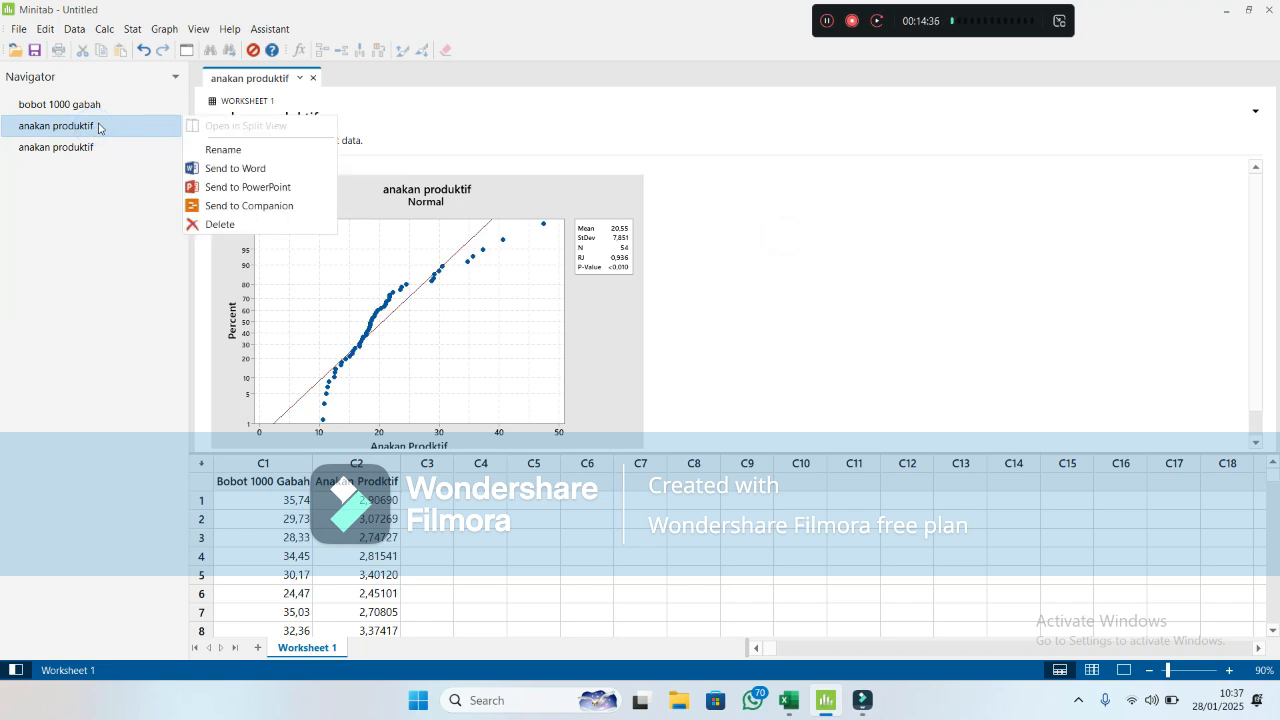
left_click(104, 238)
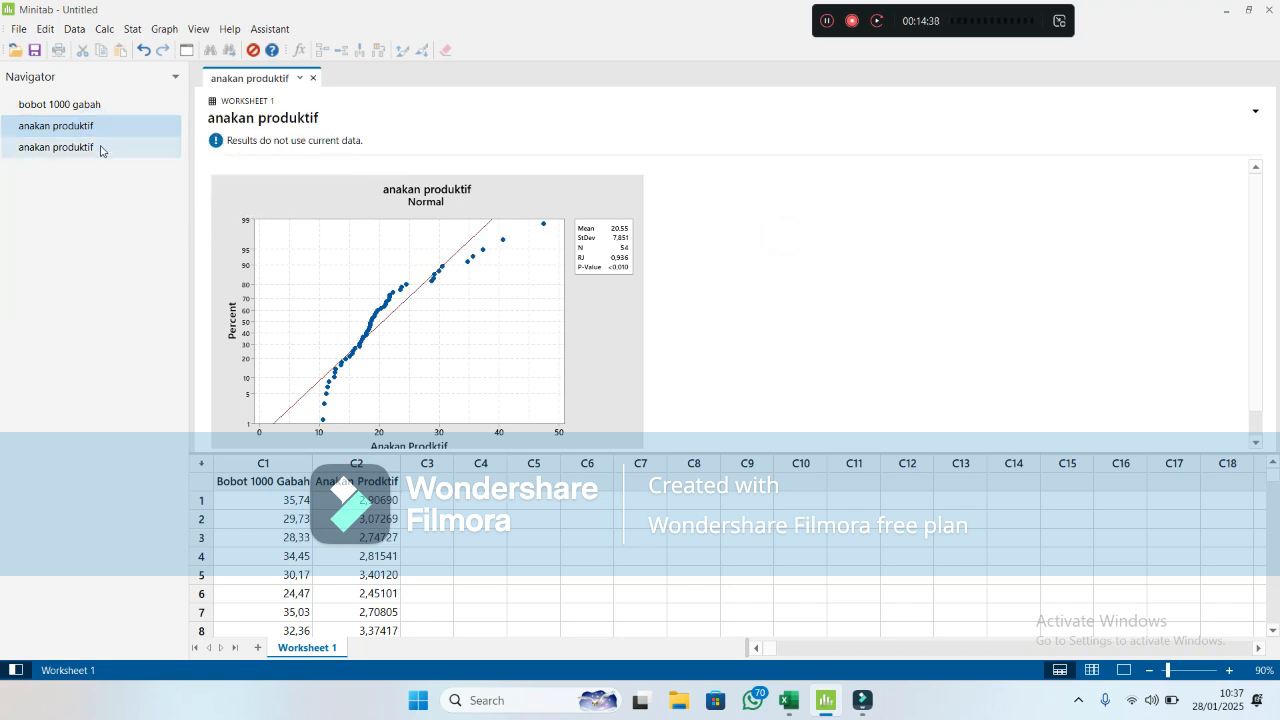
left_click(100, 148)
left_click(105, 123)
right_click(105, 125)
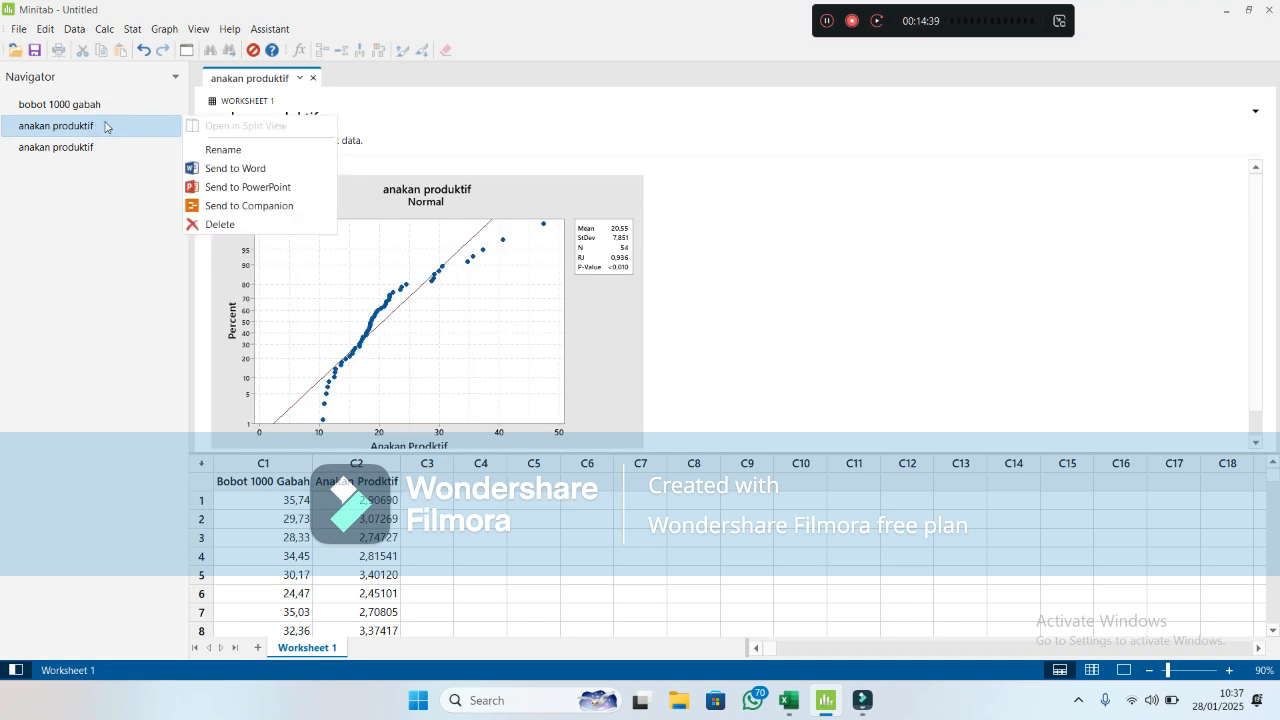
left_click(220, 225)
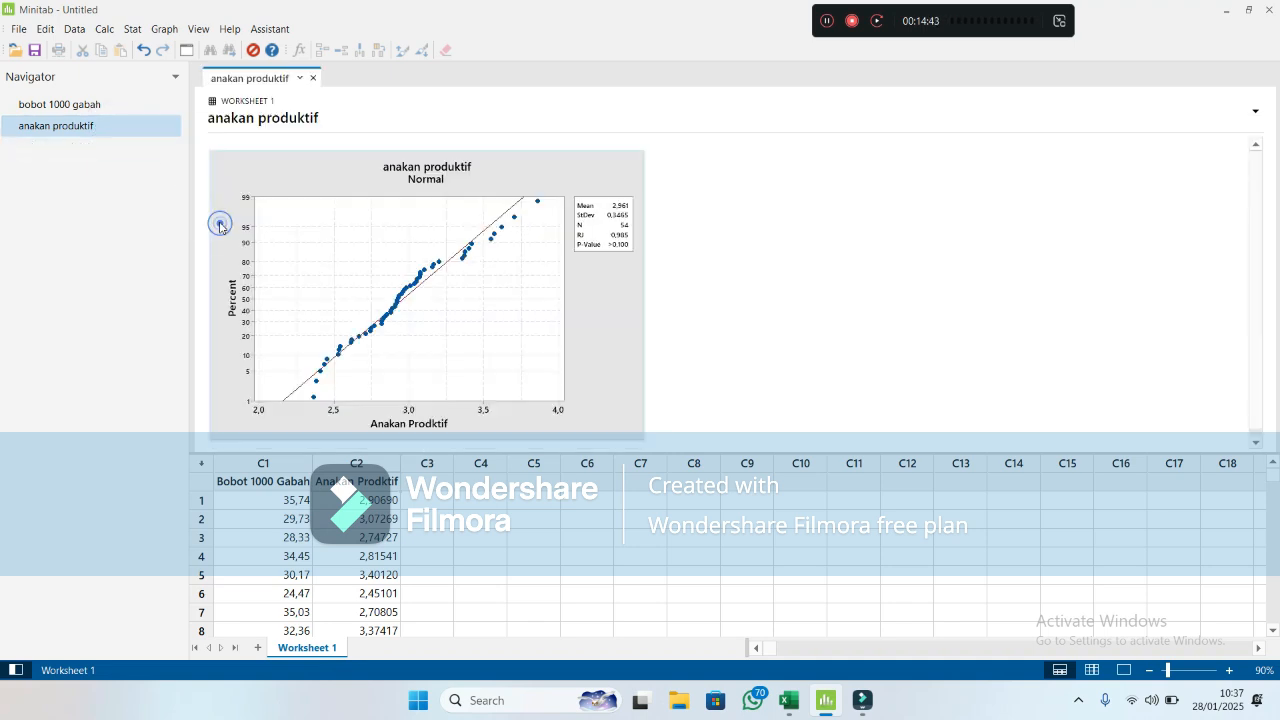
- Copy the bobot 1000 gabah normality plot and switch to the Bobot 1000 Biji sheet in Excel
left_click(97, 105)
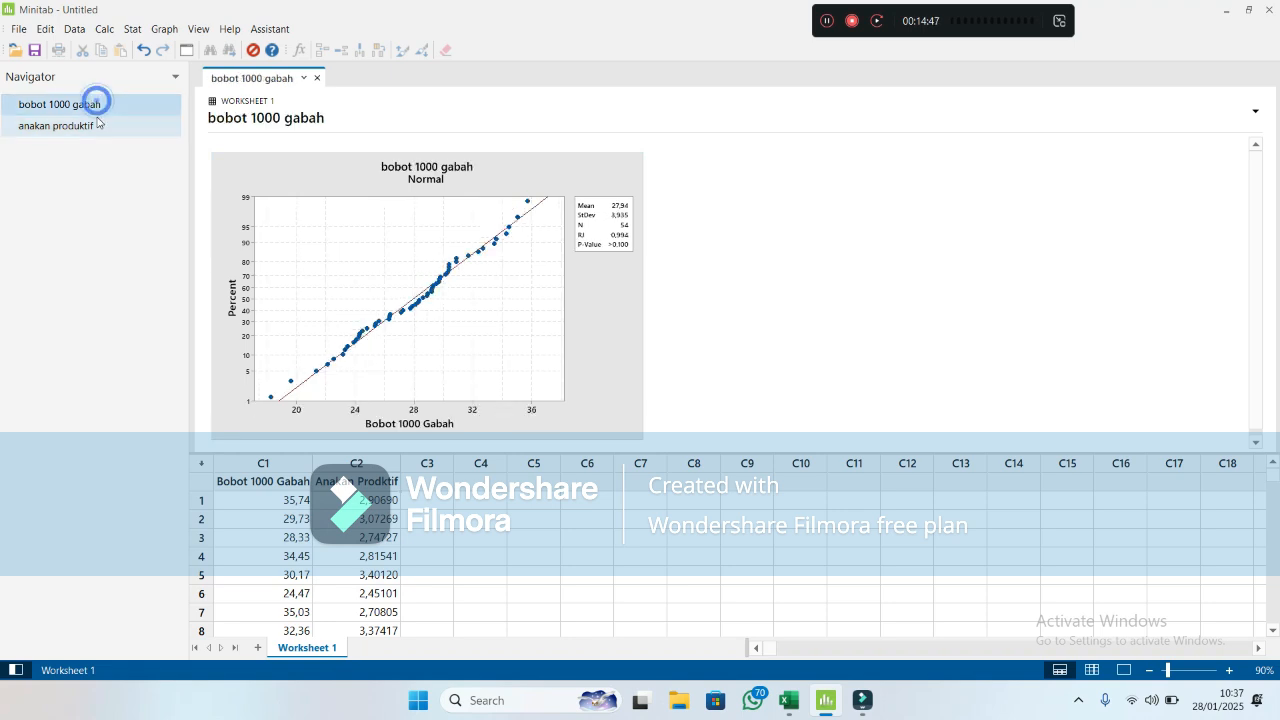
left_click(538, 170)
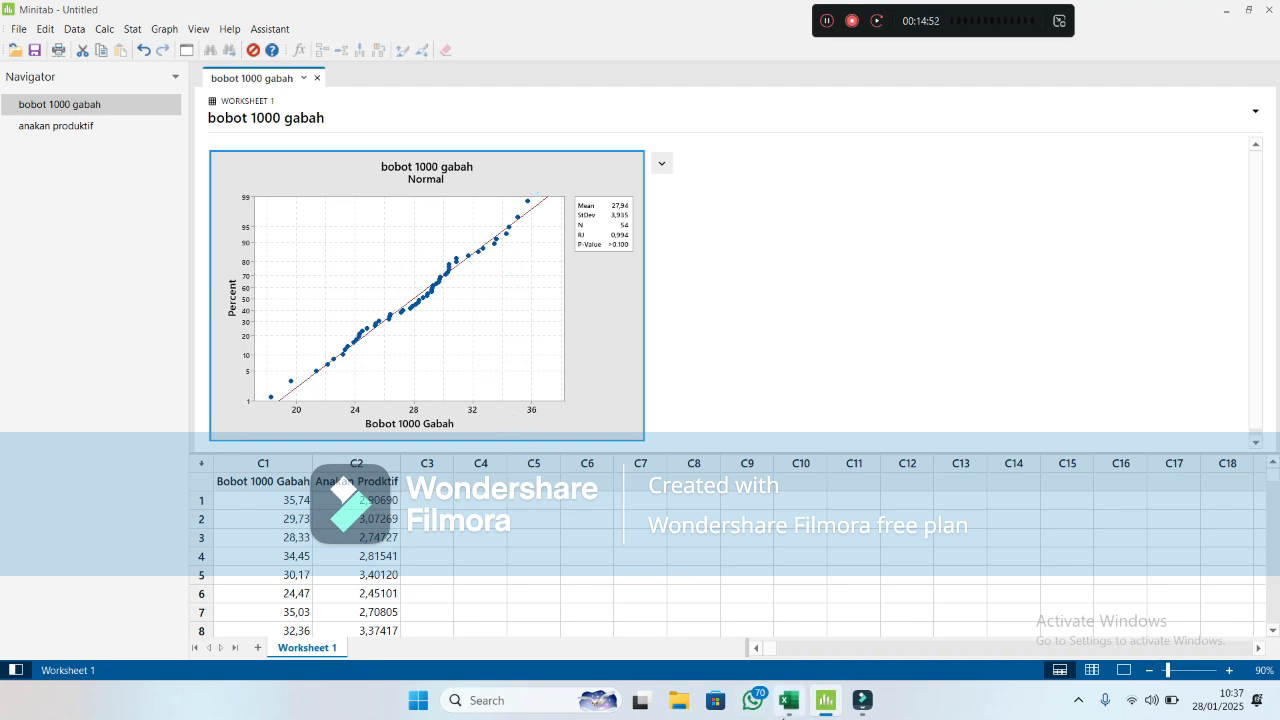
left_click(784, 716)
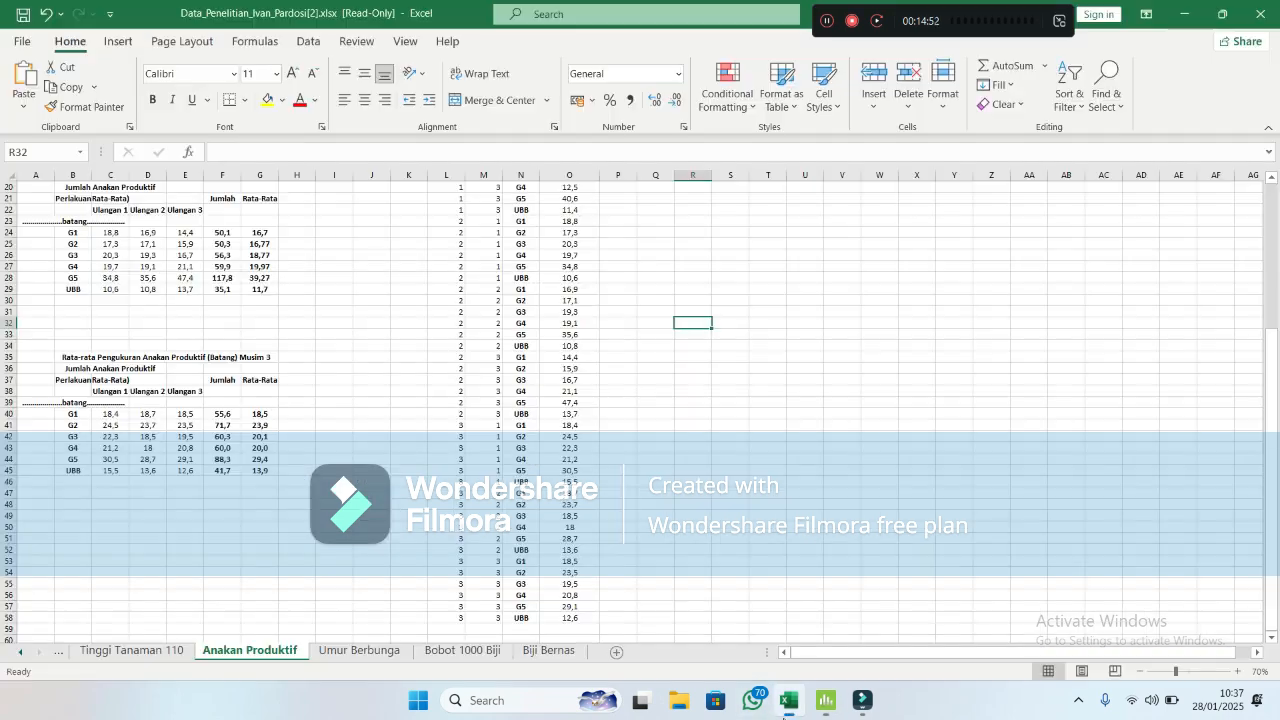
left_click(463, 651)
left_click(662, 268)
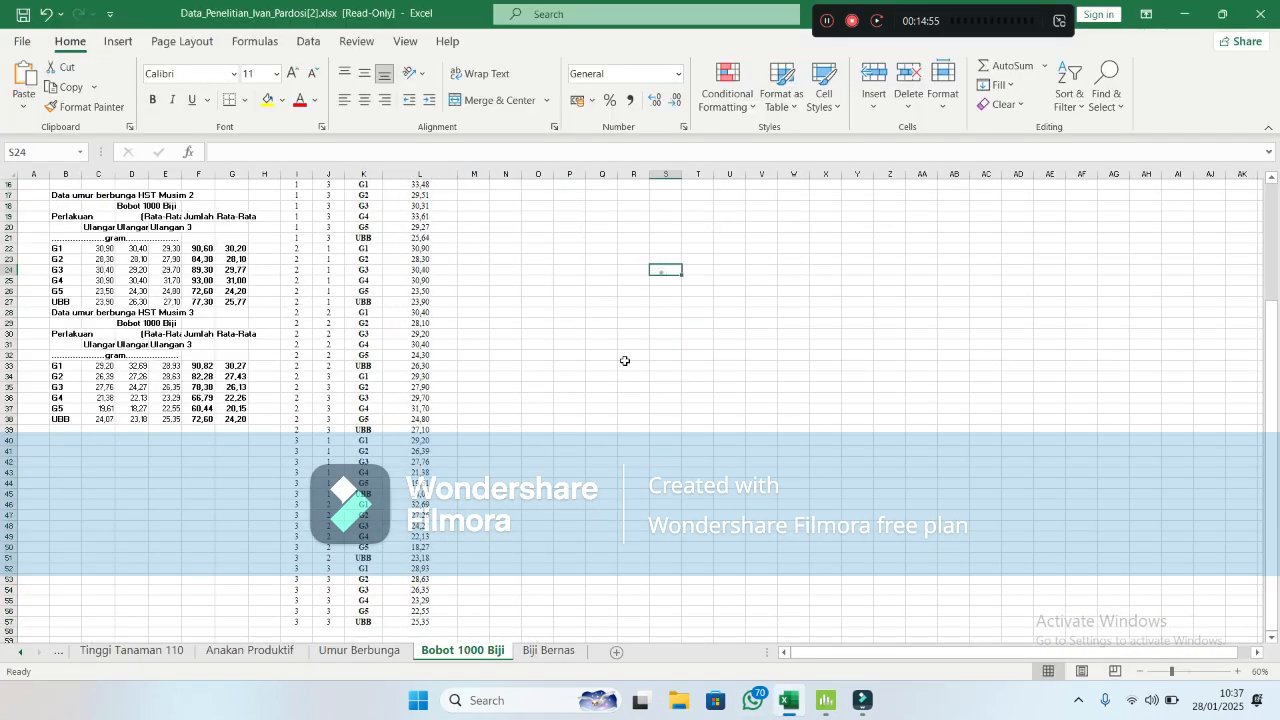
- Paste the plot beside the Bobot 1000 Gabah data column, then enlarge it and shift it slightly up and left
scroll(597, 351, "up", 5)
left_click(540, 258)
key("ctrl+v")
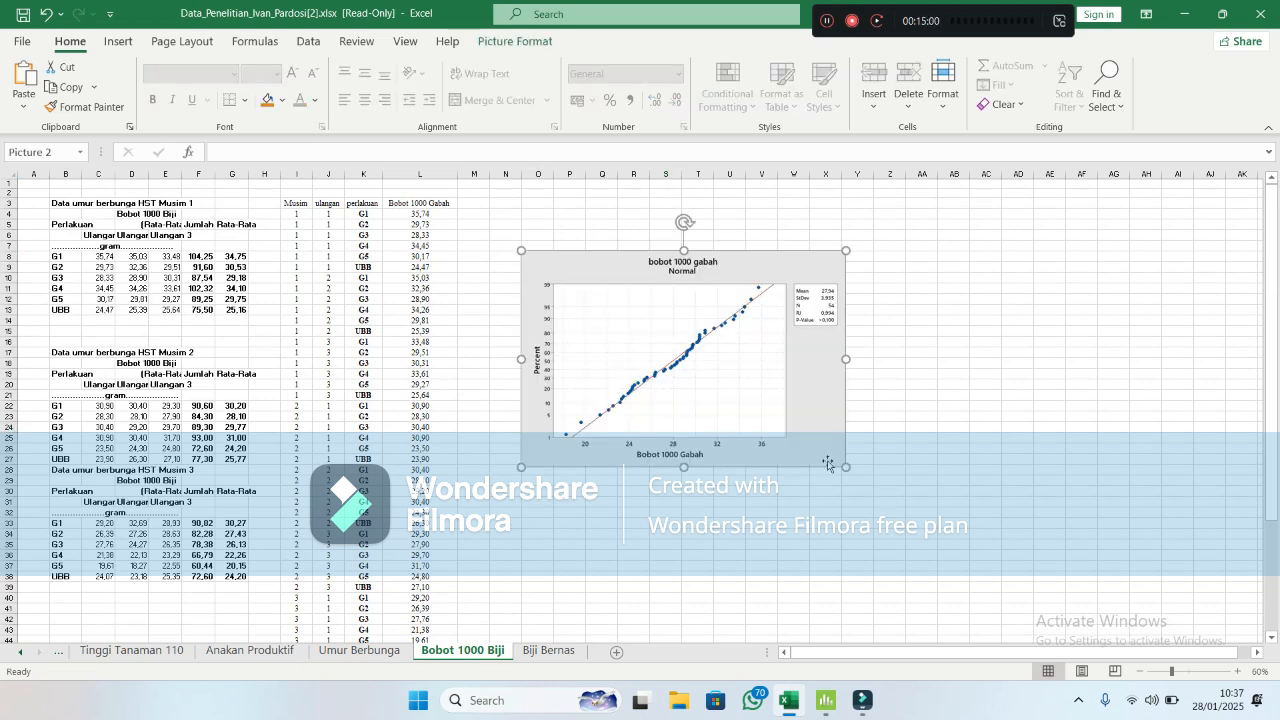
left_click_drag(845, 467, 931, 514)
left_click_drag(810, 274, 797, 226)
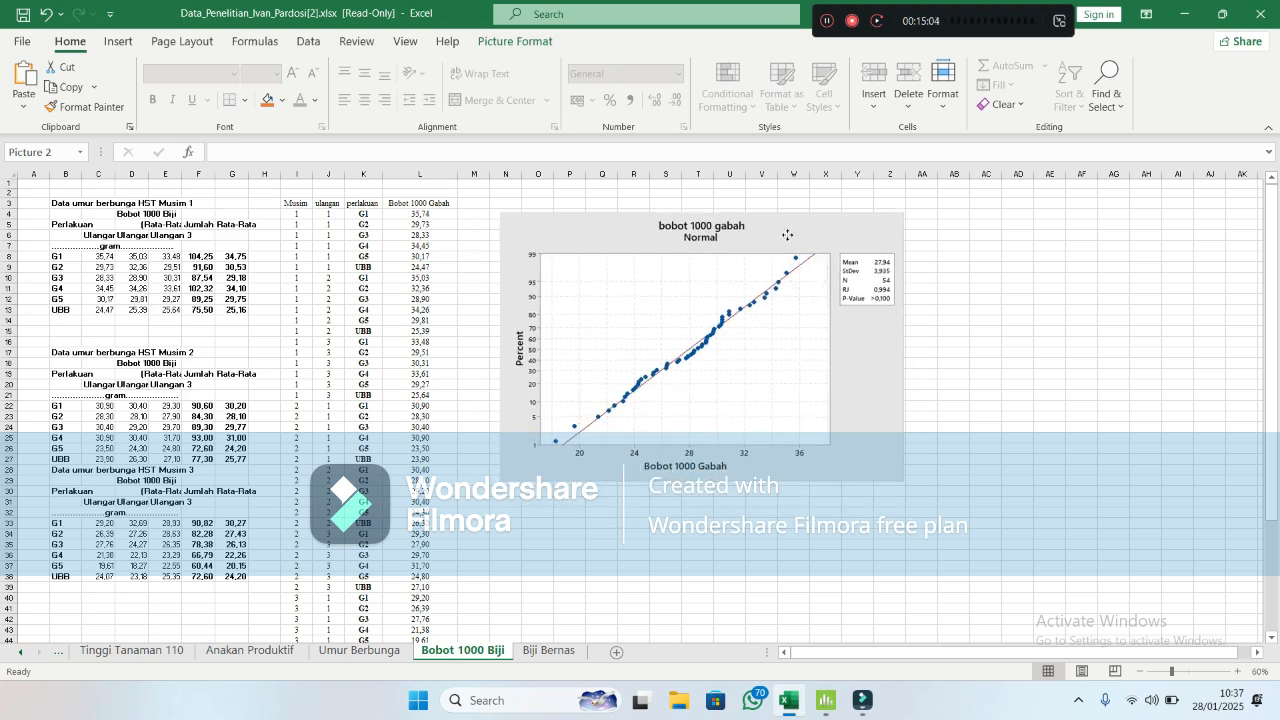
- Copy the log-transformed anakan produktif normality plot from Minitab and return to the Anakan Produktif sheet in Excel
left_click(827, 704)
left_click(60, 127)
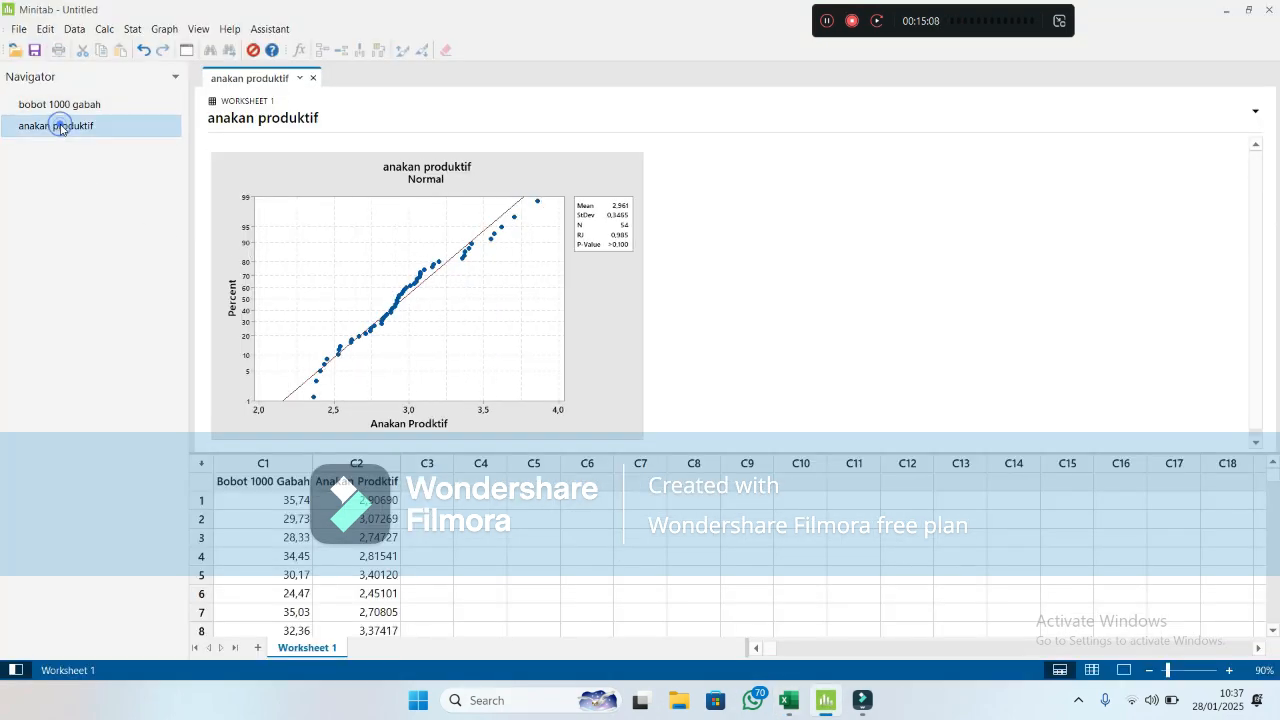
left_click(571, 173)
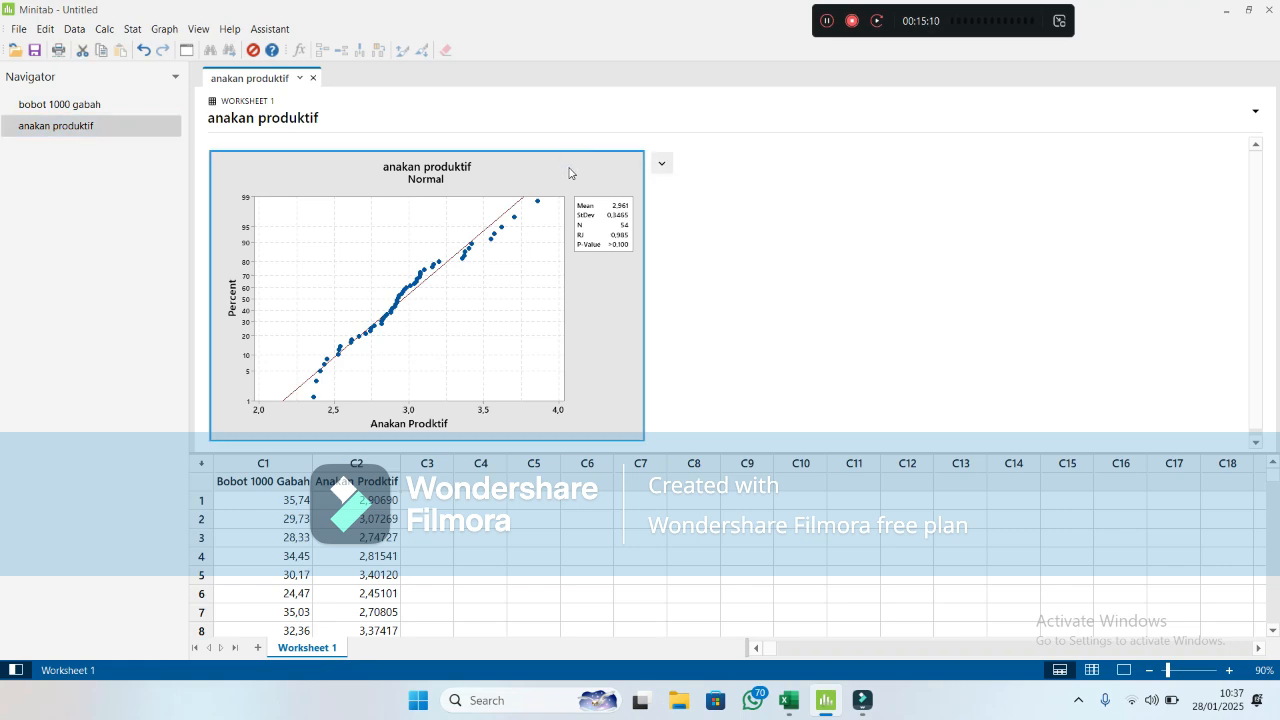
left_click(789, 702)
left_click(250, 650)
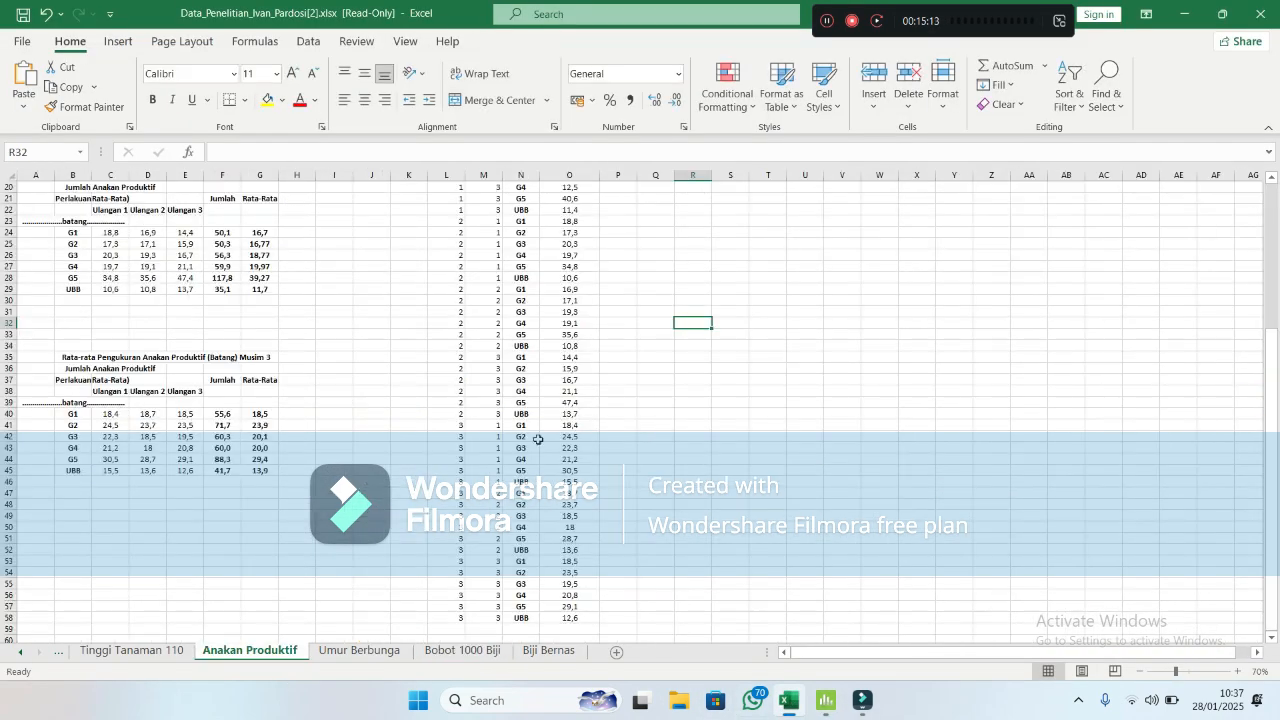
- Paste the anakan produktif plot at cell R8, then enlarge it and shift it slightly up and left
scroll(694, 341, "up", 6)
left_click(676, 265)
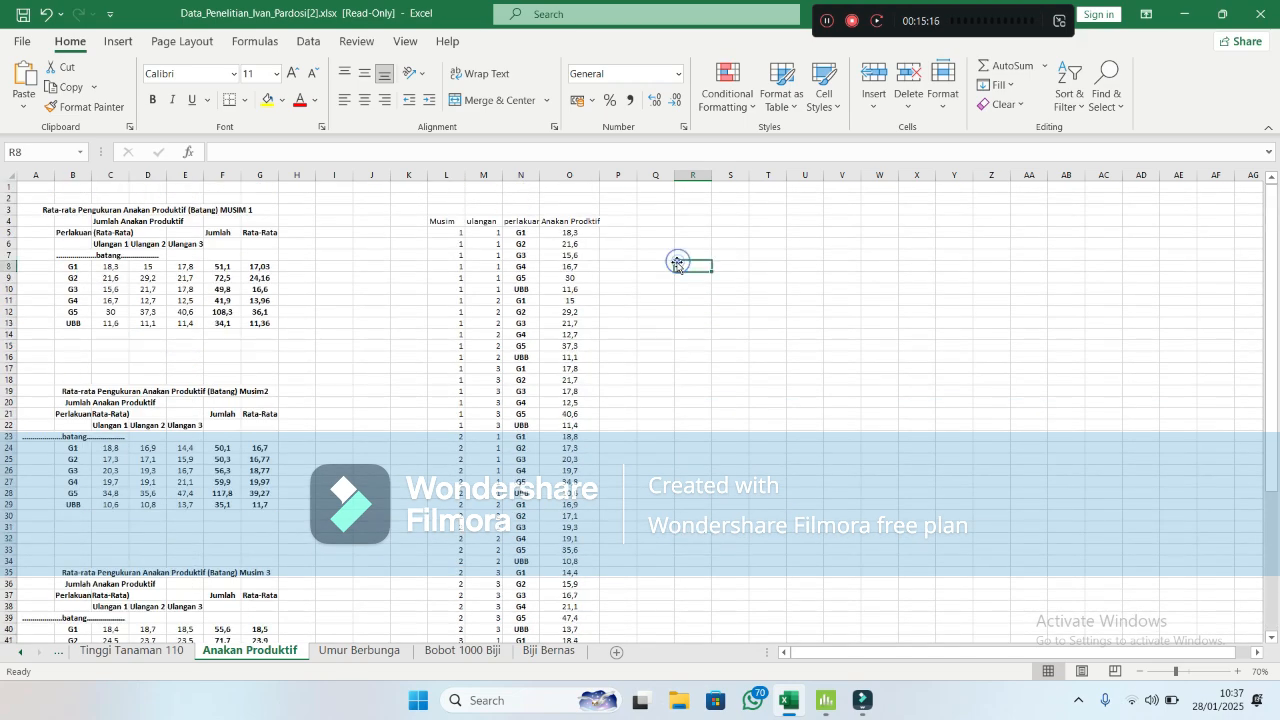
key("ctrl+v")
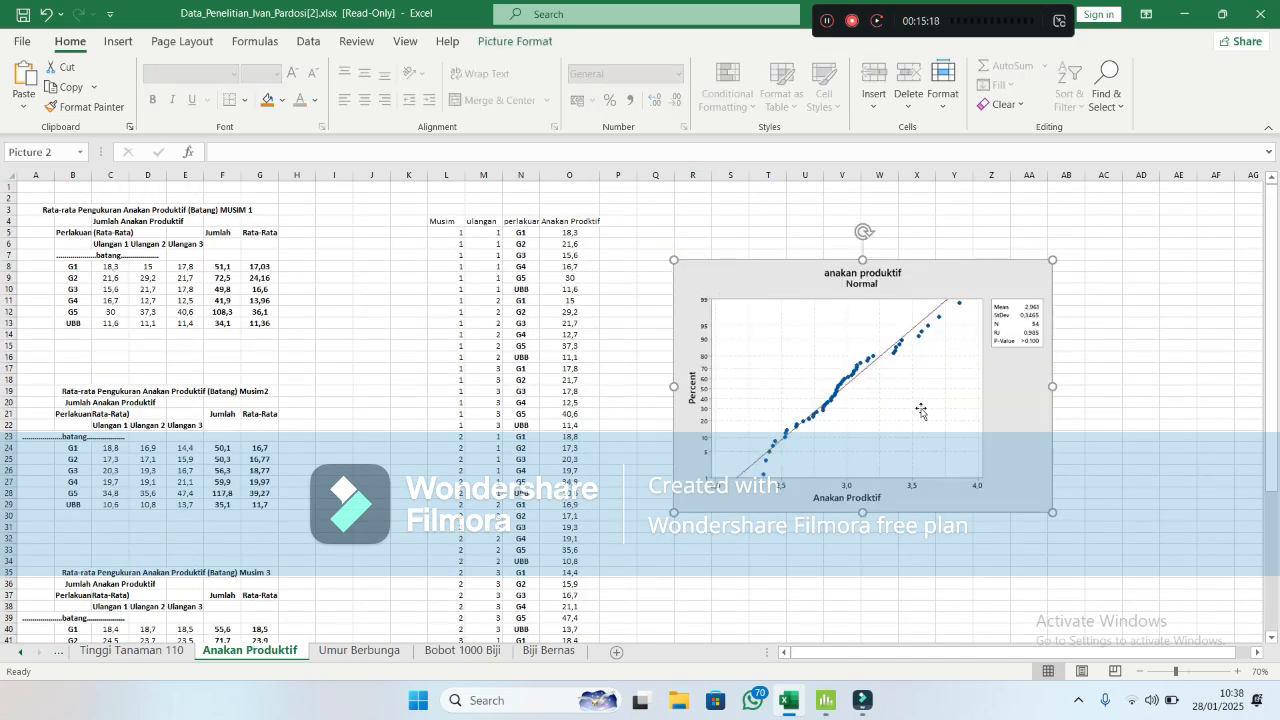
left_click_drag(1053, 513, 1106, 557)
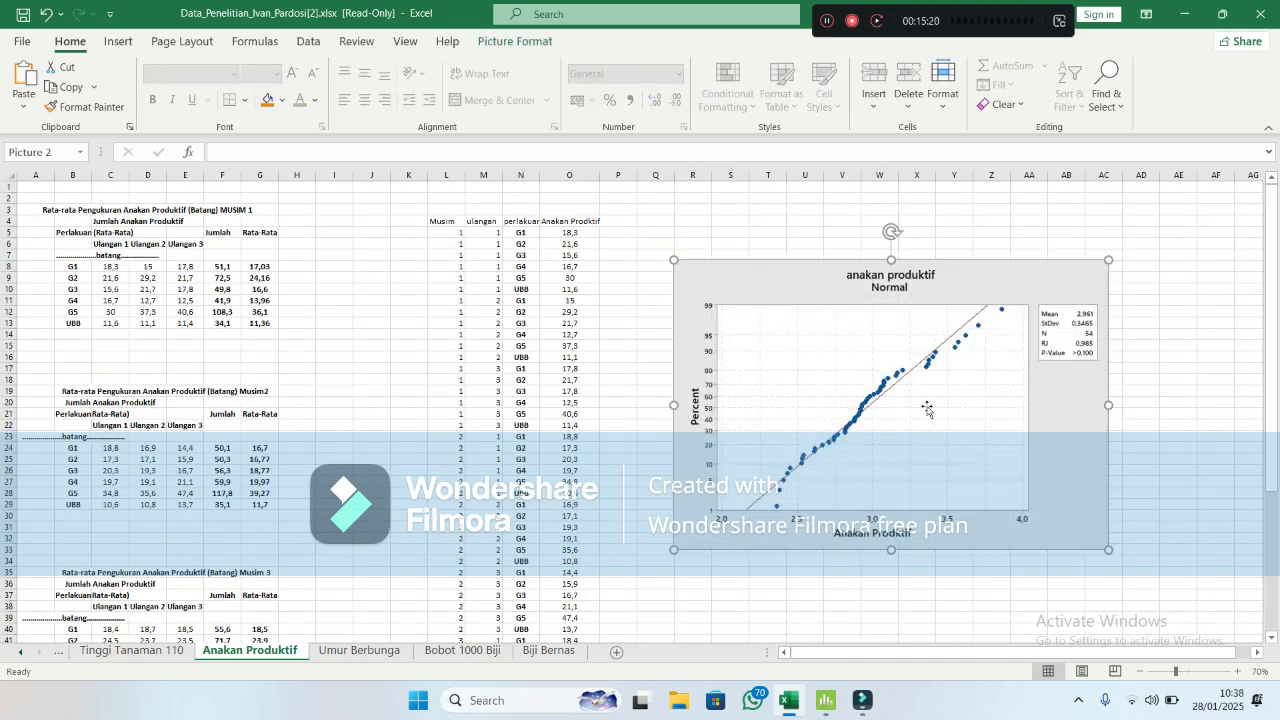
left_click_drag(766, 277, 738, 252)
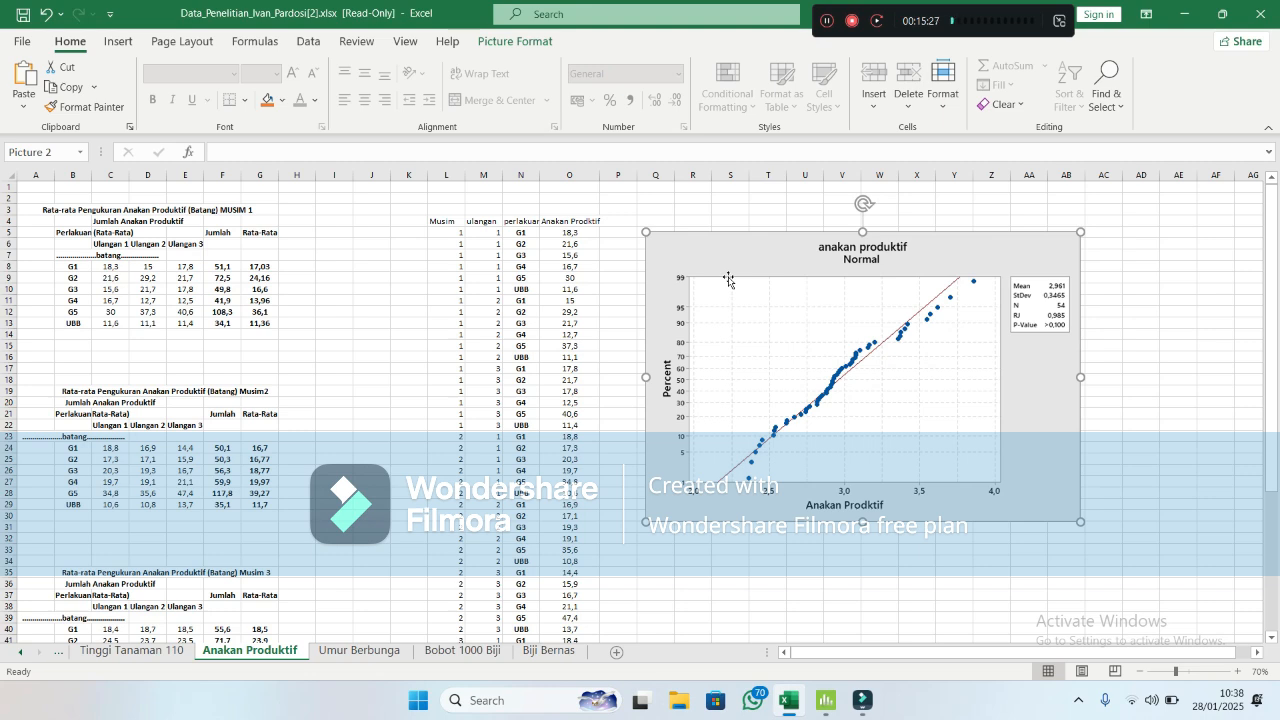
left_click(338, 345)
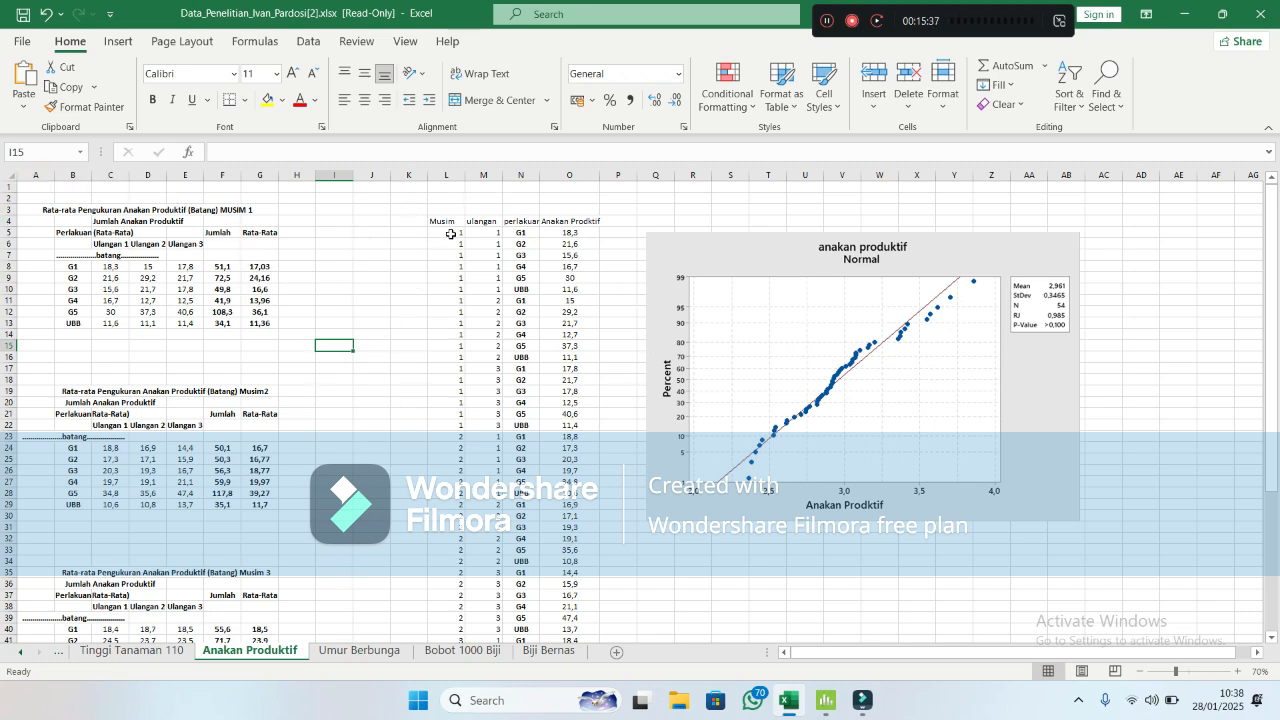
left_click(805, 572)
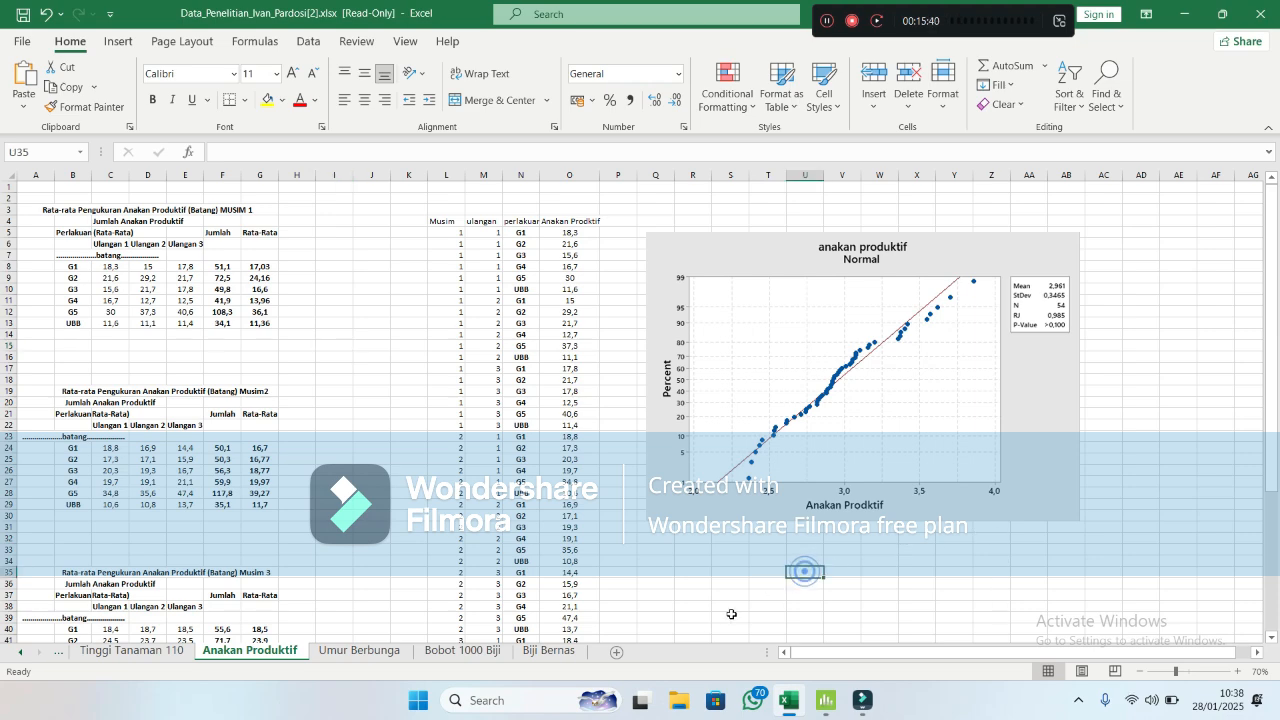
left_click(851, 20)
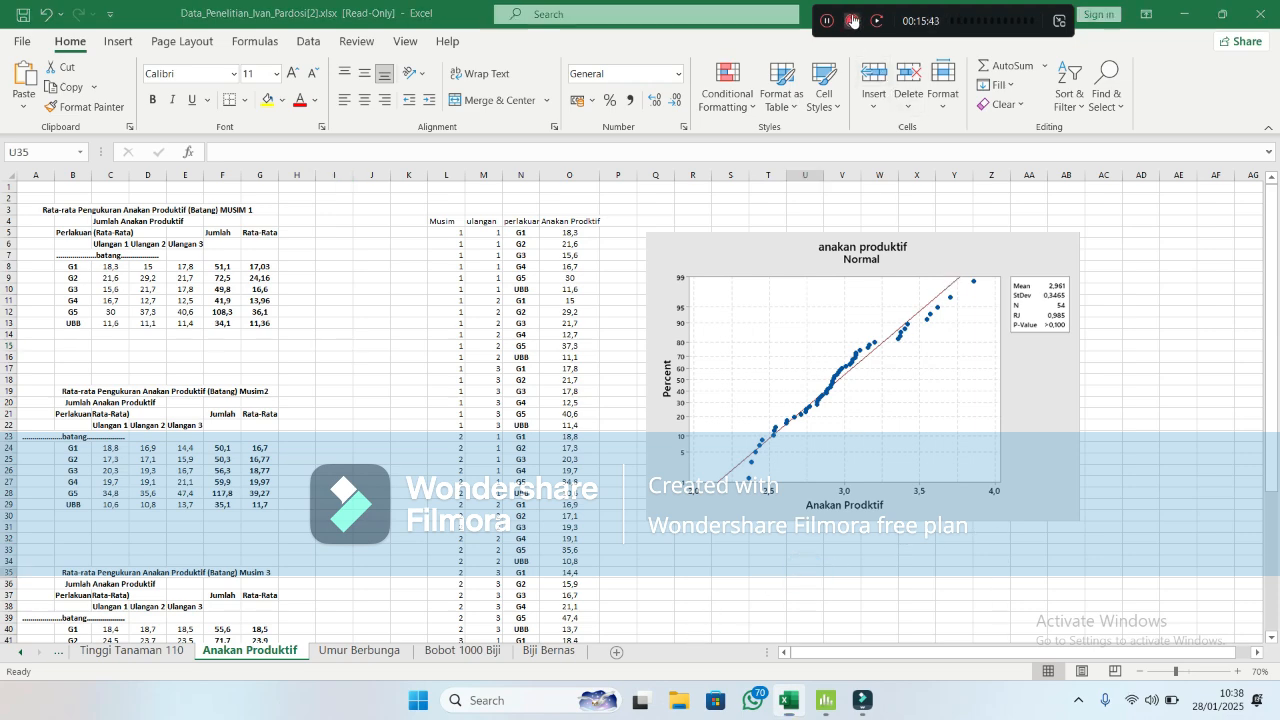